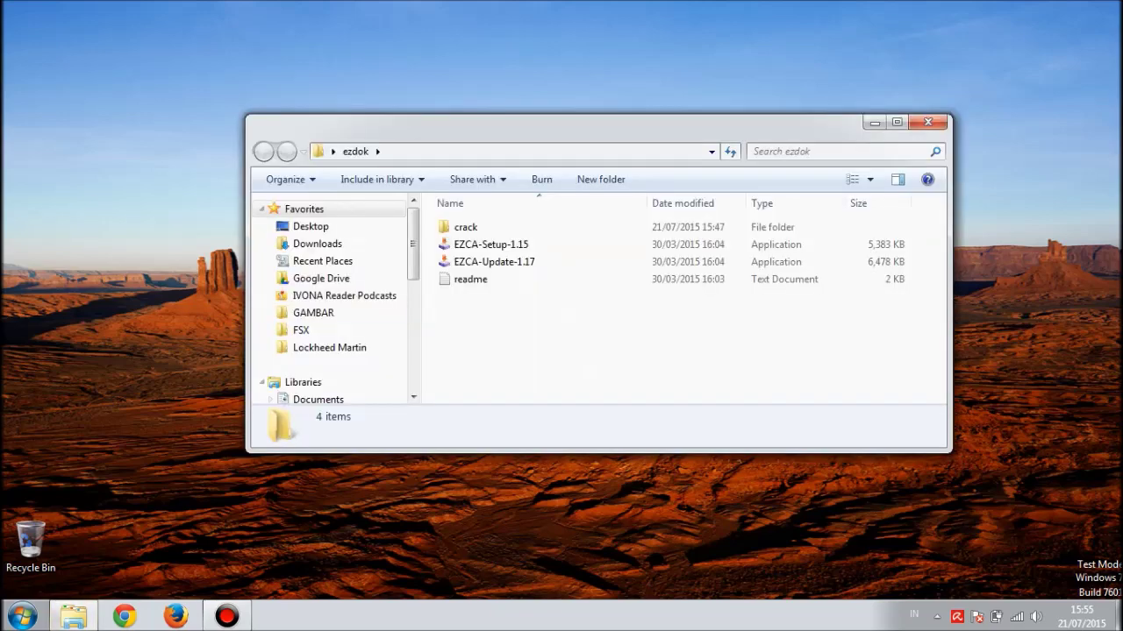
left_click_drag(599, 124, 600, 138)
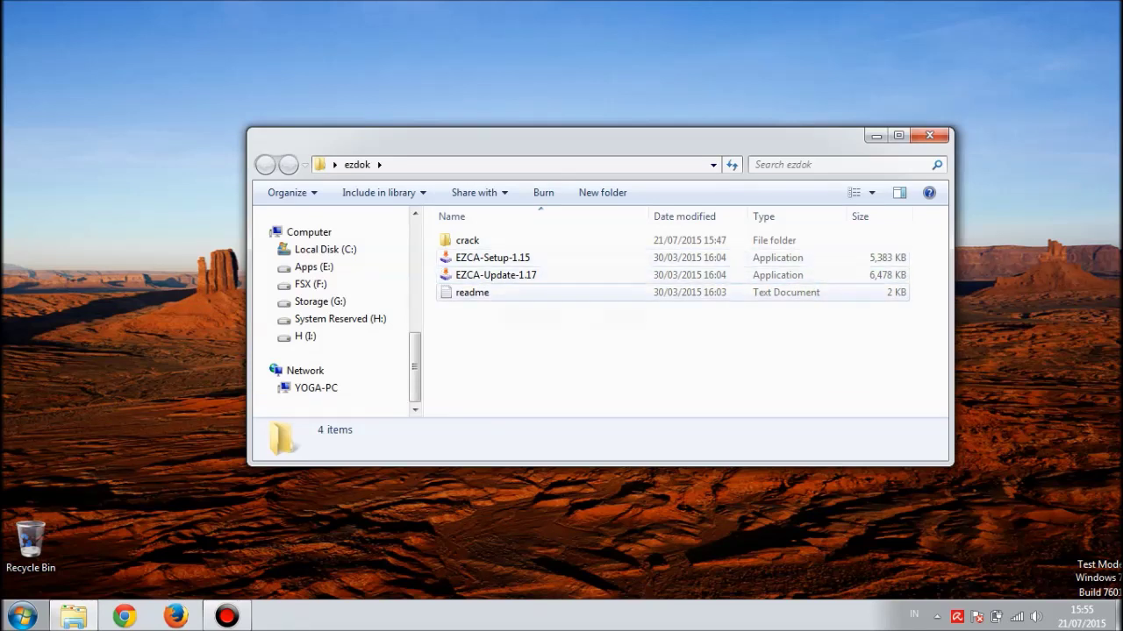
left_click(492, 257)
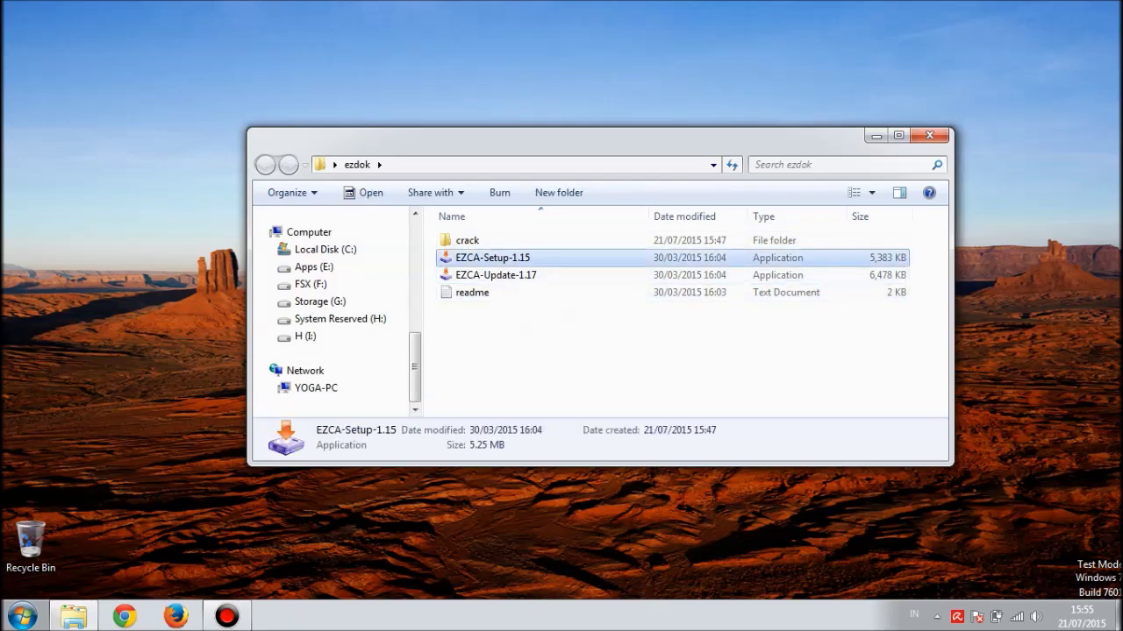
left_click(496, 275)
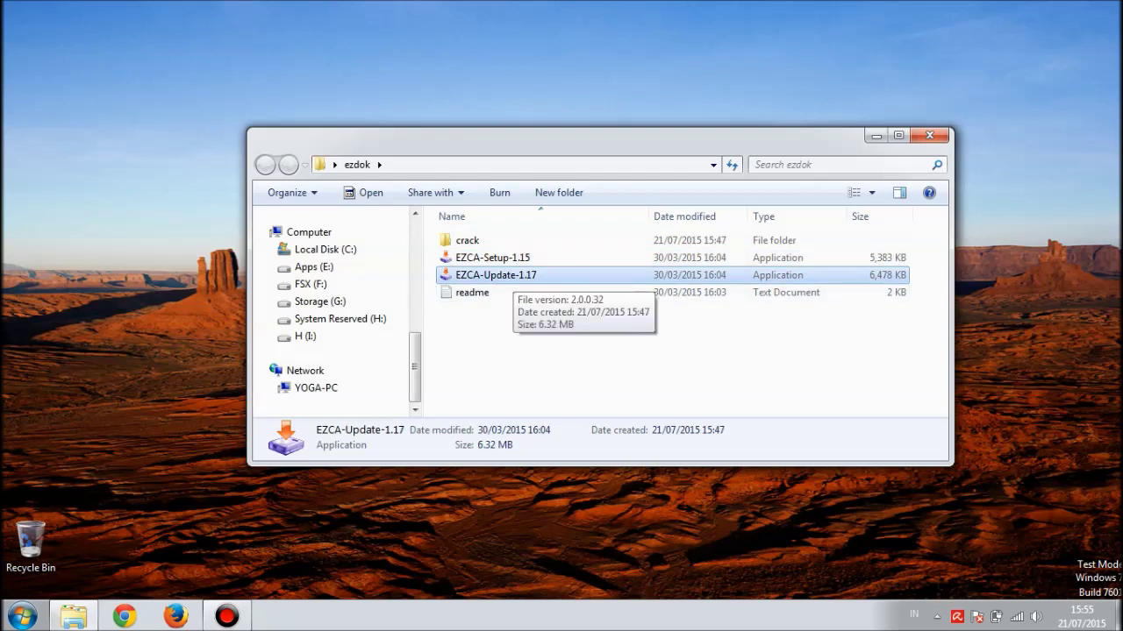
left_click(561, 351)
left_click(492, 257)
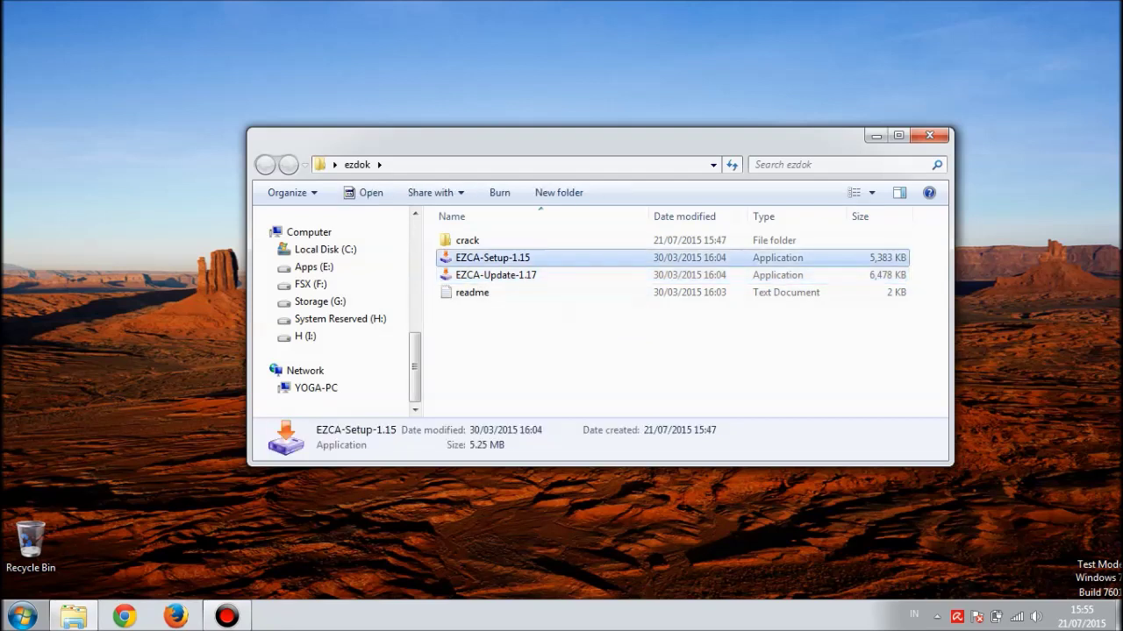
left_click(562, 351)
left_click(492, 257)
left_click(495, 275)
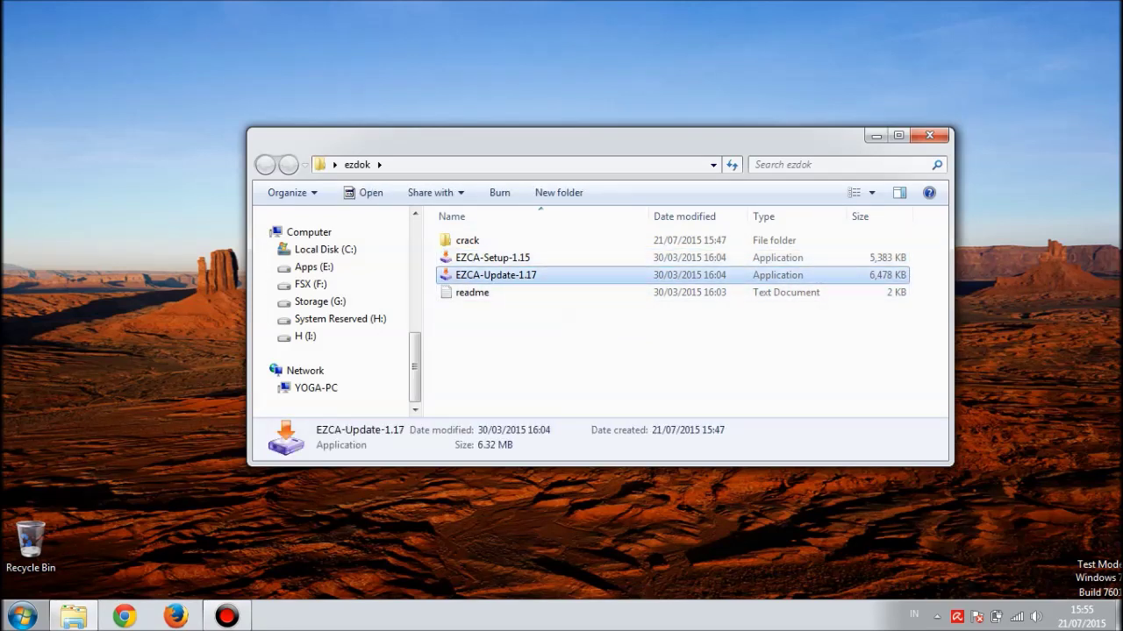
left_click(561, 351)
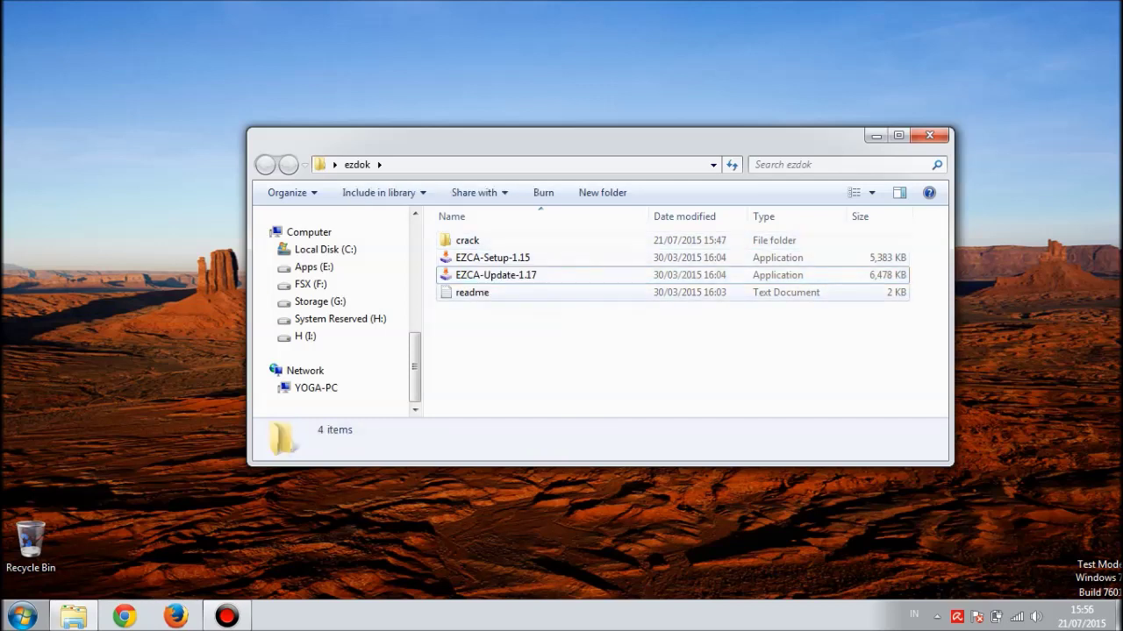
left_click(492, 257)
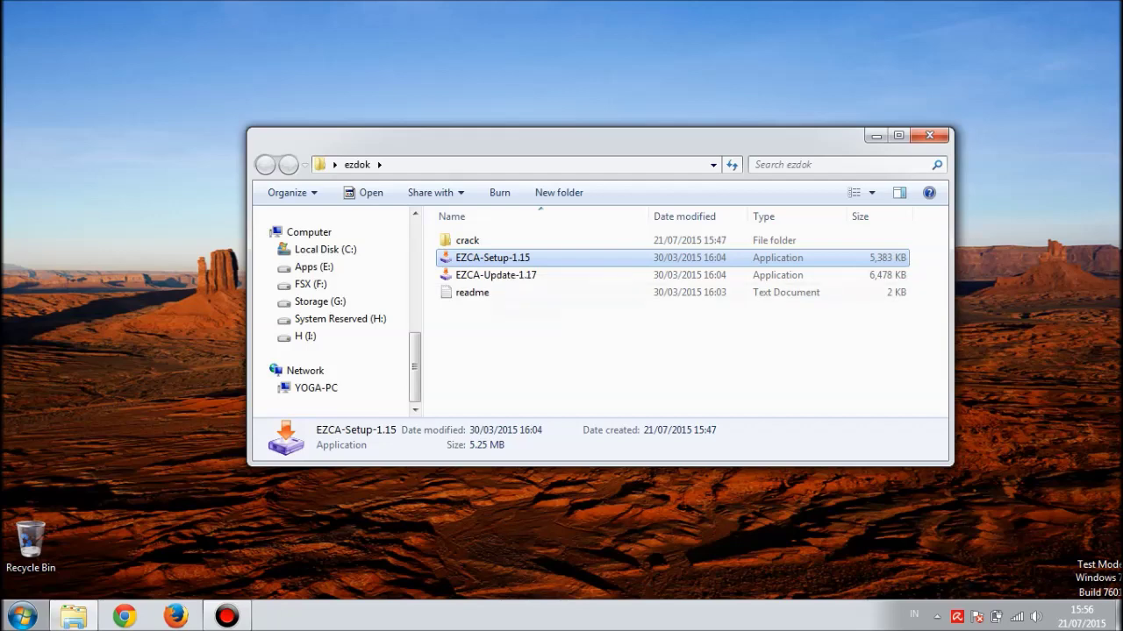
left_click(526, 324)
Run EZCA-Setup-1.15, accept the license, install into C:\Program Files (x86)\EZCA, and exit with the EZCA Configuration Tool set to launch.
double_click(492, 257)
key("alt+r")
key("Return")
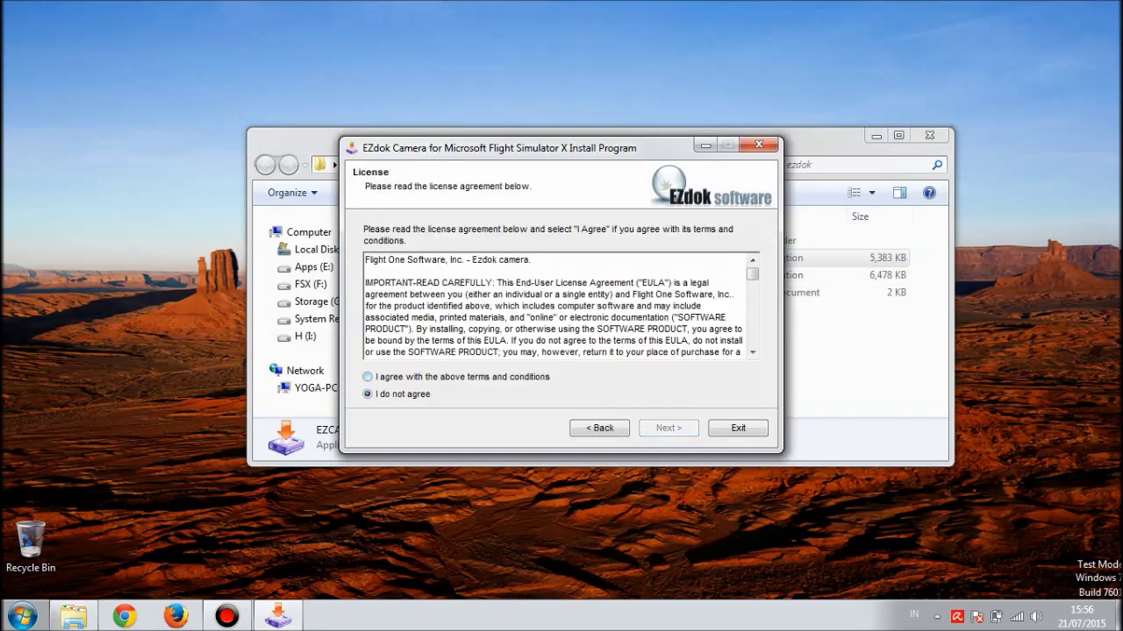
key("Up")
key("Return")
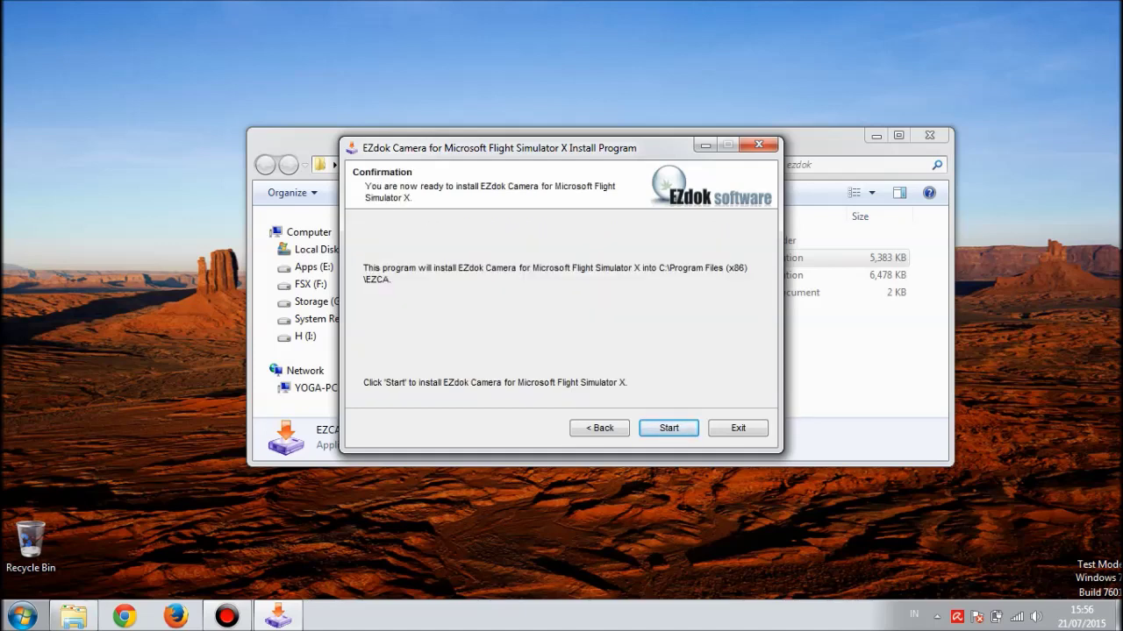
key("Return")
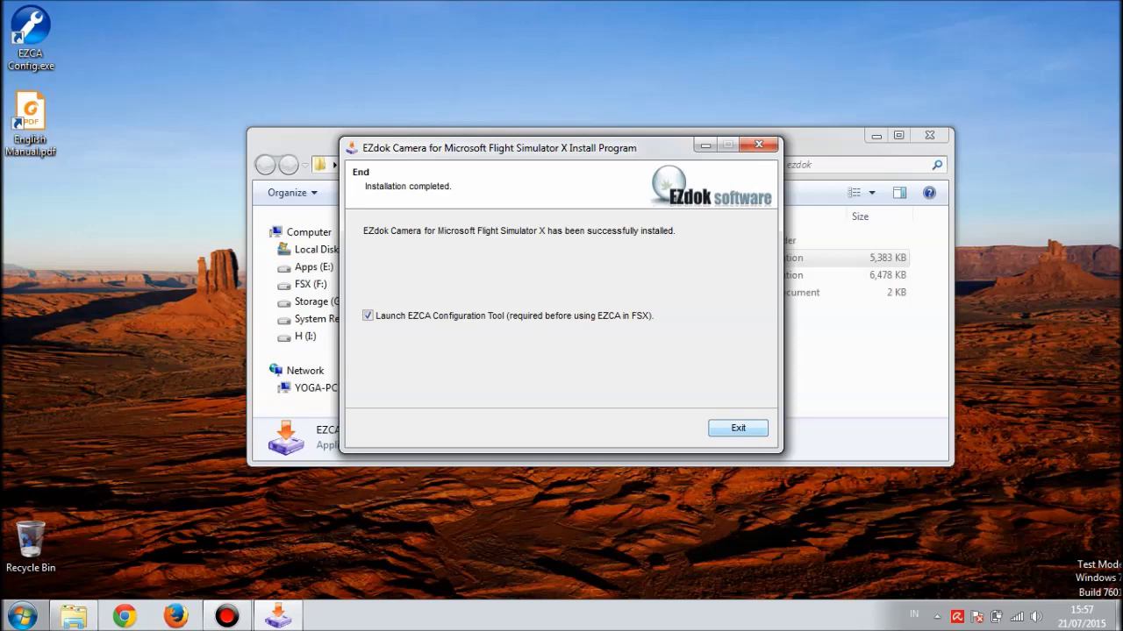
key("Return")
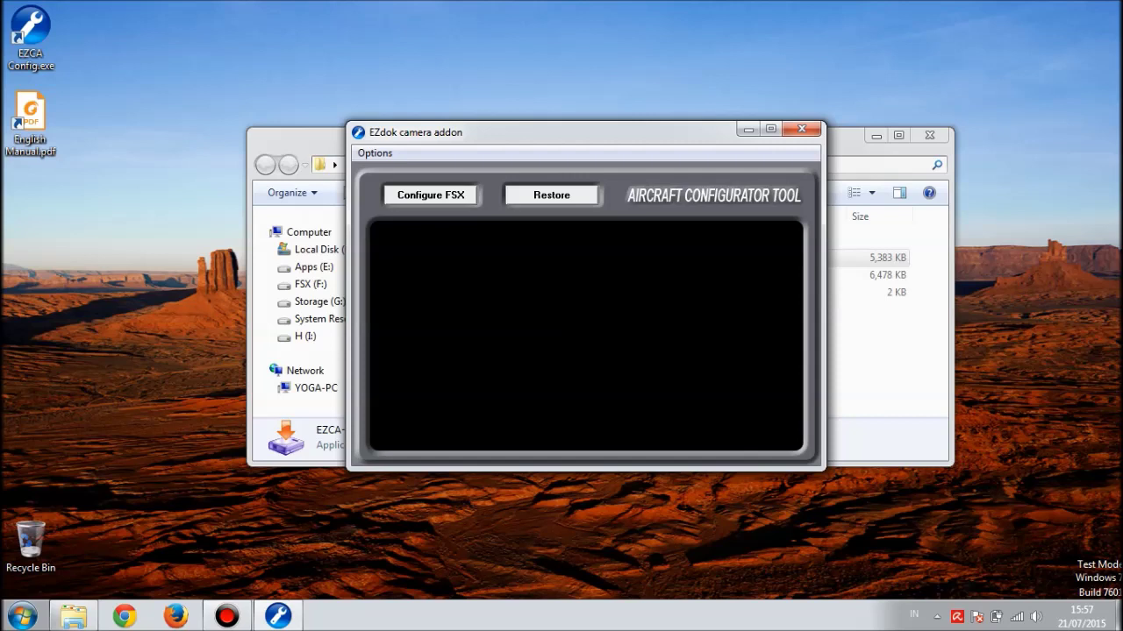
Configure the FSX aircraft with the Aircraft Configurator Tool and close it.
left_click(430, 195)
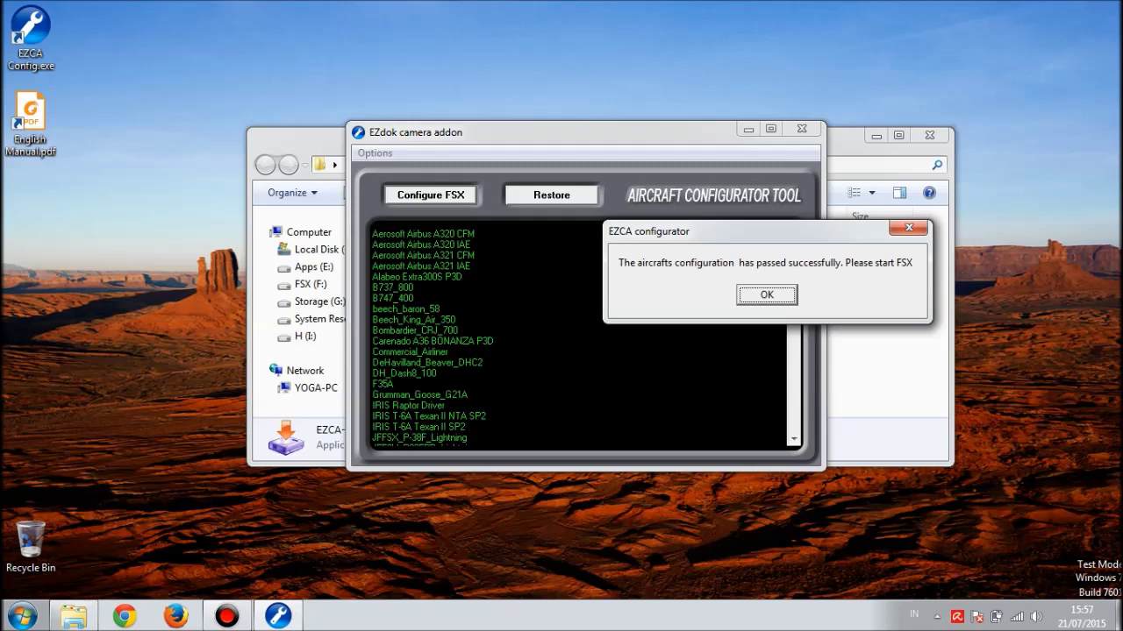
key("Return")
left_click(614, 351)
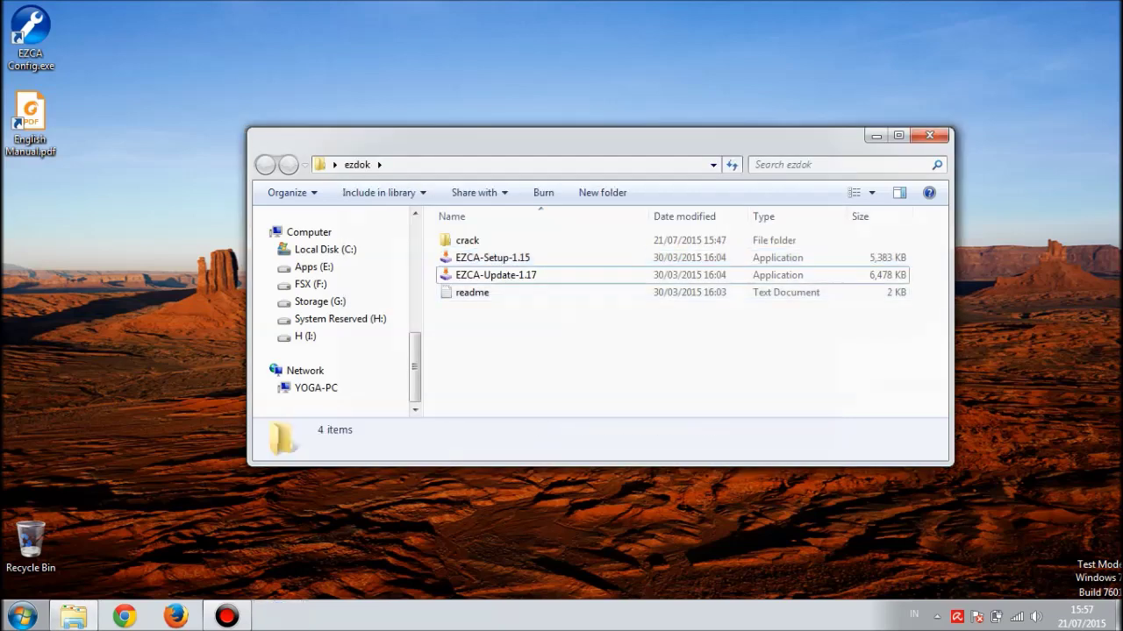
Launch the EZCA-Update-1.17 installer from the ezdok folder and allow it to run despite the unknown publisher.
left_click(496, 274)
key("Return")
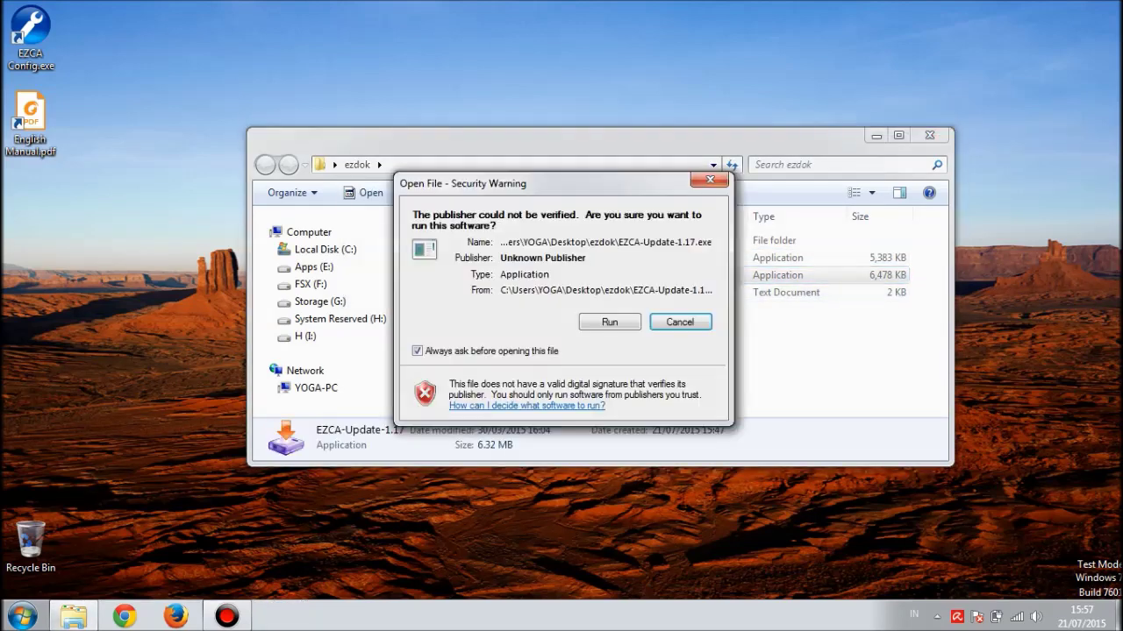
left_click_drag(614, 184, 731, 183)
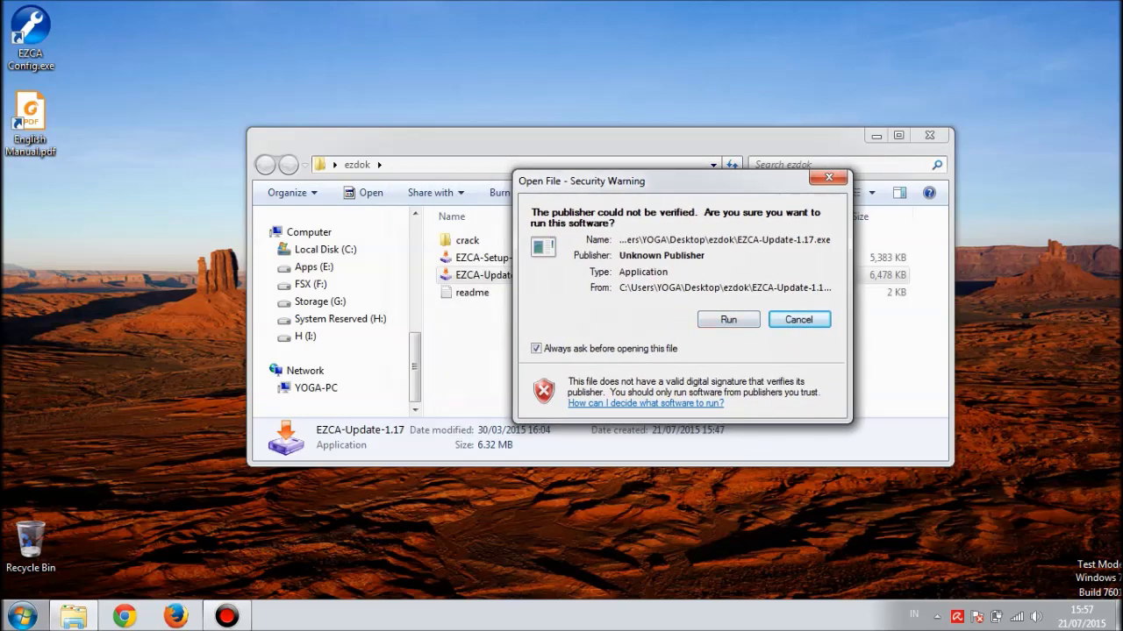
left_click(727, 321)
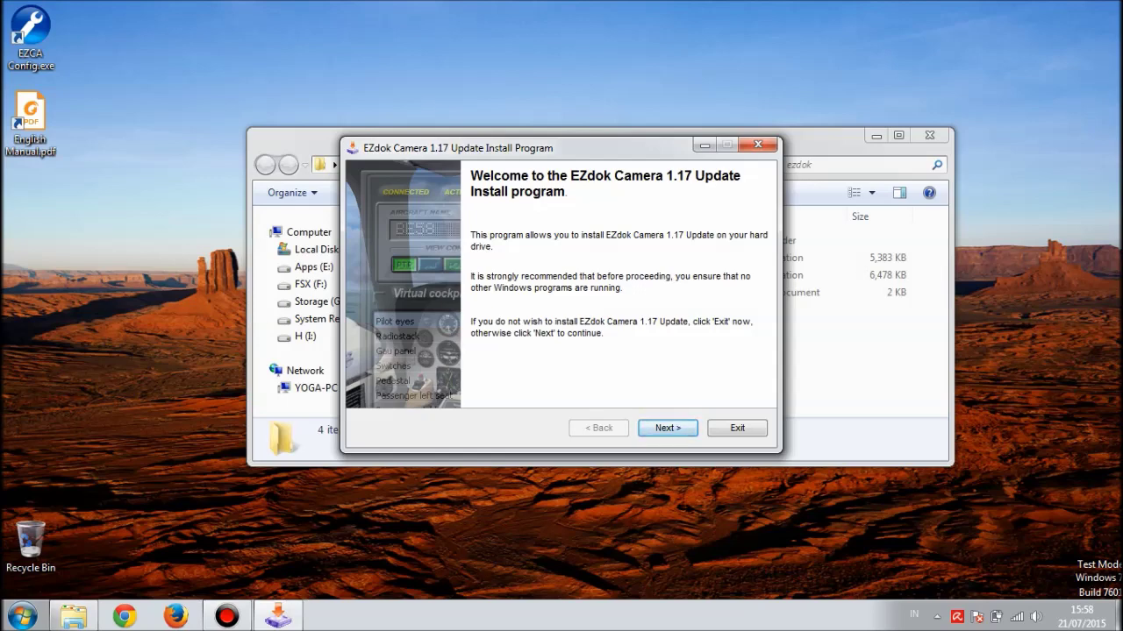
Accept the license, install the EZdok Camera 1.17 Update into C:\Program Files (x86)\EZCA, and exit the installer.
key("Return")
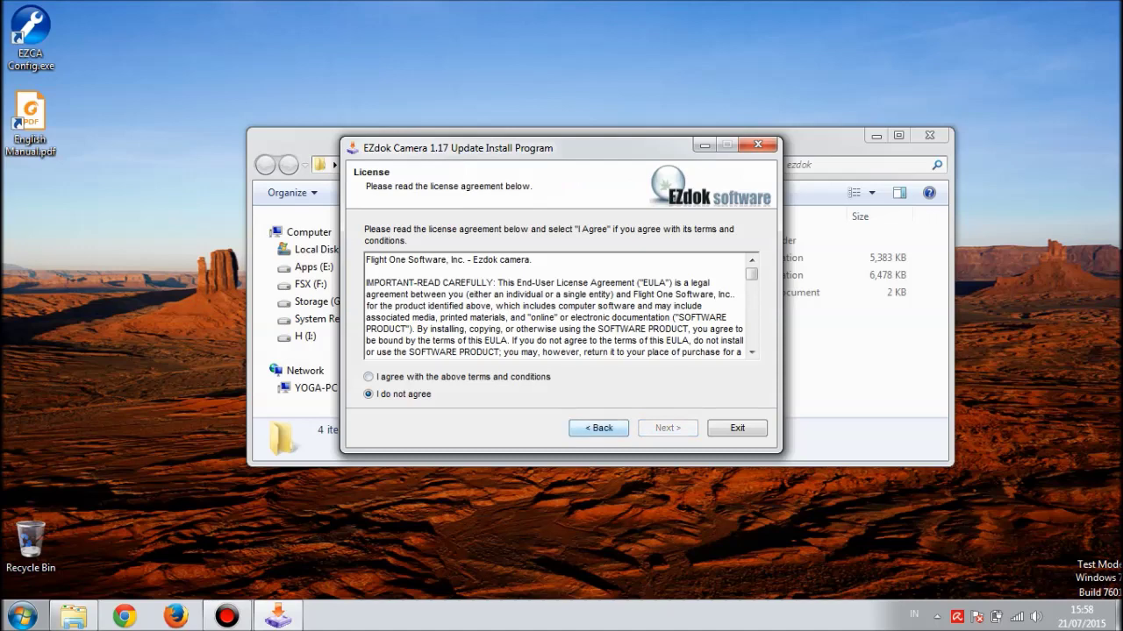
left_click(368, 376)
key("Return")
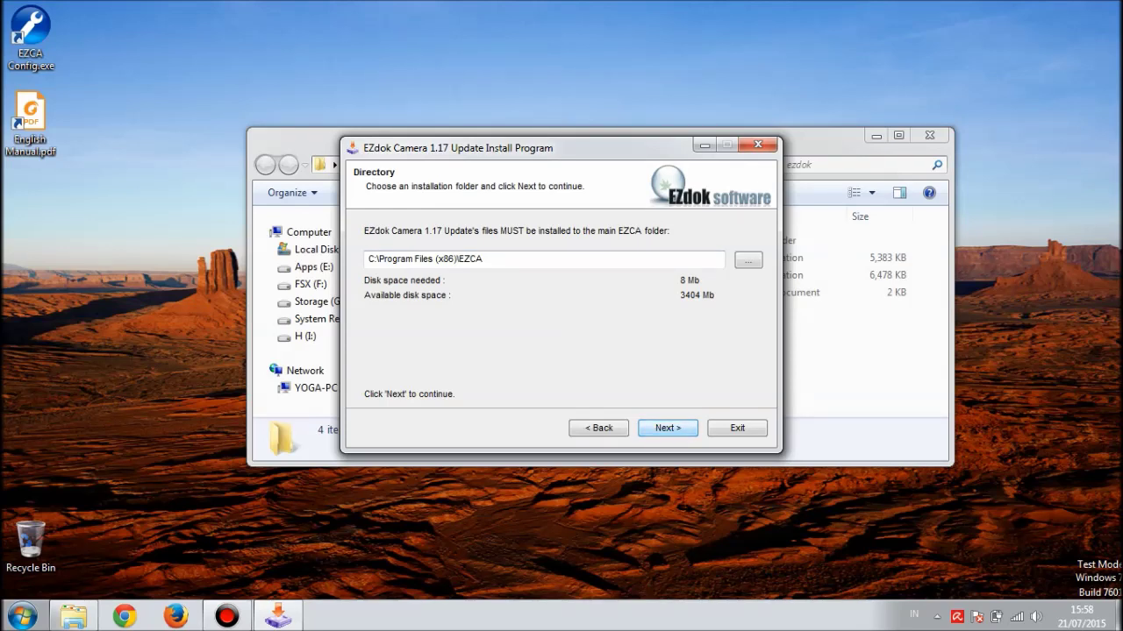
key("Return")
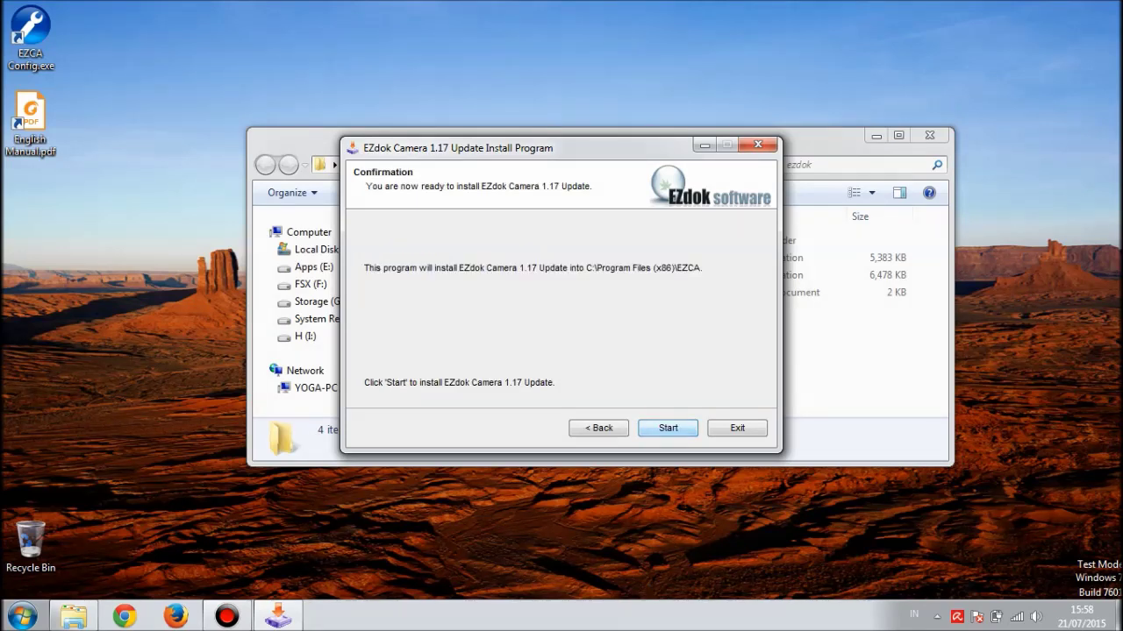
key("Return")
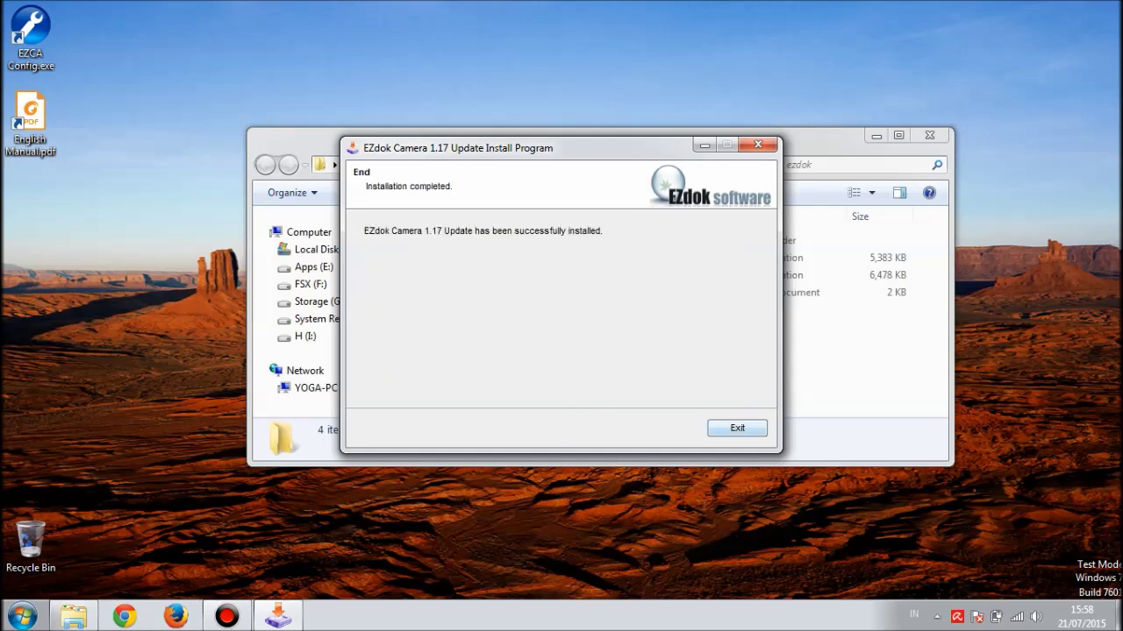
key("Return")
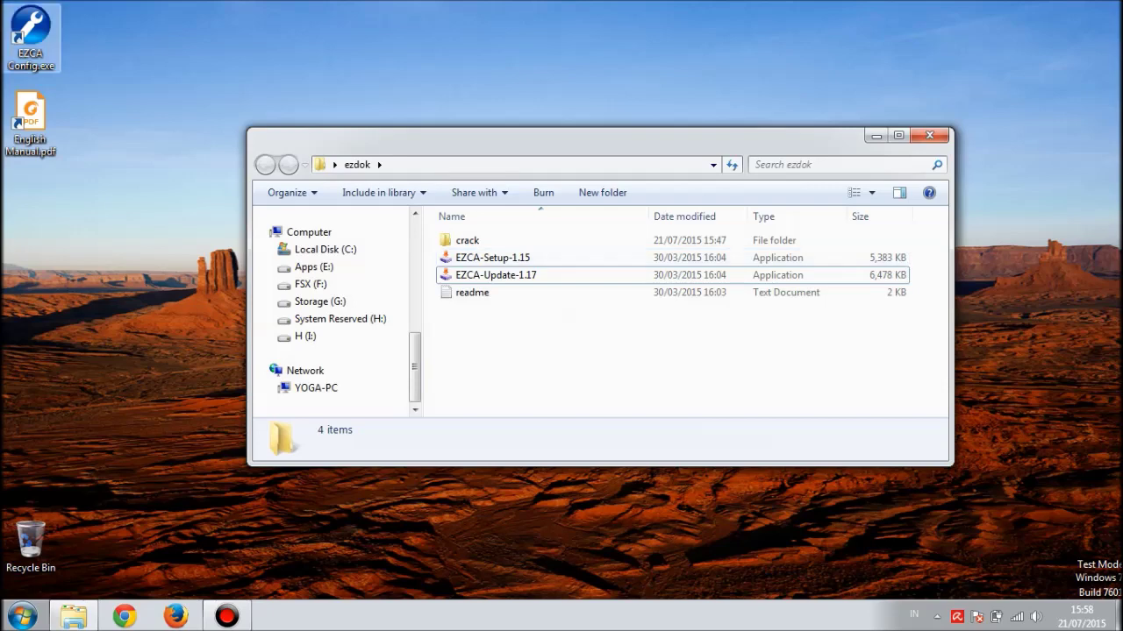
Show the desktop and move the EZCA Config.exe shortcut next to the ezdok folder.
left_click(31, 37)
key("super+d")
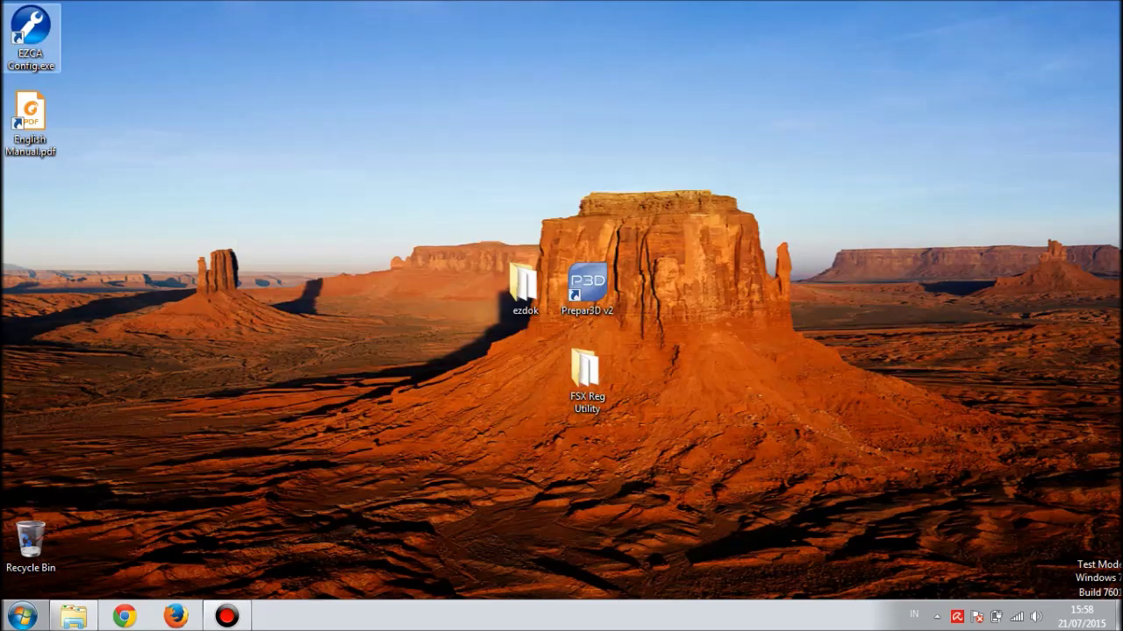
left_click_drag(31, 37, 464, 296)
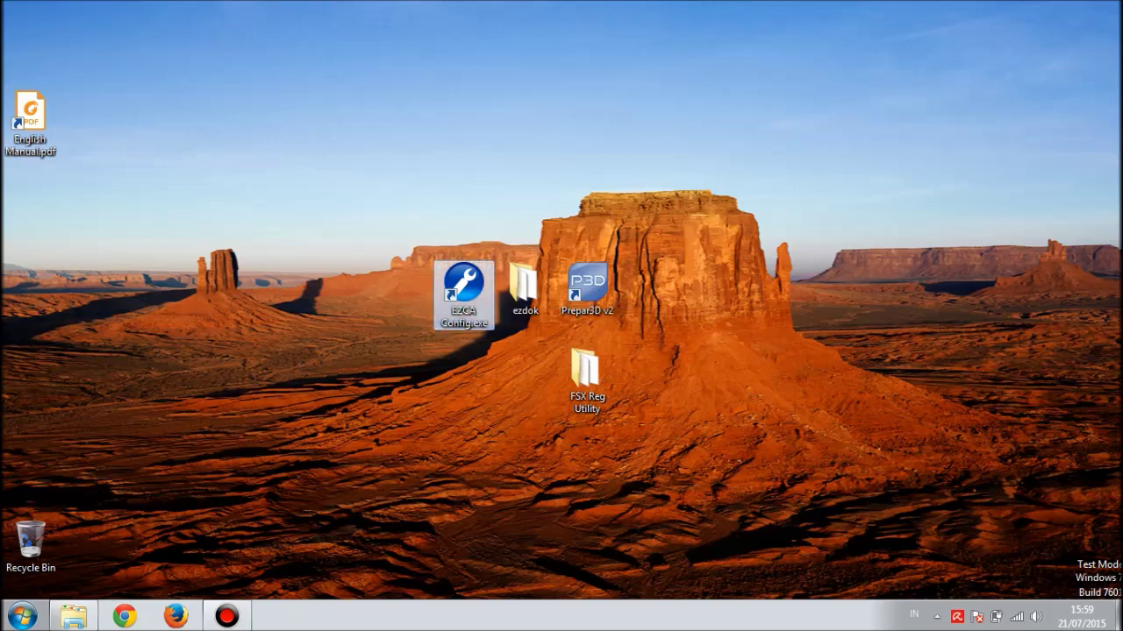
Open EZCA Config.exe, decline the Worldcam offsets search wizard, and run the FSX aircraft configuration again.
double_click(463, 294)
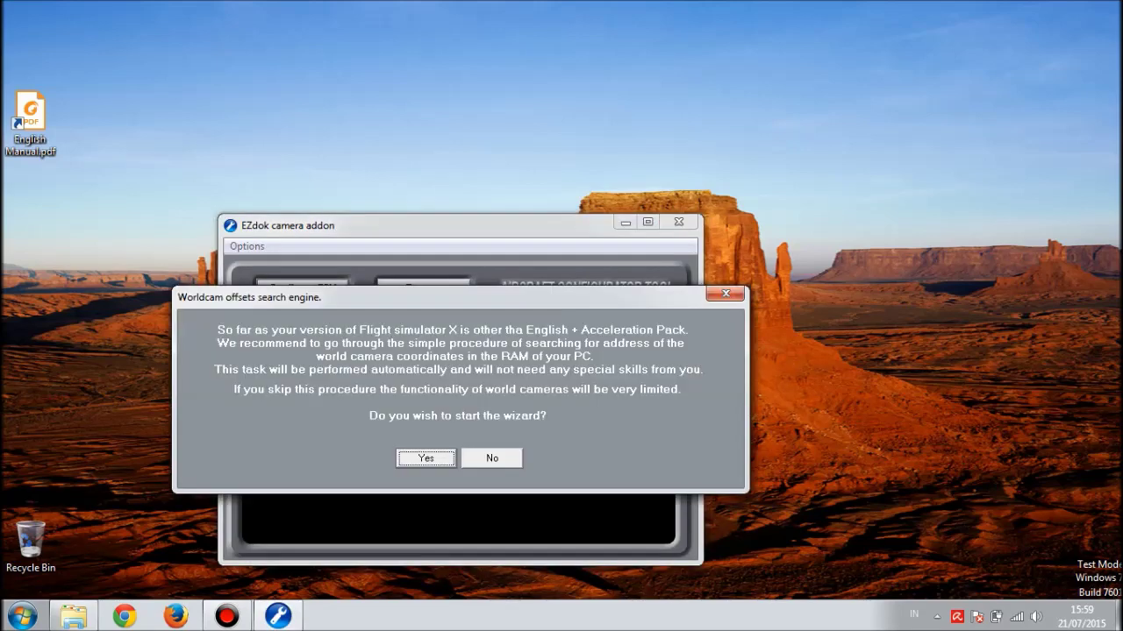
left_click_drag(460, 297, 626, 216)
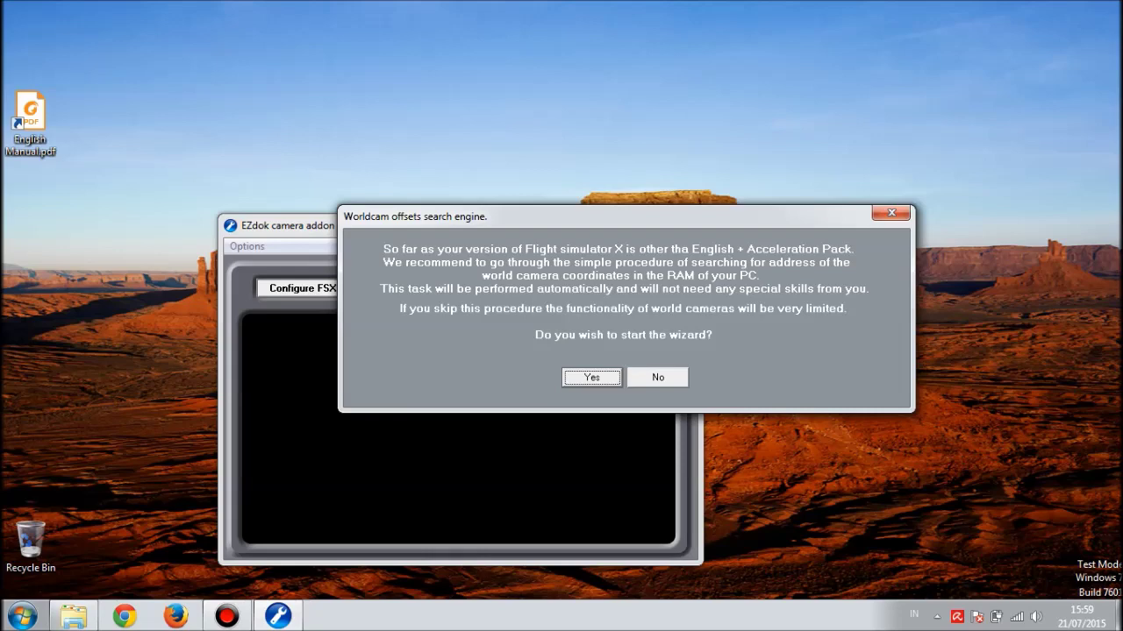
left_click(657, 377)
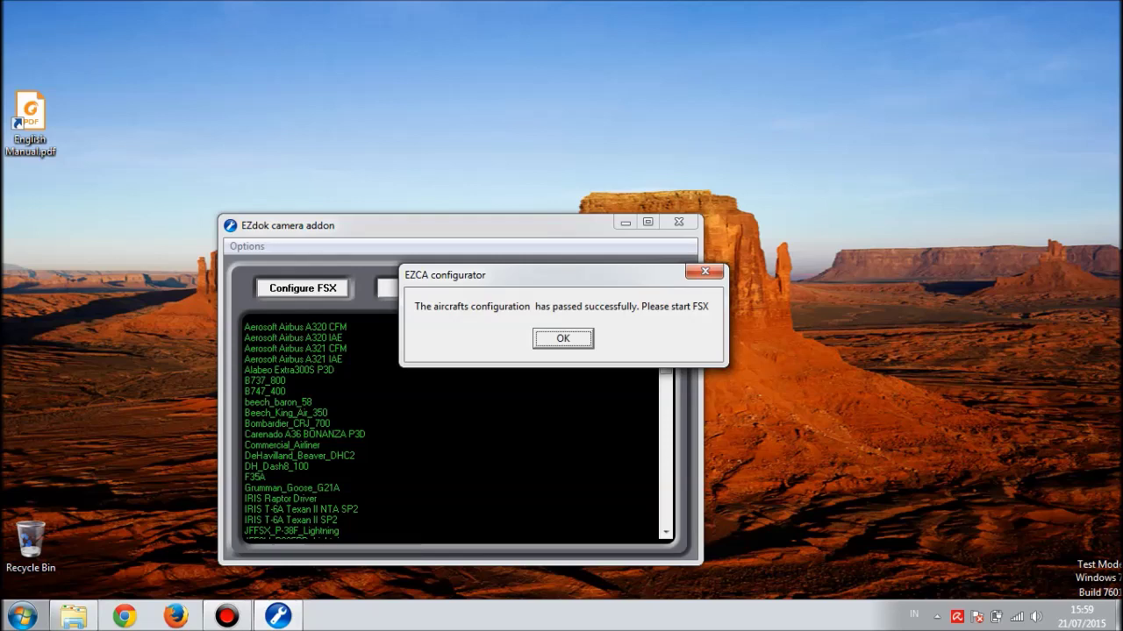
key("Return")
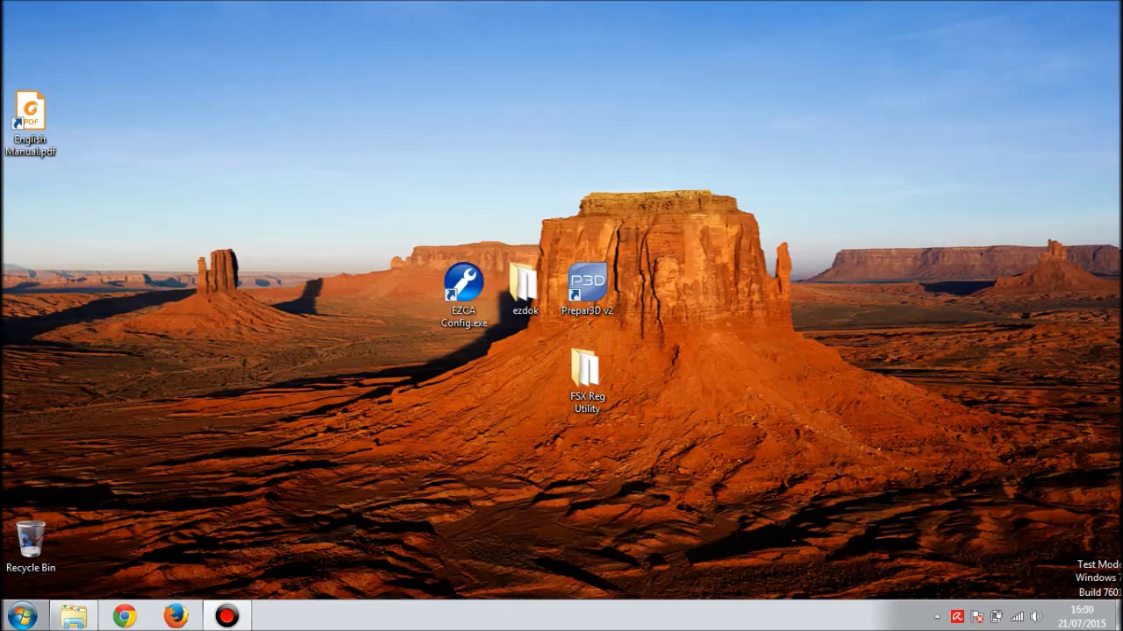
Copy the EZCALoader application from the crack subfolder of the ezdok folder.
double_click(463, 294)
double_click(525, 289)
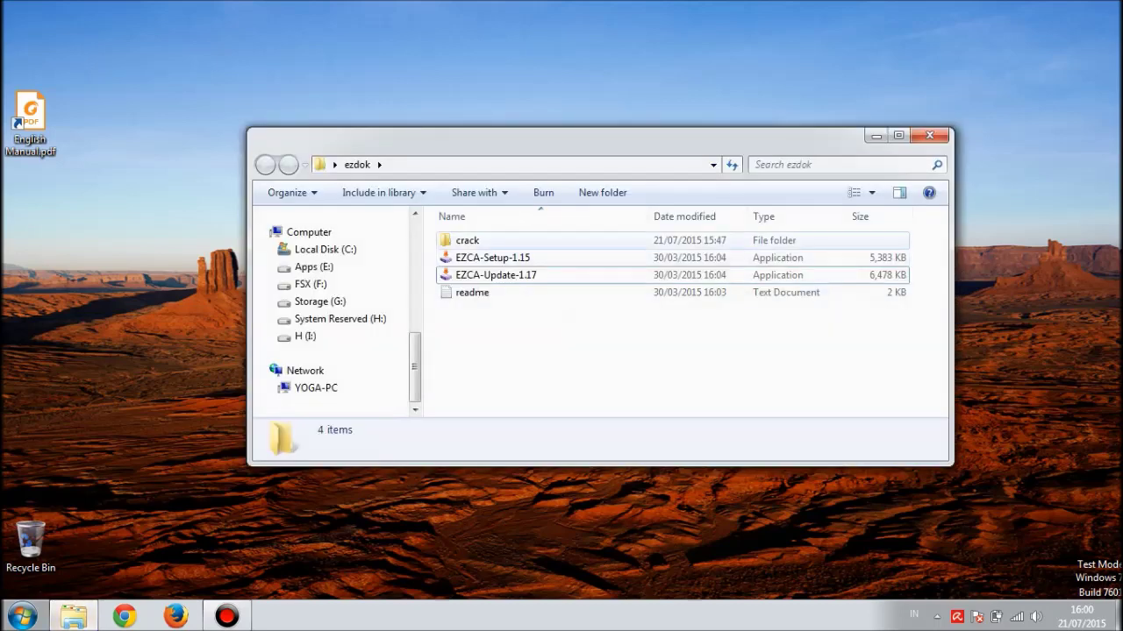
double_click(468, 240)
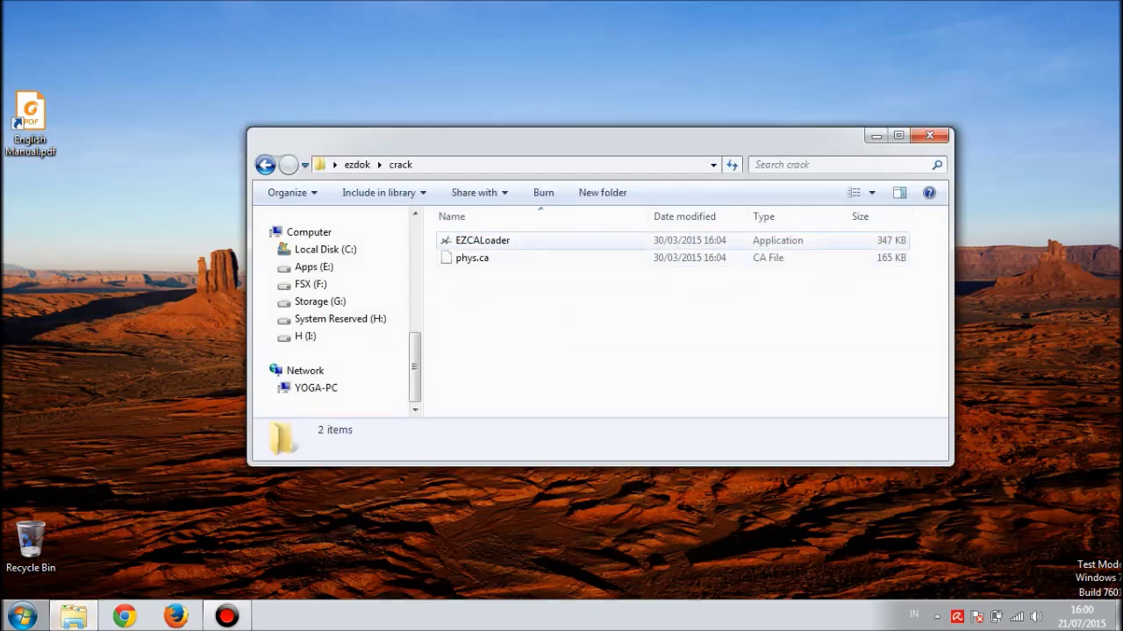
left_click(482, 241)
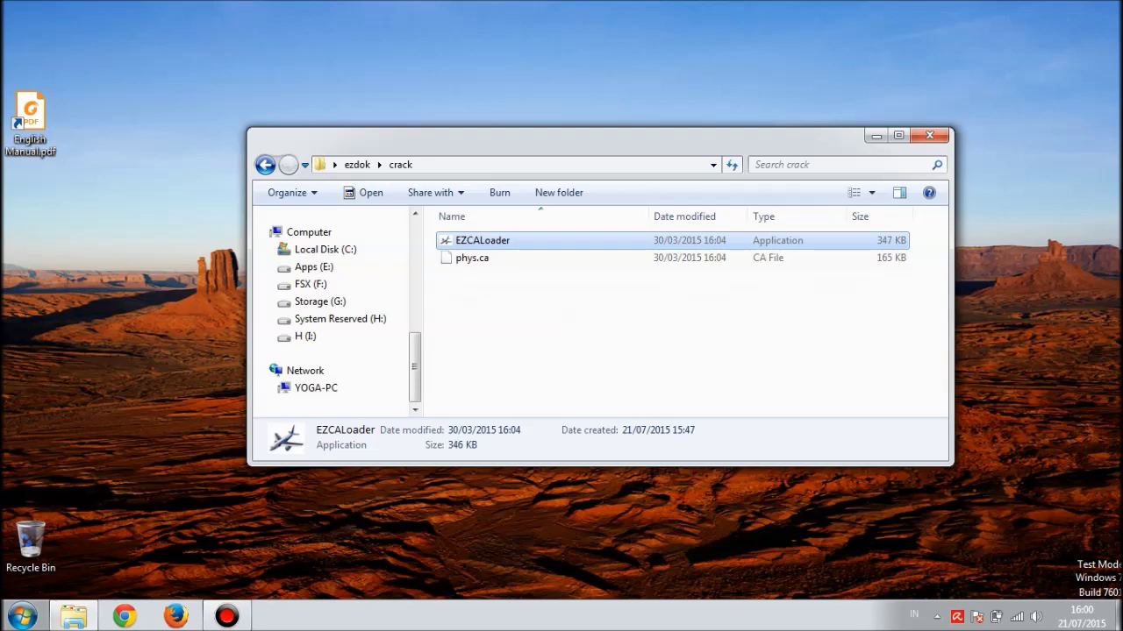
right_click(479, 241)
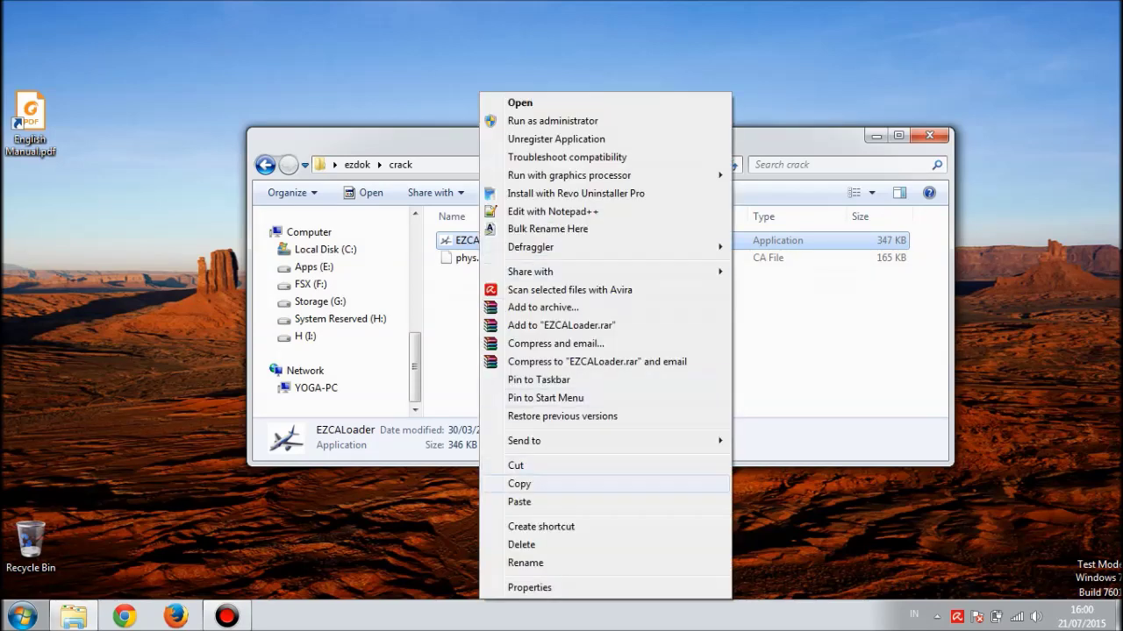
left_click(544, 485)
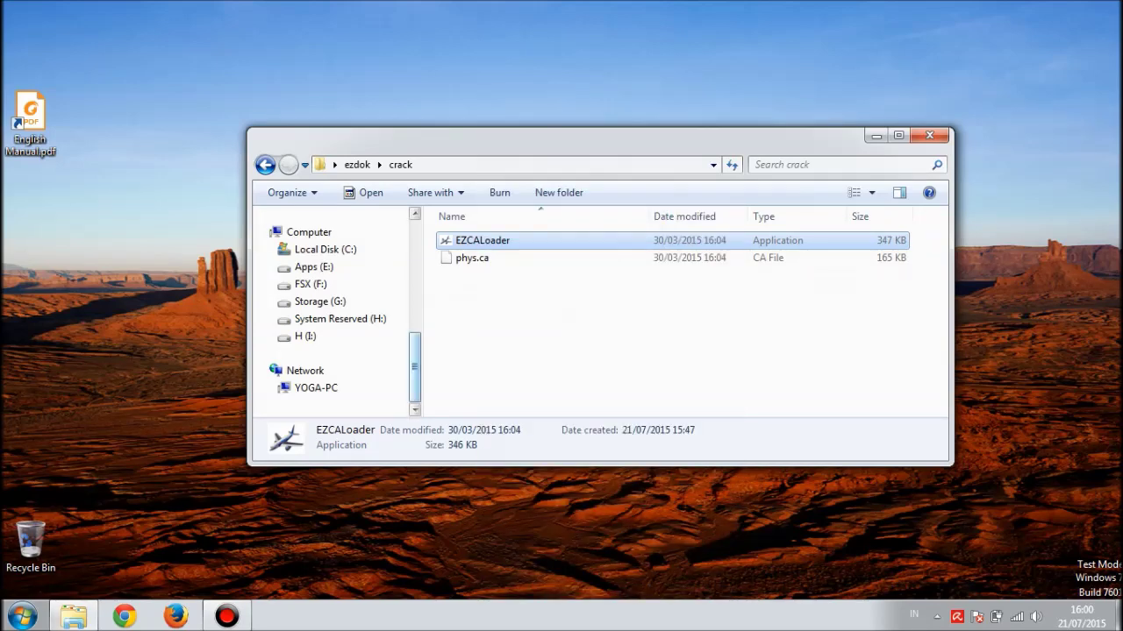
Open the EZCA program folder in C:\Program Files (x86).
left_click(325, 249)
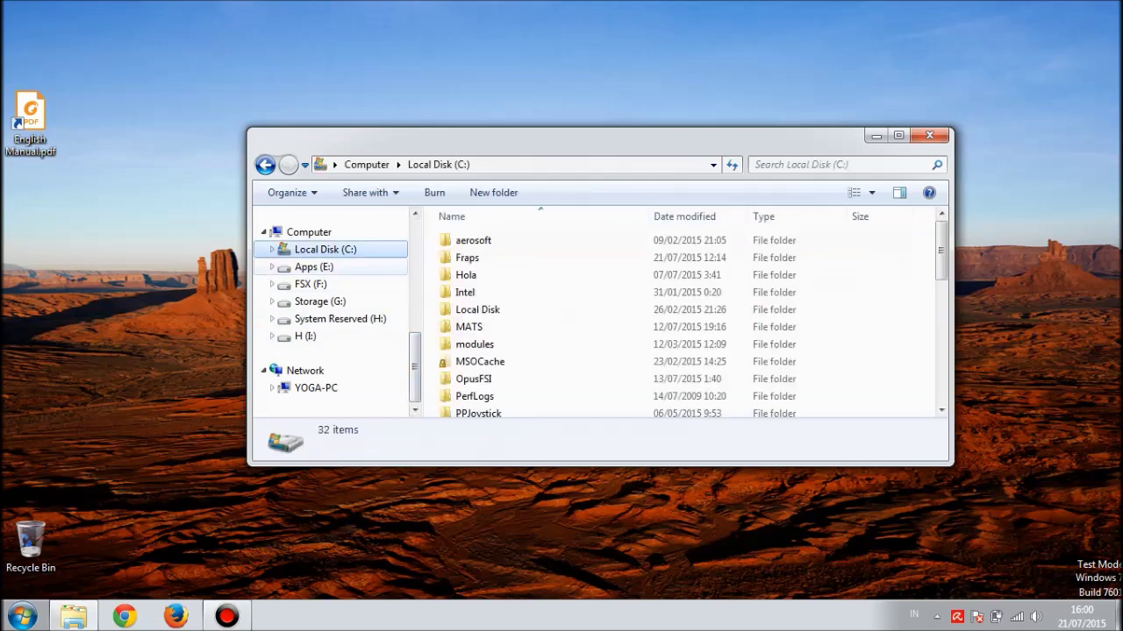
scroll(491, 316, "down", 3)
double_click(497, 321)
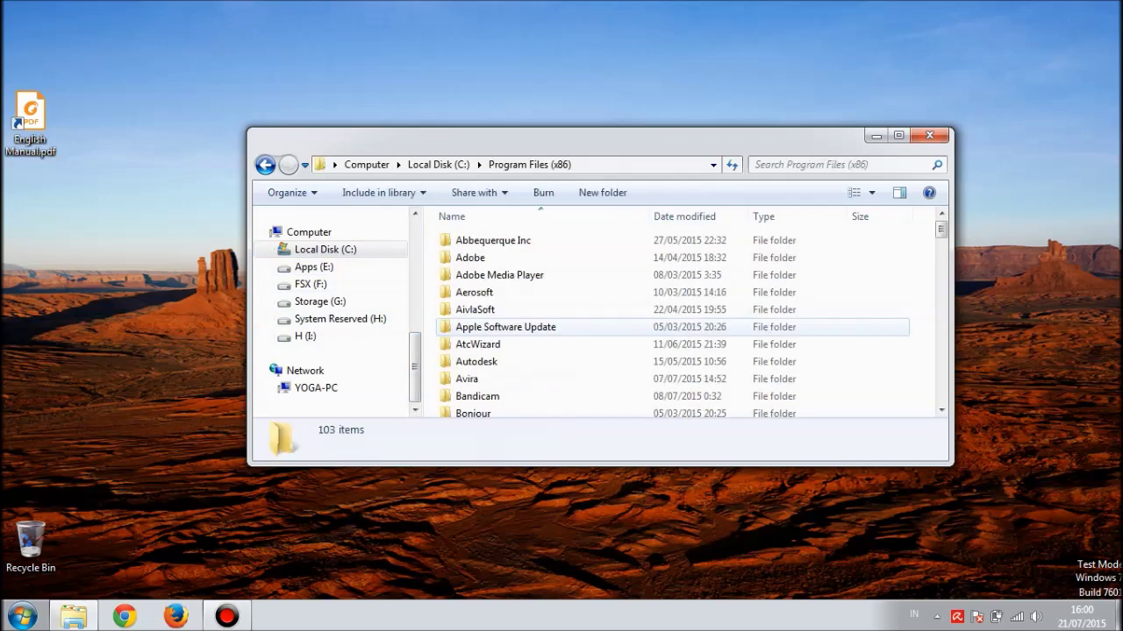
scroll(496, 321, "down", 6)
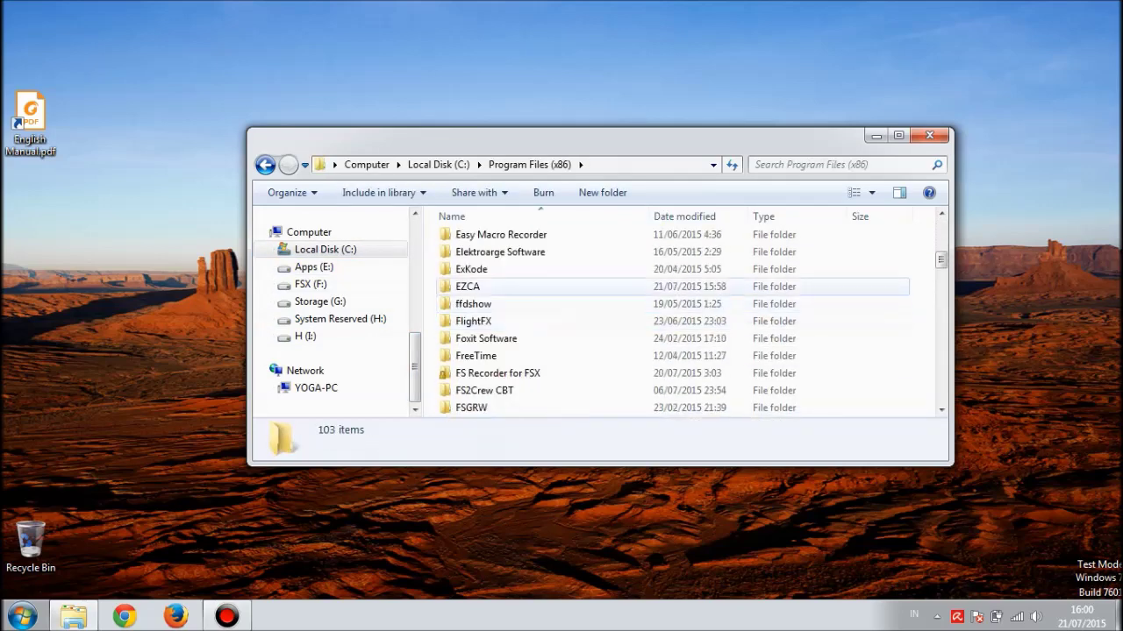
left_click(321, 165)
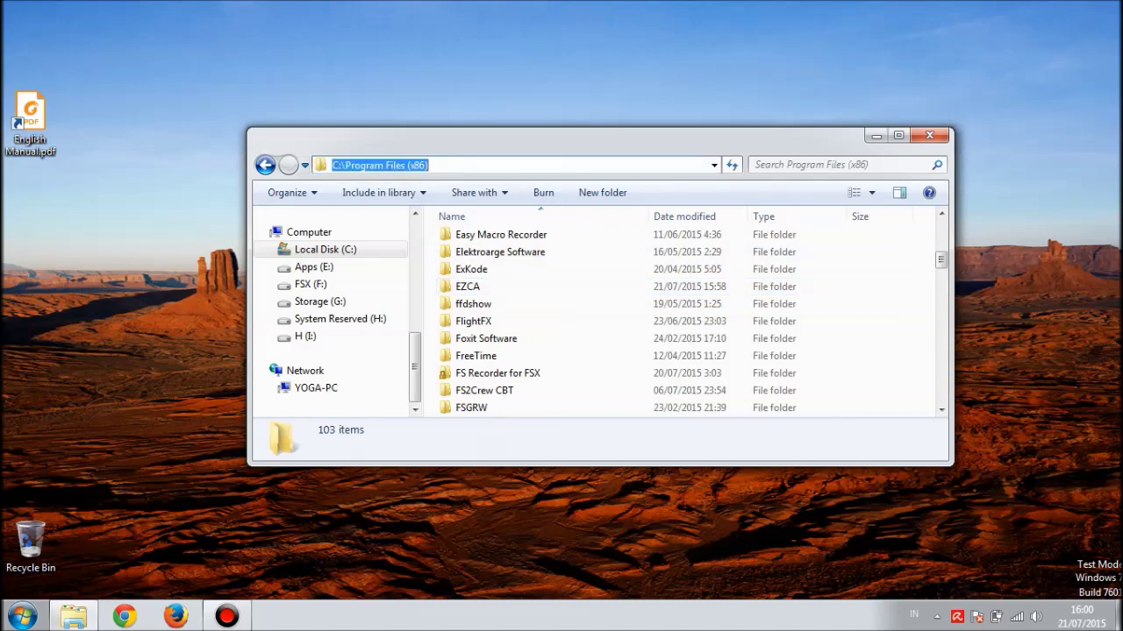
double_click(468, 286)
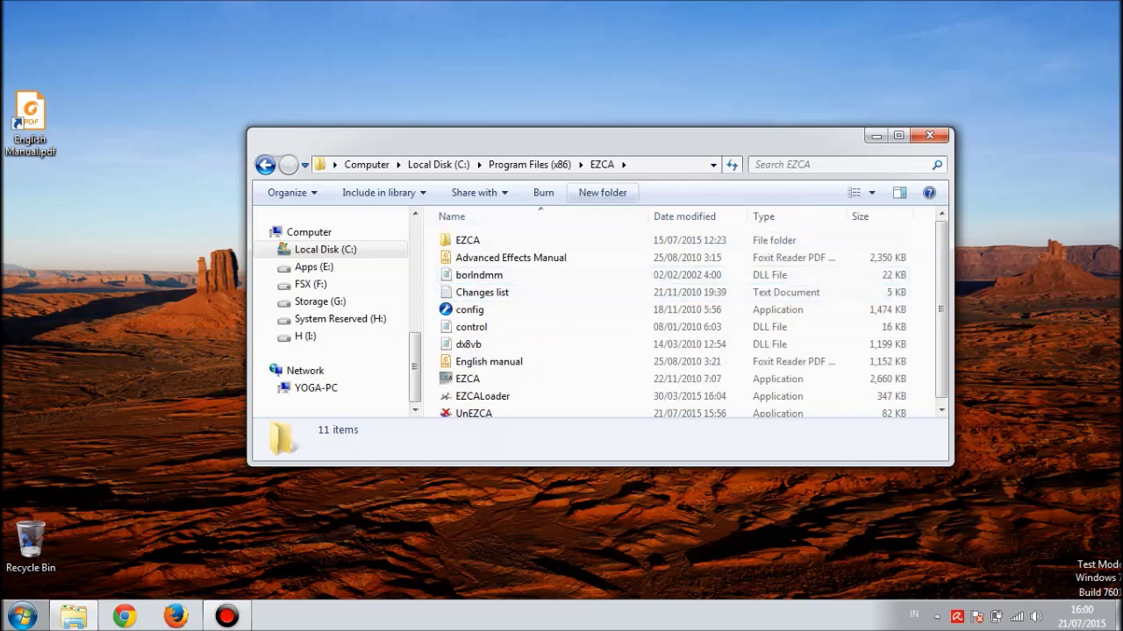
scroll(570, 362, "down", 1)
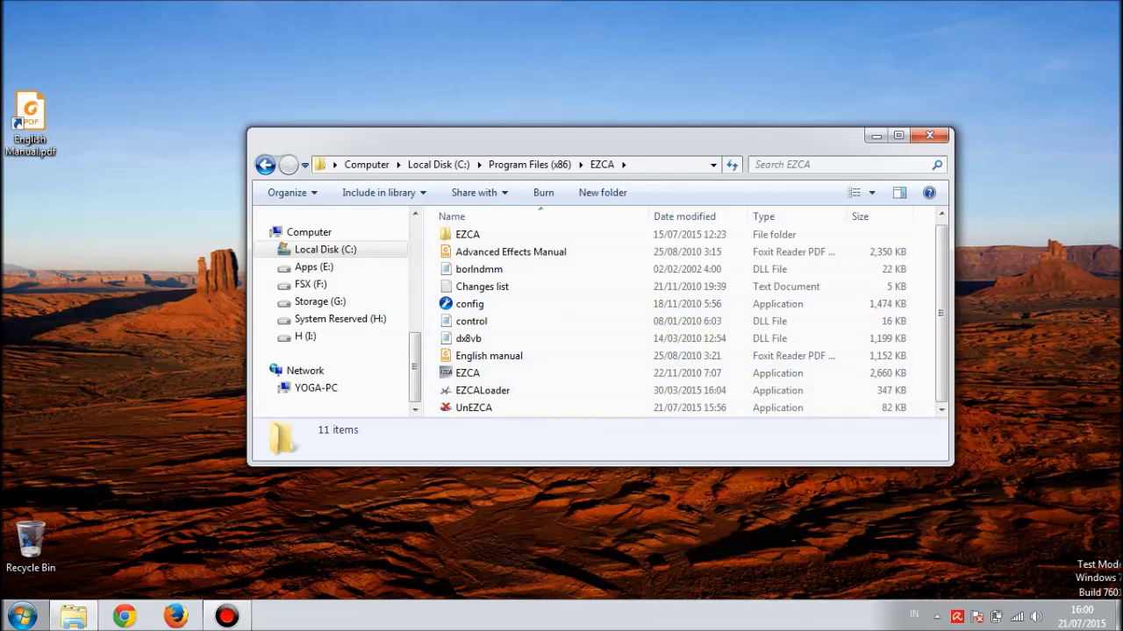
Examine the EZCA and EZCALoader applications in the EZCA program folder.
right_click(921, 304)
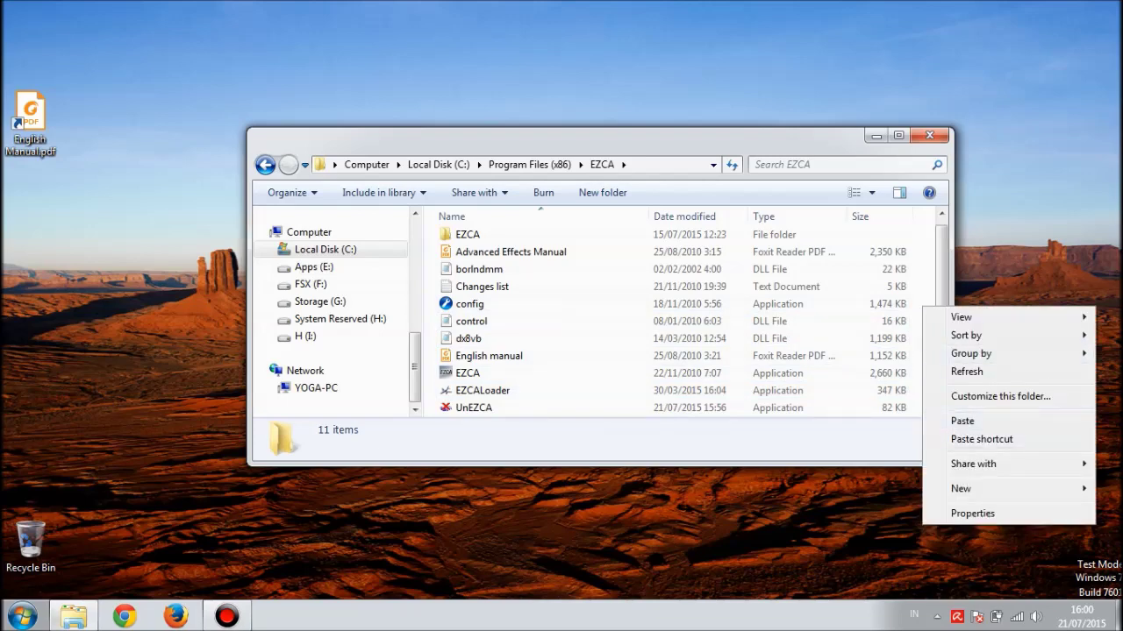
key("Escape")
mouse_move(462, 372)
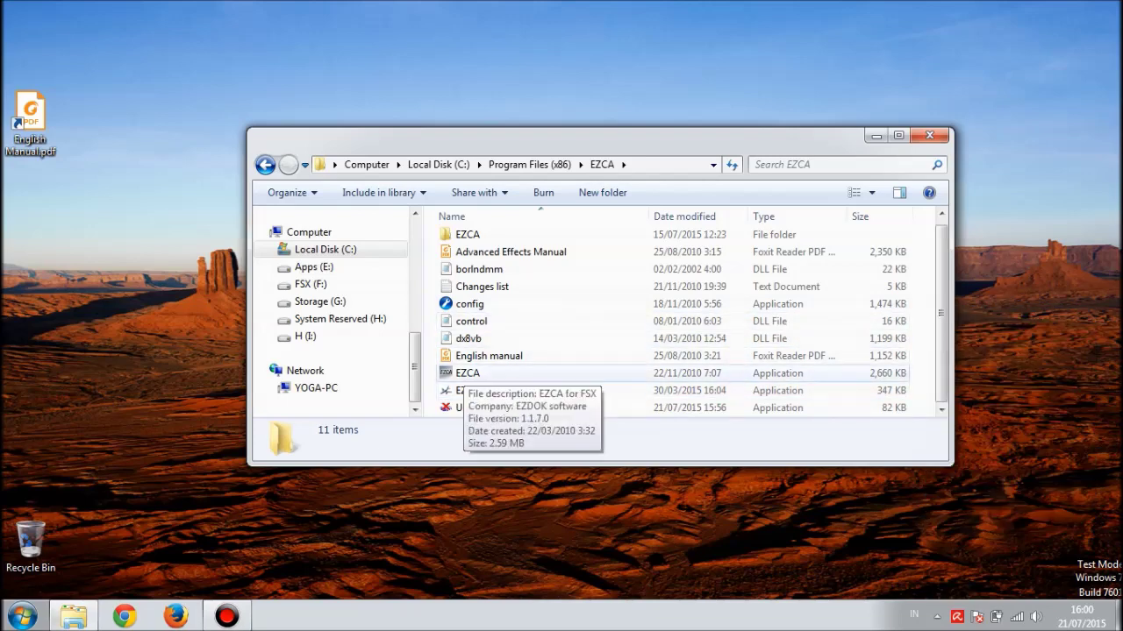
left_click(481, 390)
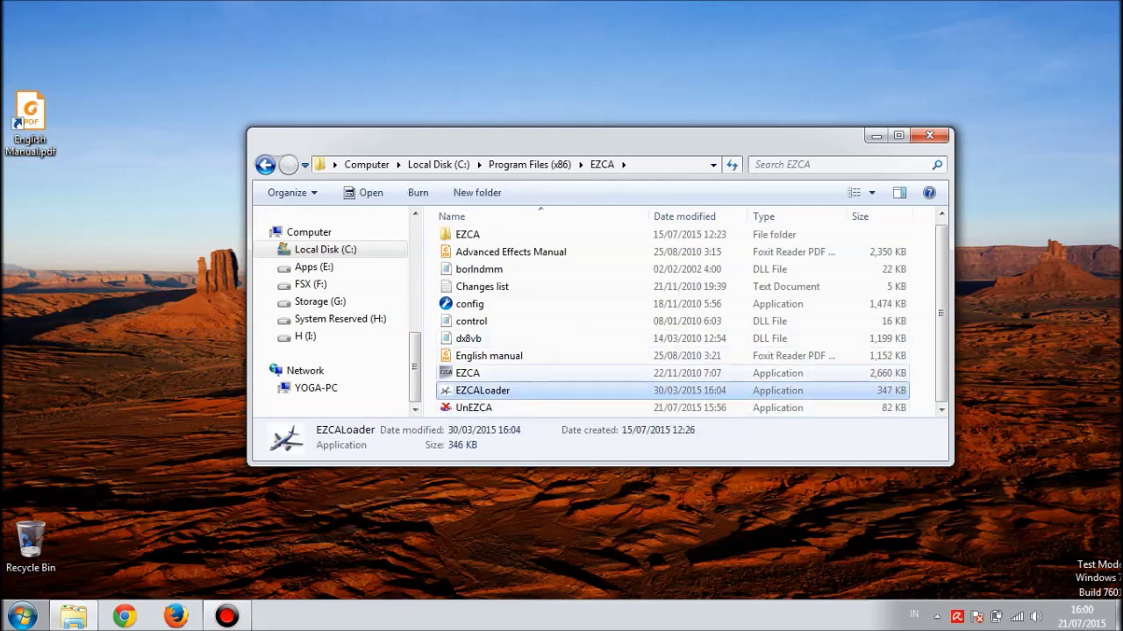
key("ctrl+space")
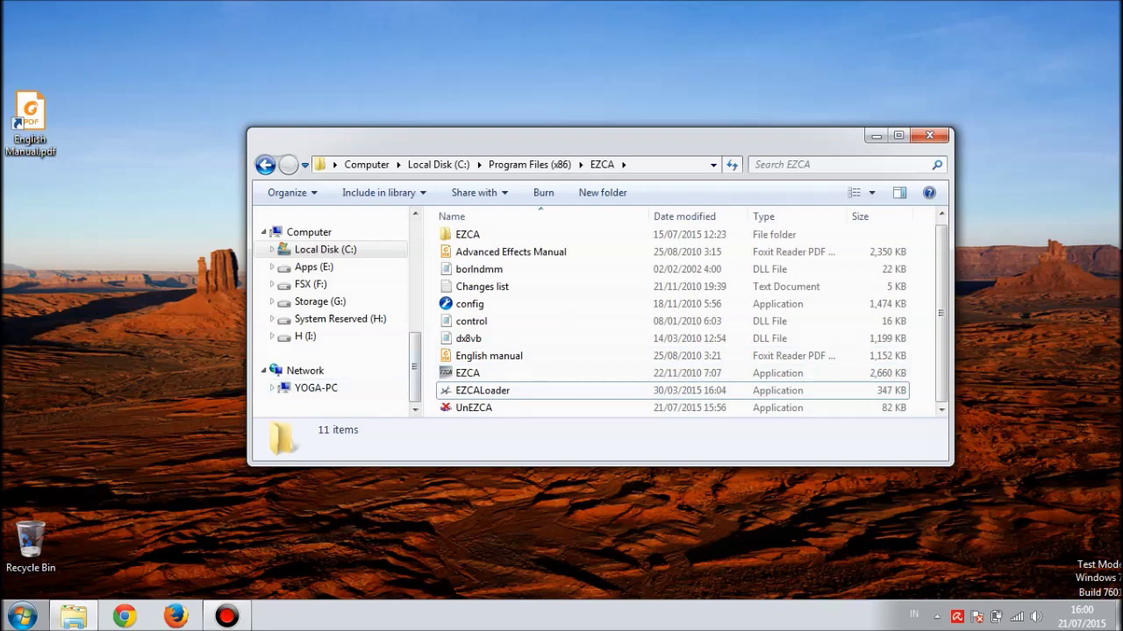
Return to the crack subfolder of the ezdok folder and copy the phys.ca file.
left_click(265, 165)
left_click(264, 165)
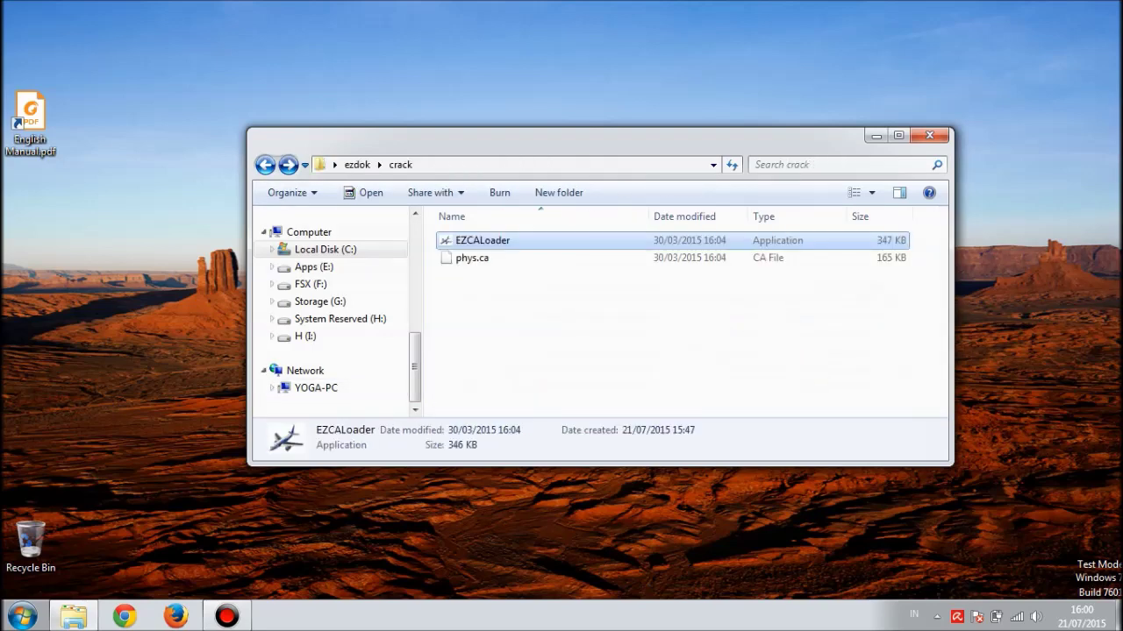
key("ctrl+space")
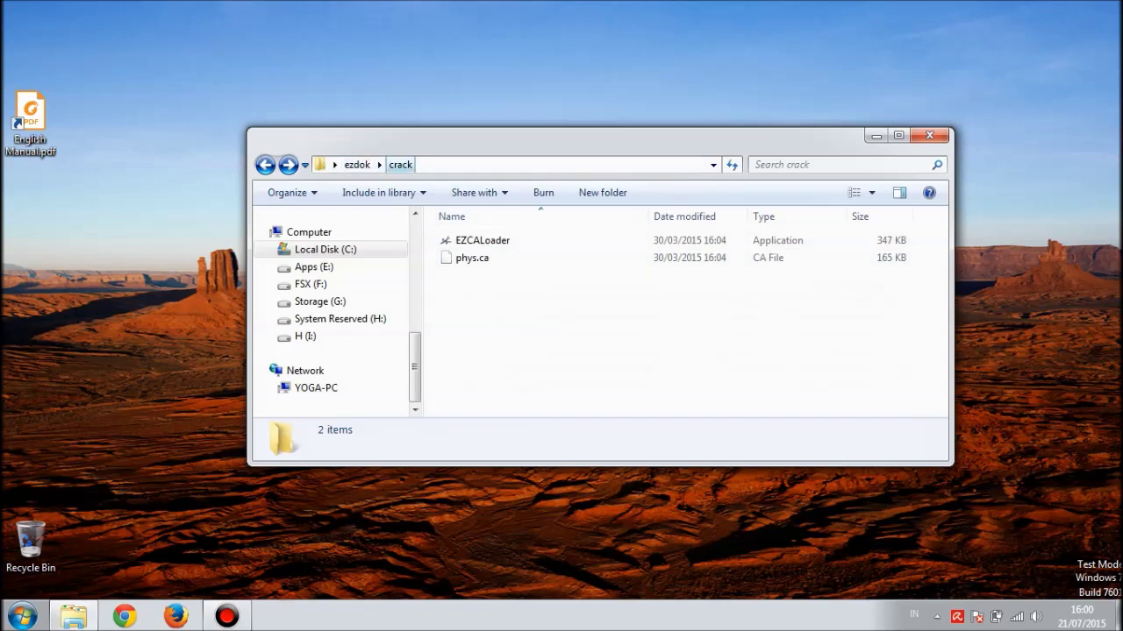
left_click(472, 258)
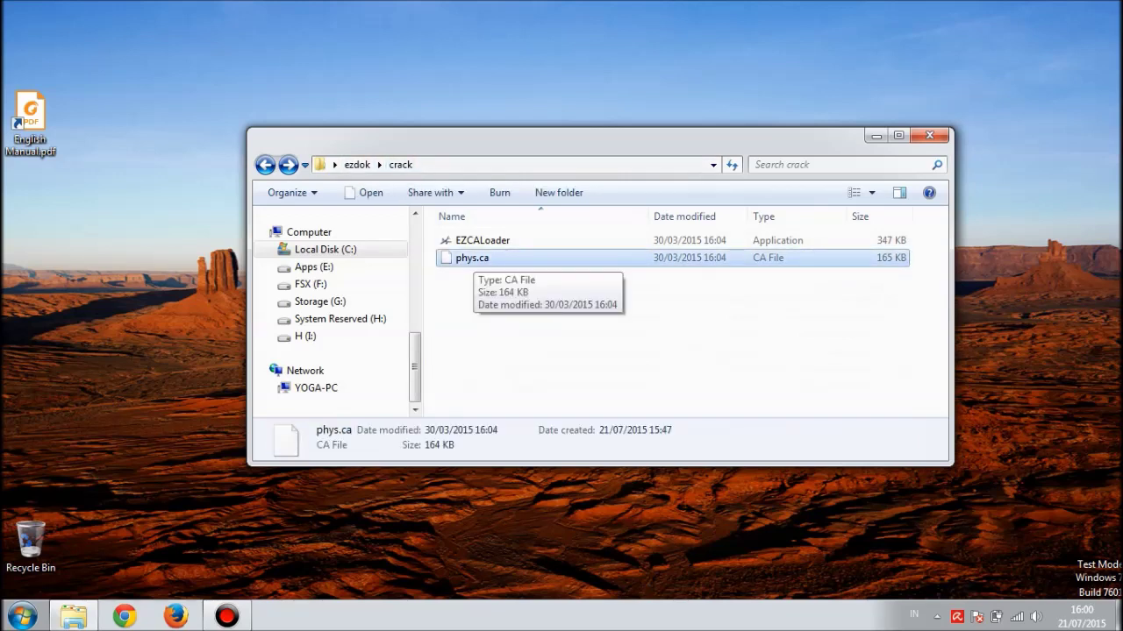
right_click(472, 258)
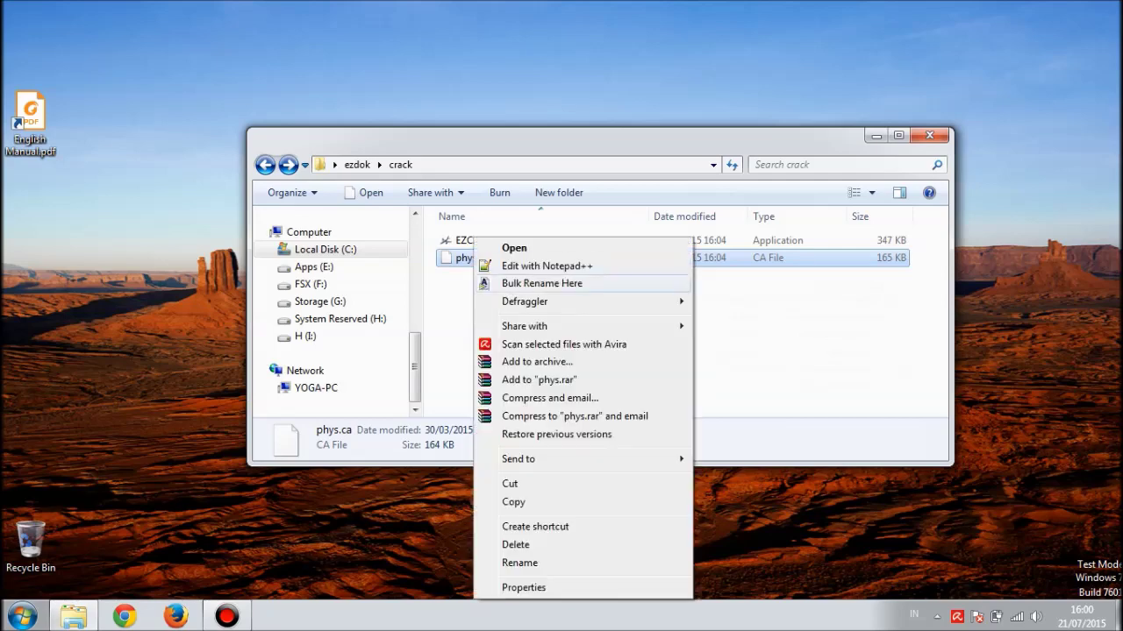
left_click(745, 316)
right_click(558, 260)
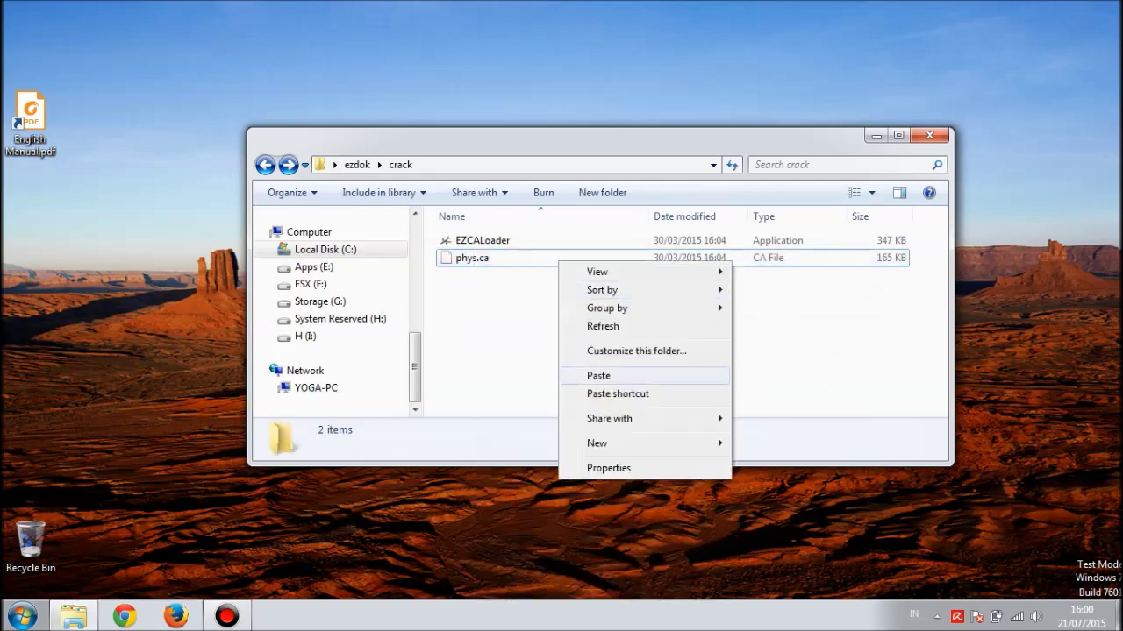
key("Escape")
left_click(481, 258)
right_click(482, 258)
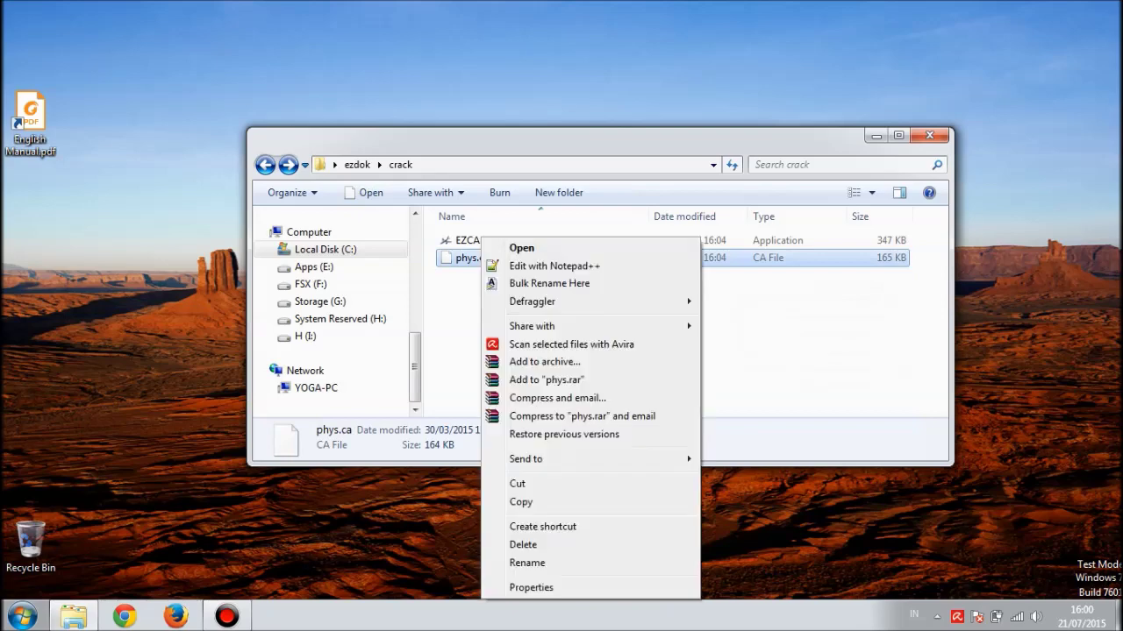
left_click(521, 502)
left_click(666, 351)
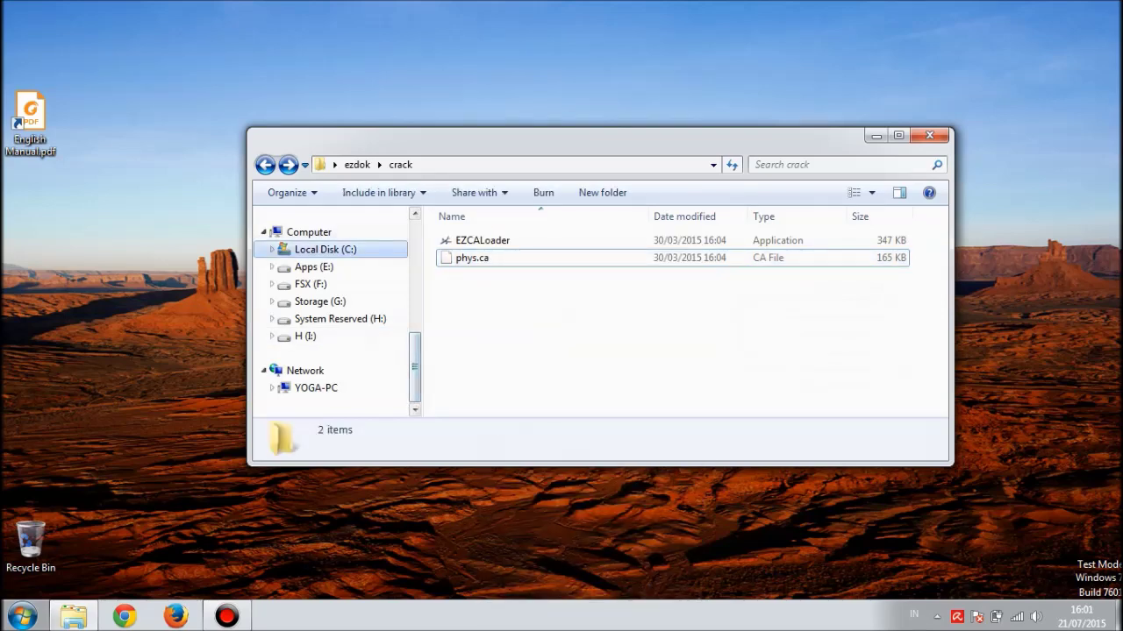
Open the Windows folder on drive C in a maximized window and select the SysWOW64 subfolder.
left_click(325, 249)
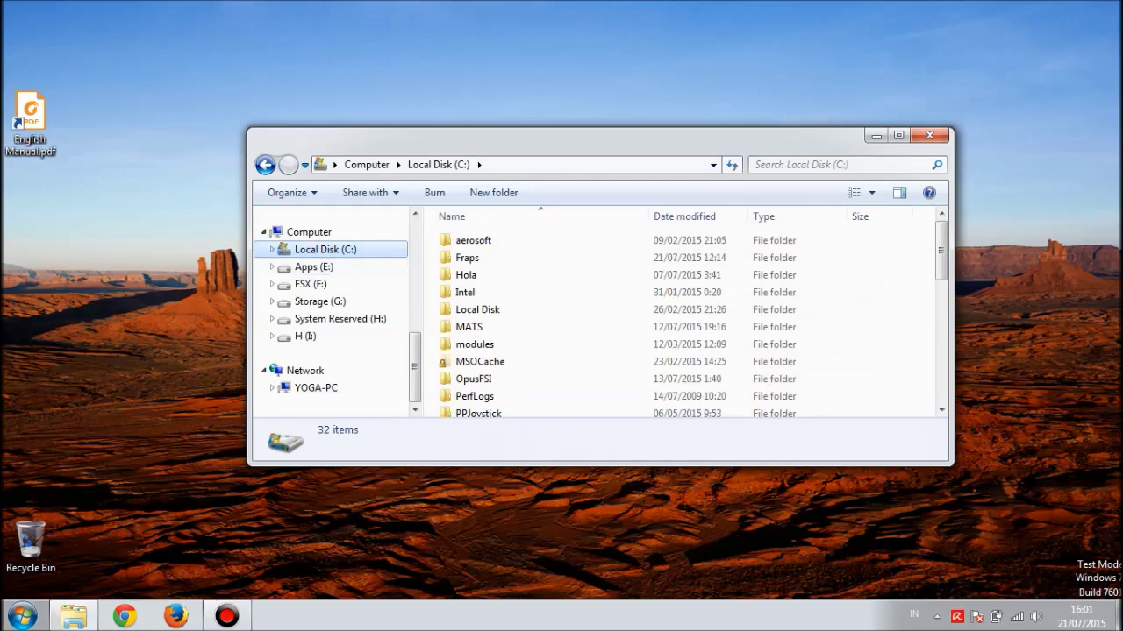
double_click(562, 140)
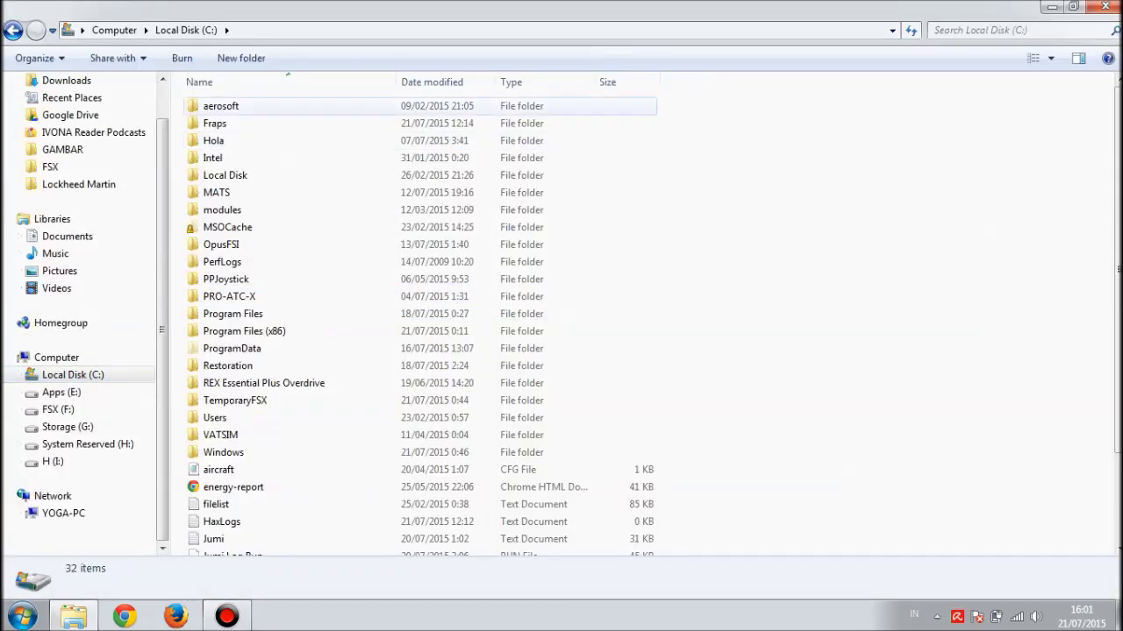
scroll(421, 324, "down", 1)
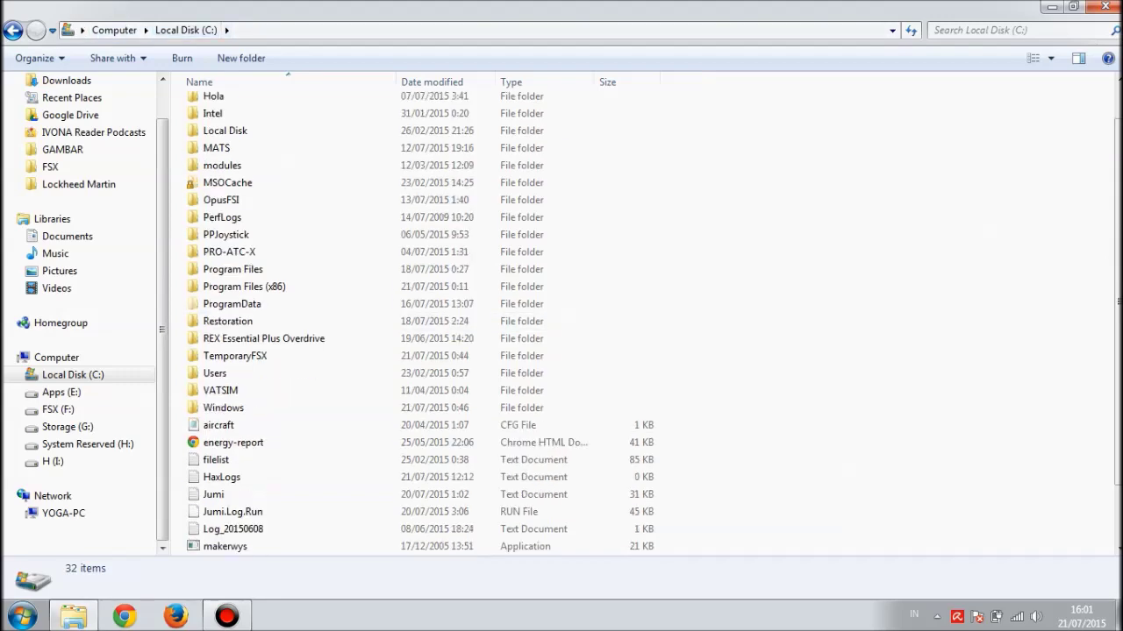
double_click(224, 412)
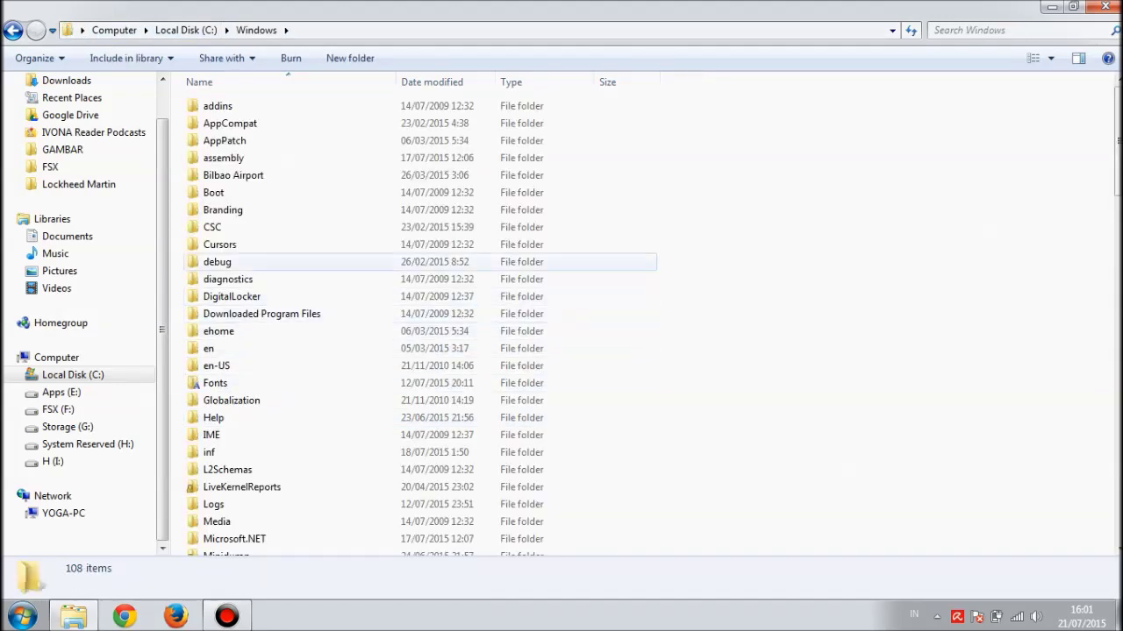
scroll(421, 325, "down", 12)
scroll(421, 324, "down", 3)
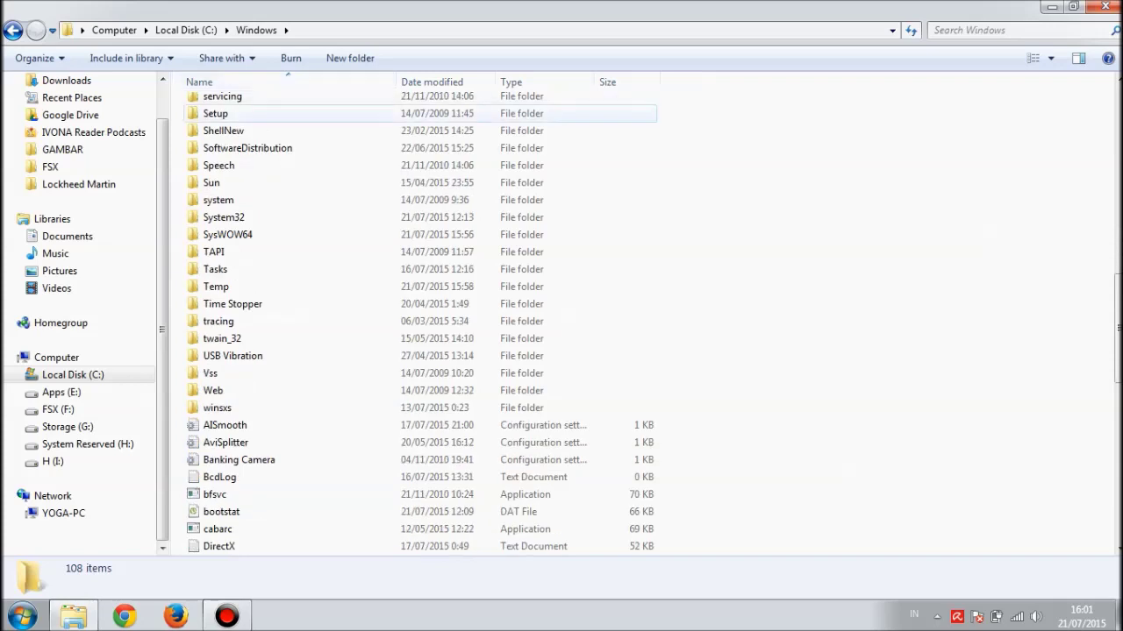
left_click(227, 234)
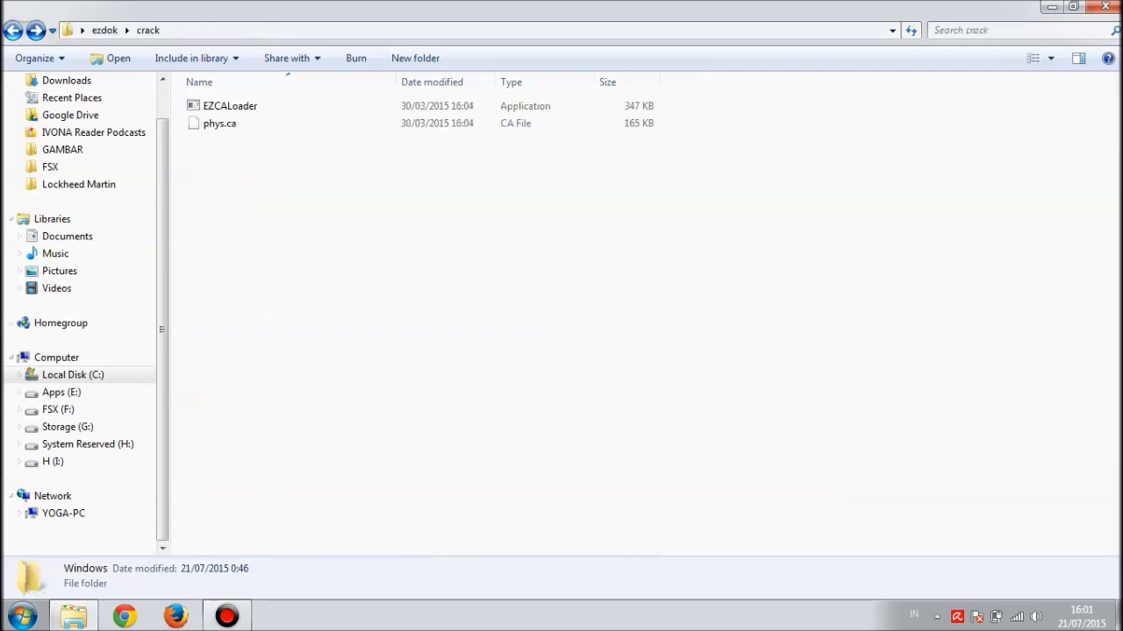
Go back to the ezdok folder and open the readme text document.
key("BackSpace")
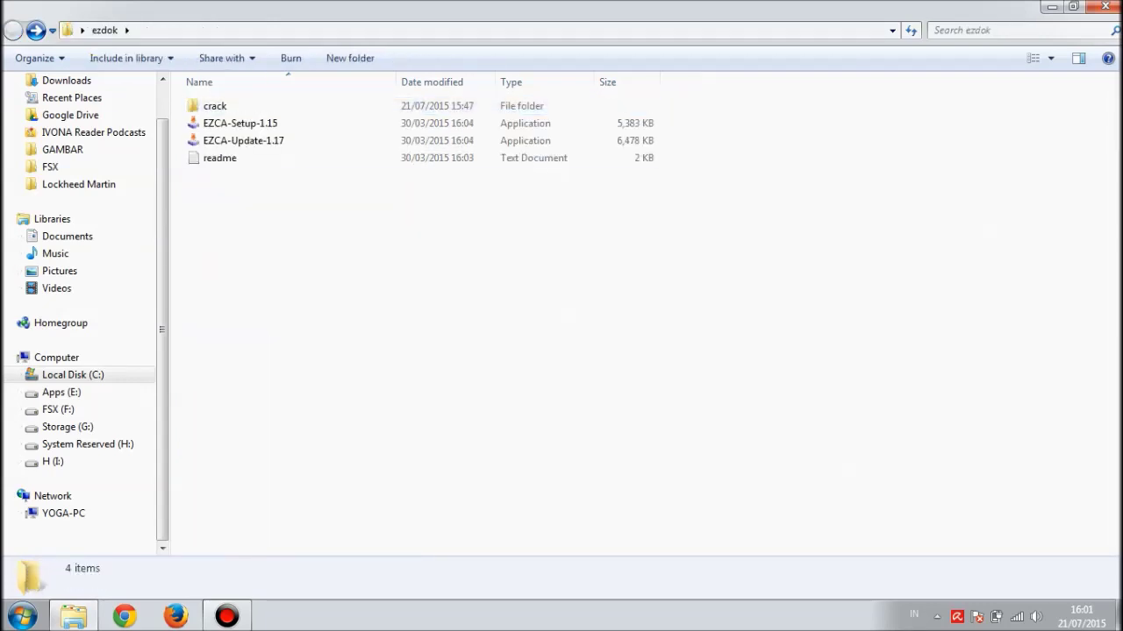
left_click(219, 157)
key("Return")
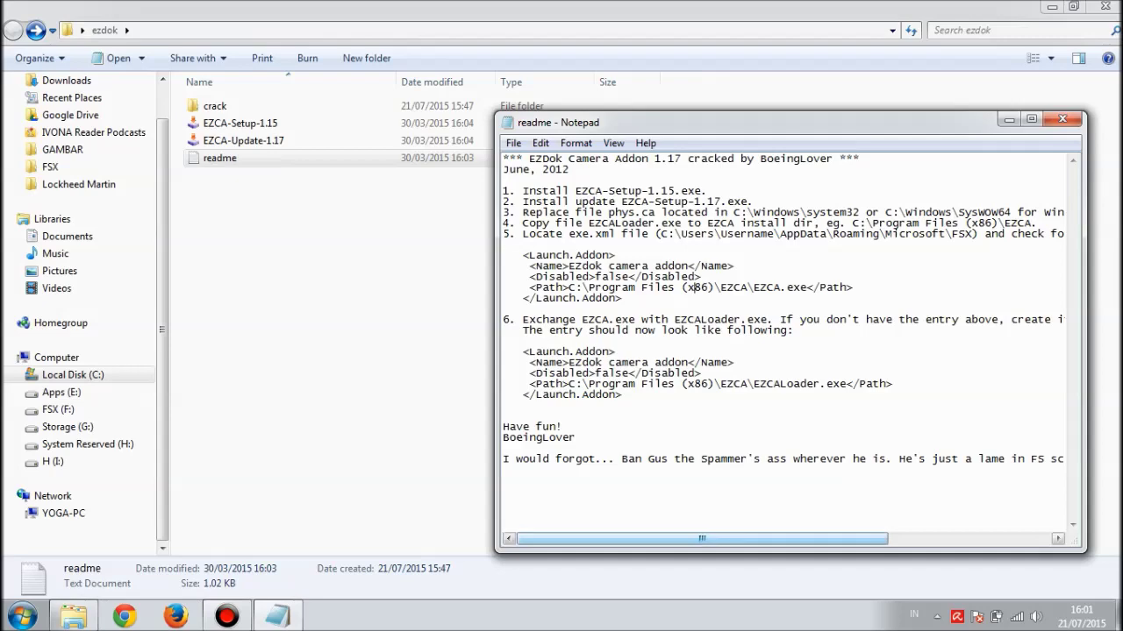
Examine the readme's phys.ca instruction, highlighting the C:\Windows\system32 and C:\Windows\SysWOW64 paths, and minimize the document.
mouse_move(701, 538)
left_mouse_down()
mouse_move(849, 538)
mouse_move(702, 538)
left_mouse_up()
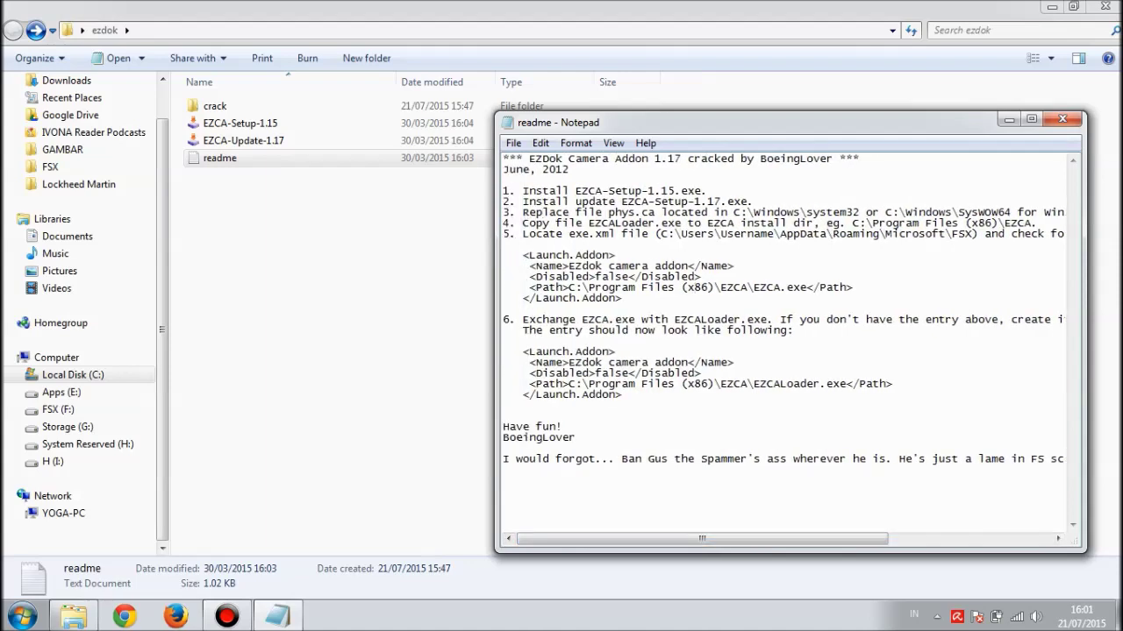
left_click_drag(701, 539, 726, 539)
mouse_move(696, 212)
left_mouse_down()
mouse_move(824, 212)
mouse_move(696, 213)
left_mouse_up()
left_click(824, 212)
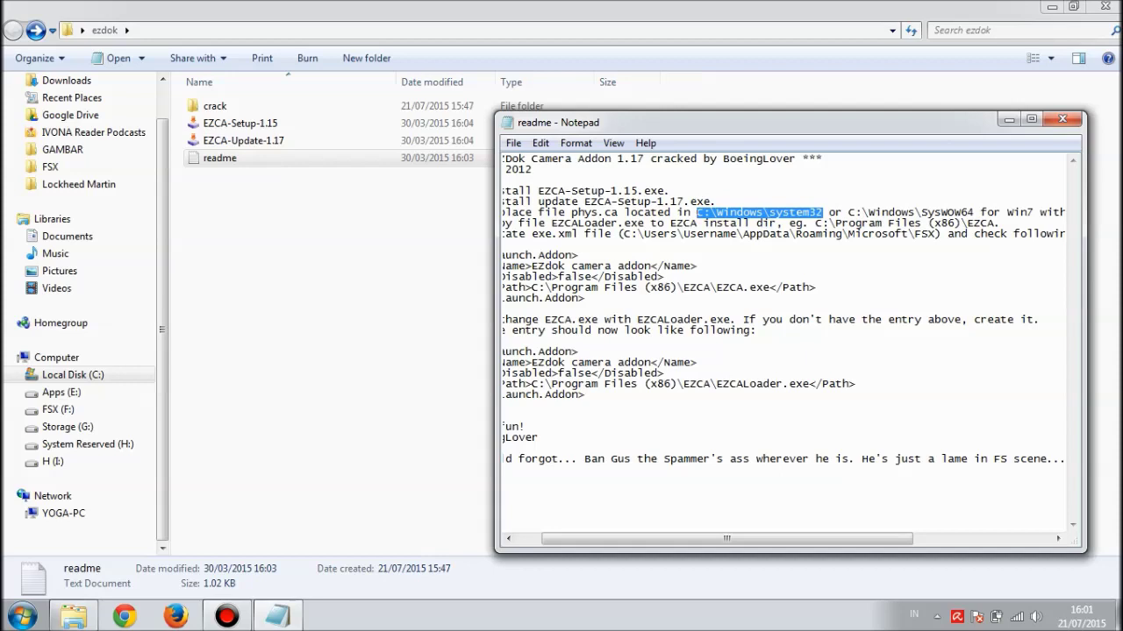
left_click_drag(726, 538, 864, 538)
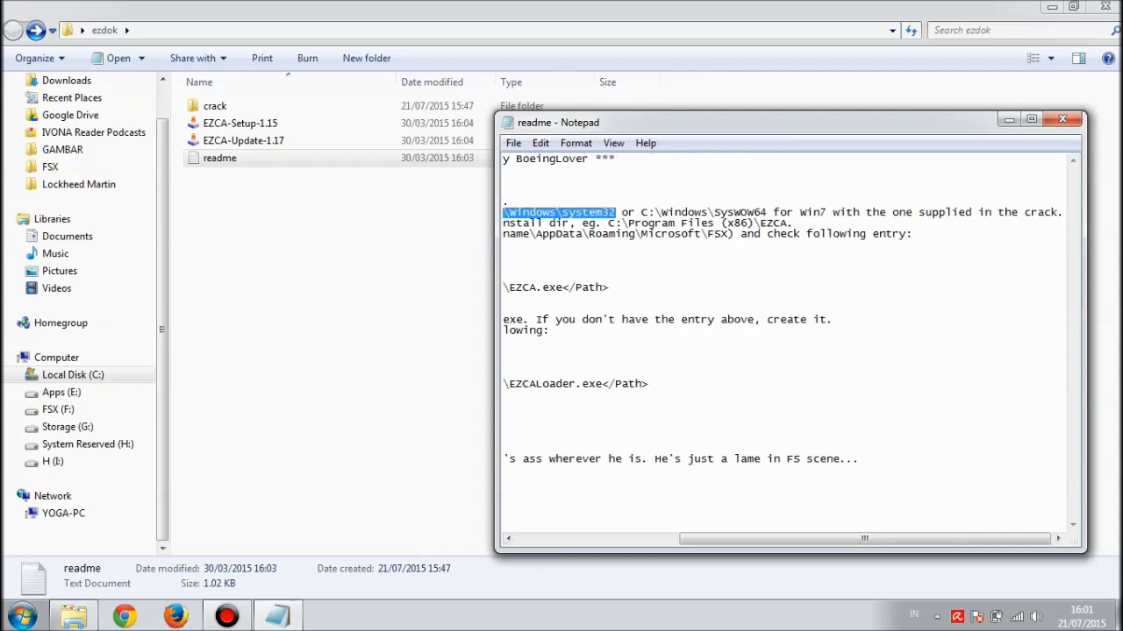
left_click_drag(641, 212, 768, 212)
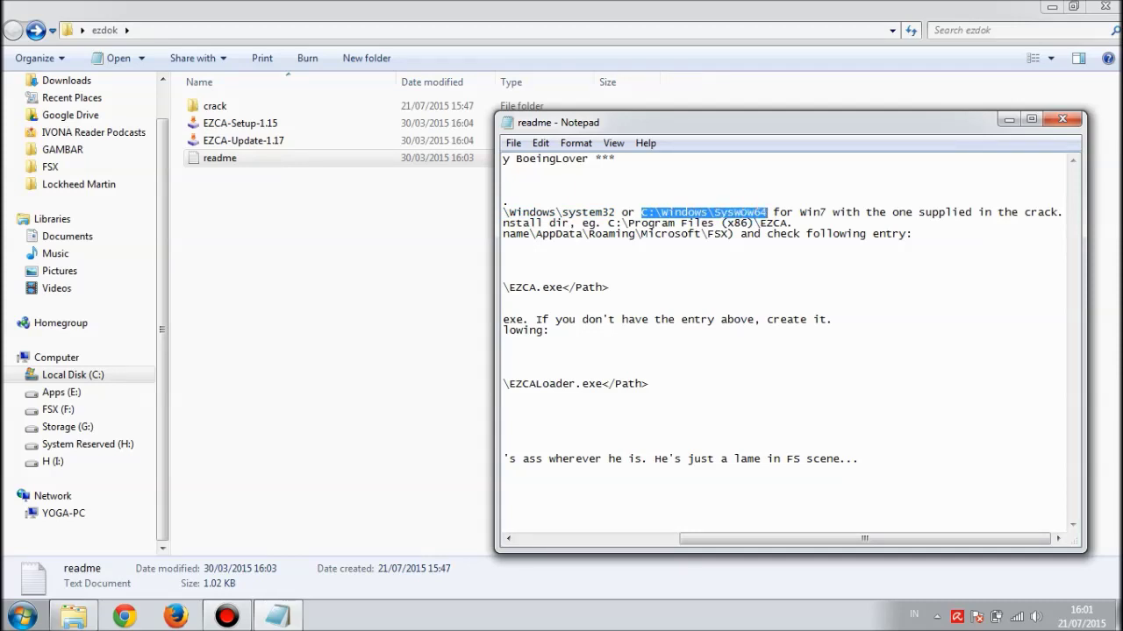
left_click(622, 298)
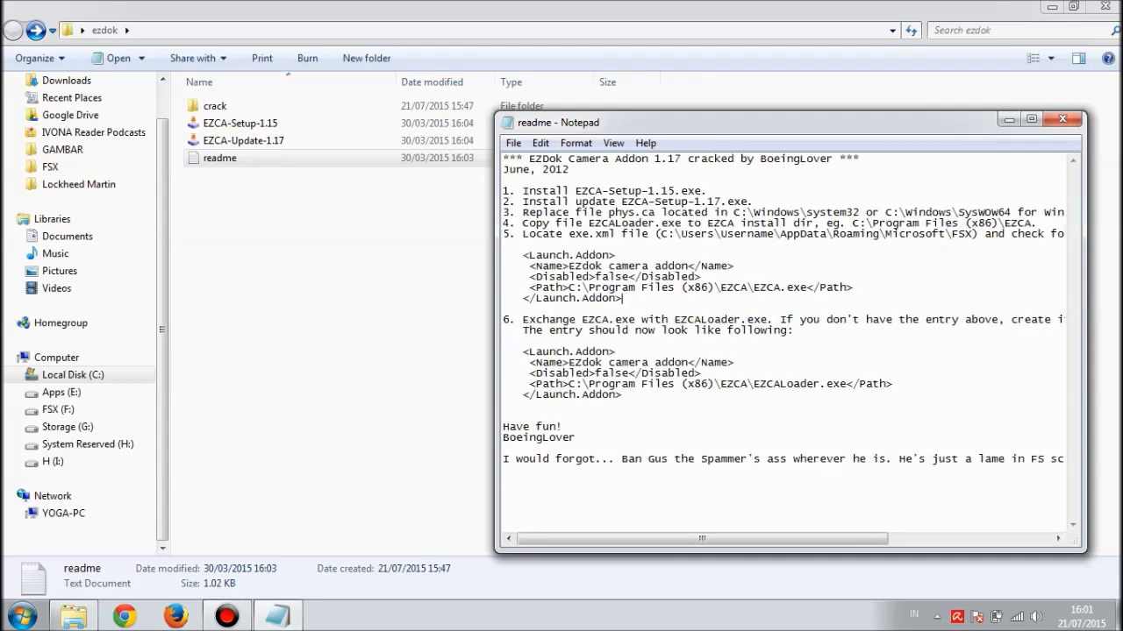
left_click(1008, 119)
left_click(567, 315)
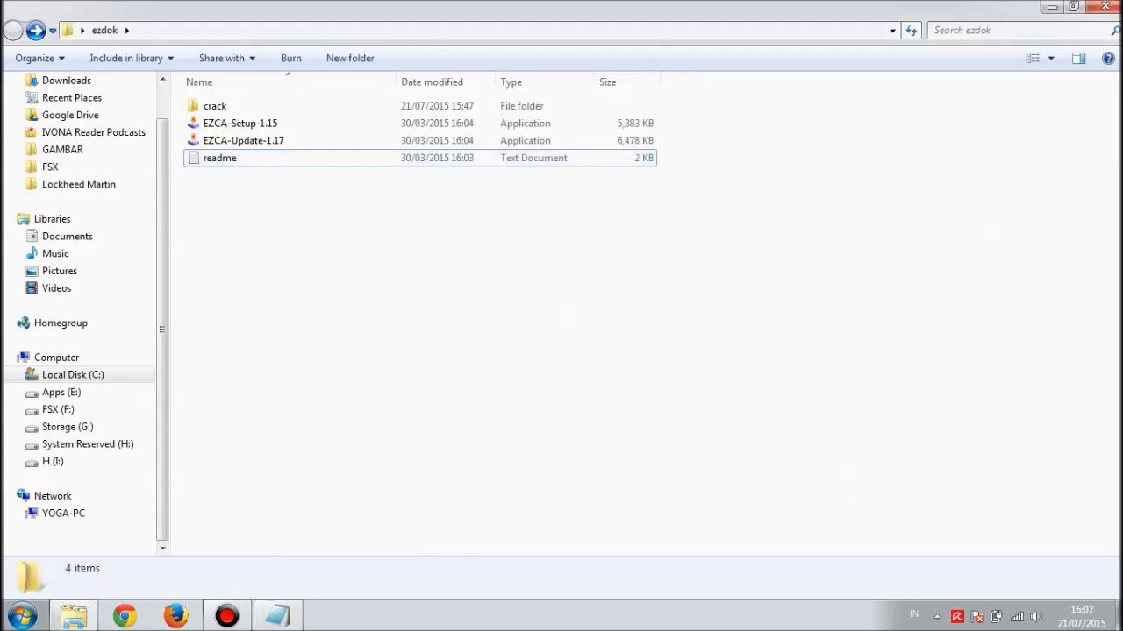
Return to the Windows folder on drive C and open its SysWOW64 subfolder.
key("super+d")
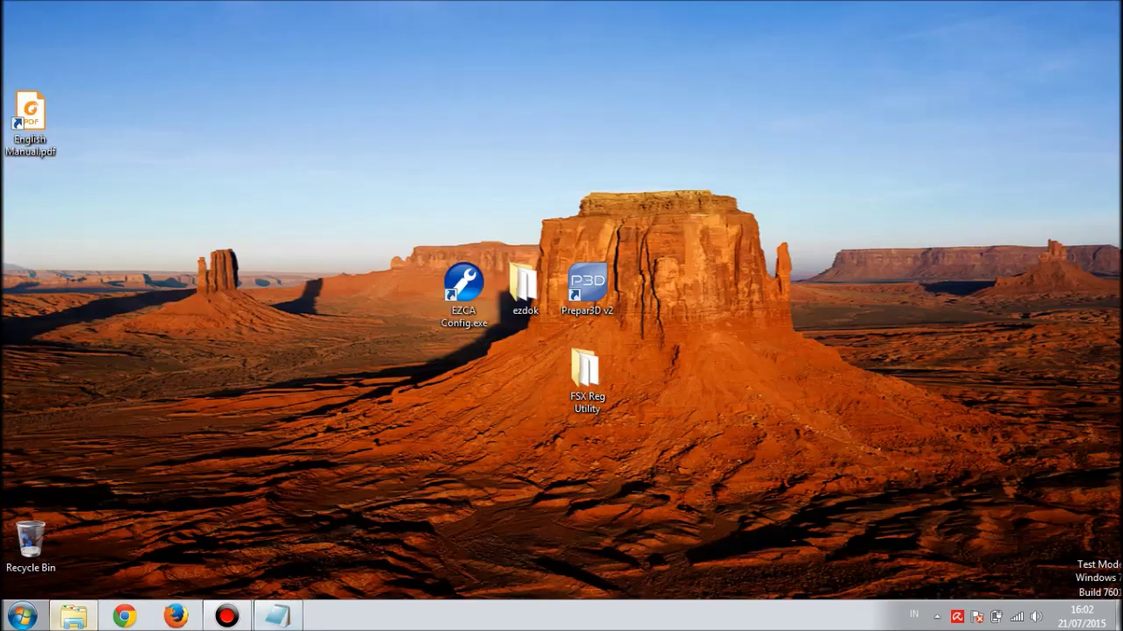
left_click(73, 617)
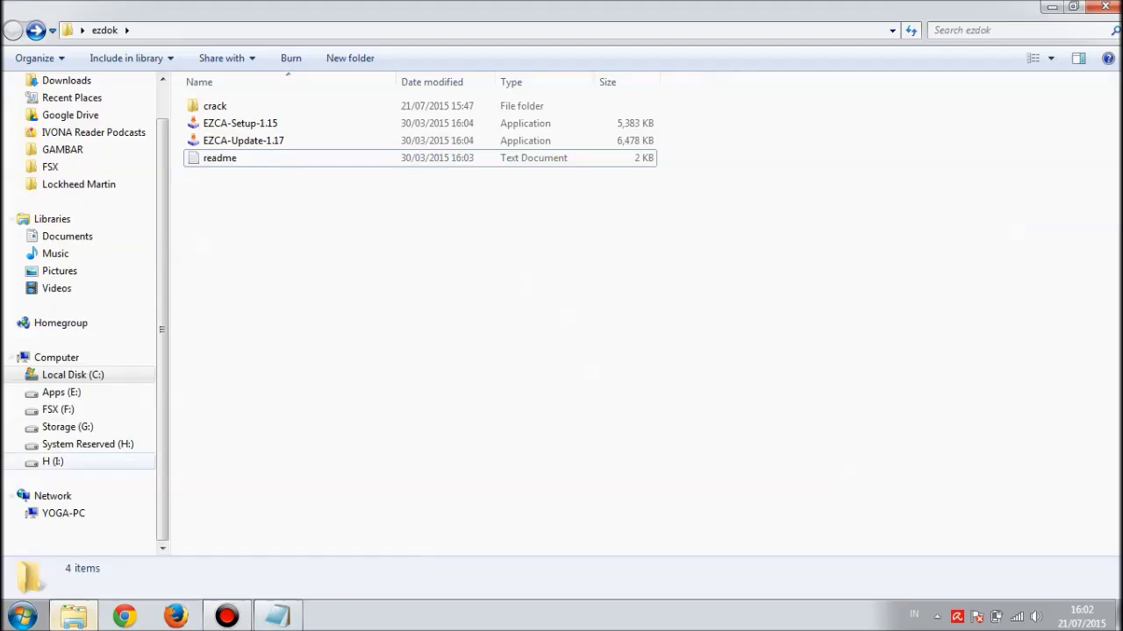
left_click(36, 30)
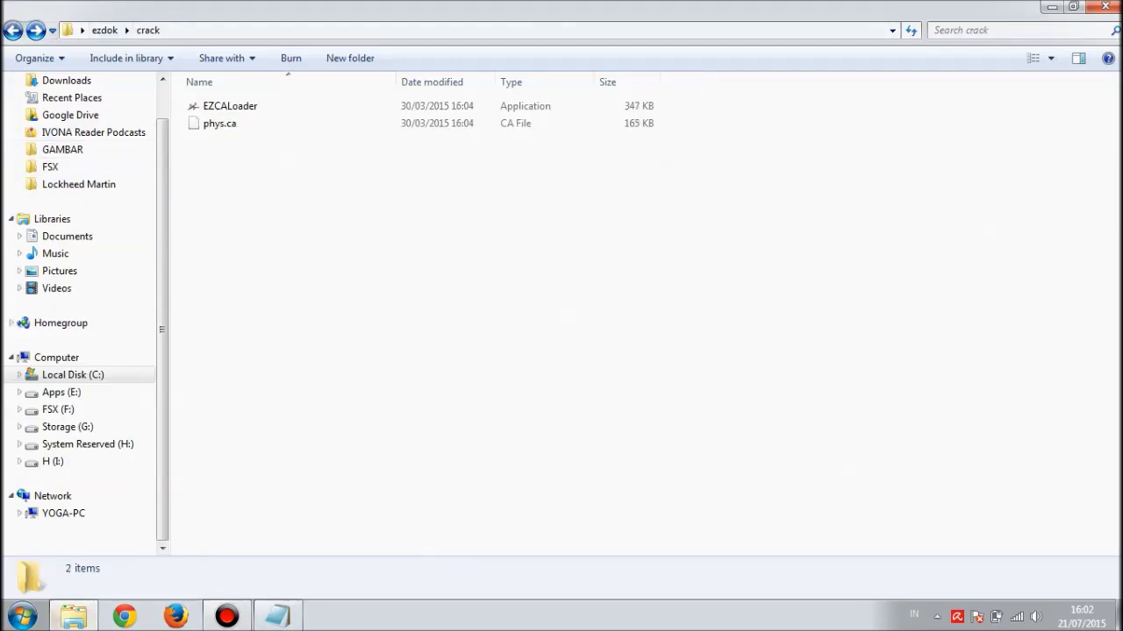
key("alt+Right")
key("alt+Right")
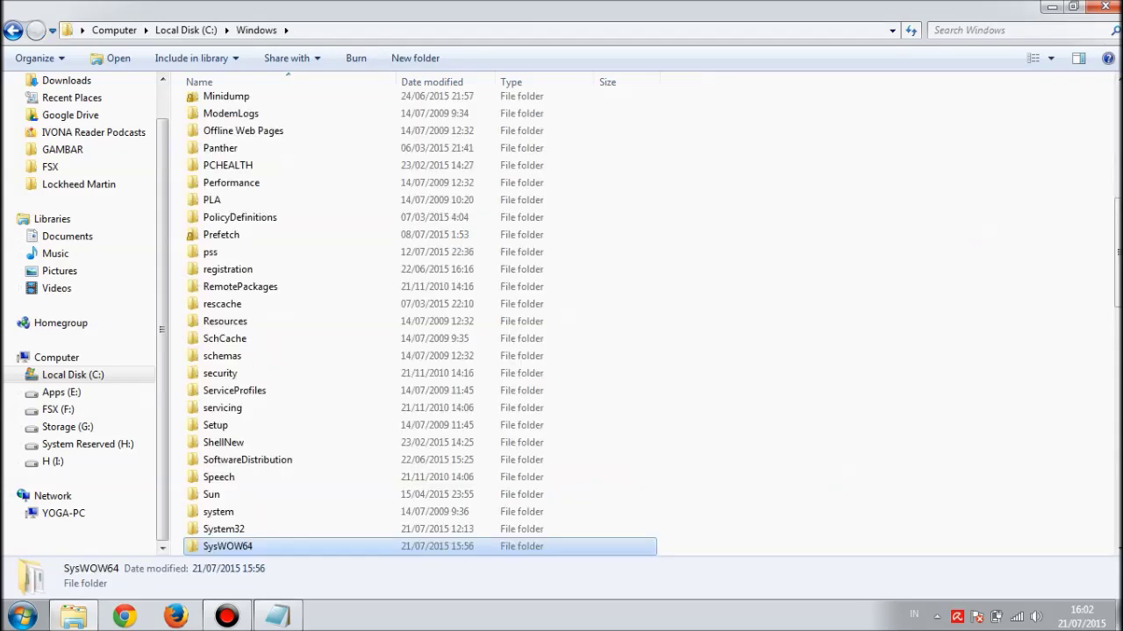
scroll(421, 316, "down", 4)
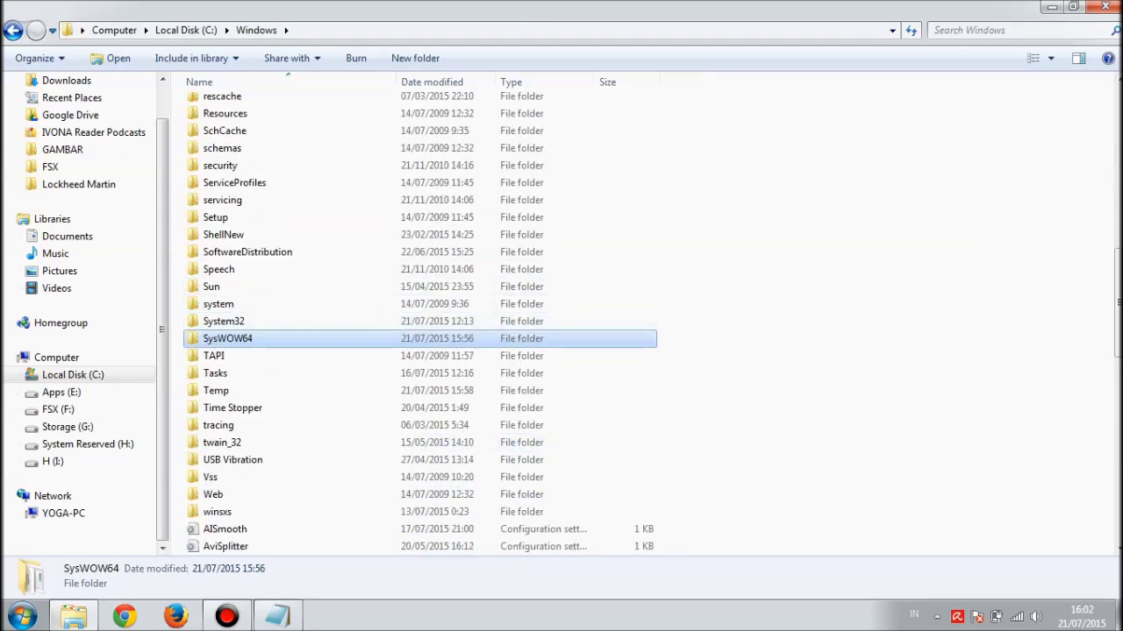
key("Return")
Paste the copied phys.ca file into the SysWOW64 folder, replacing the existing file of the same name.
scroll(365, 324, "down", 20)
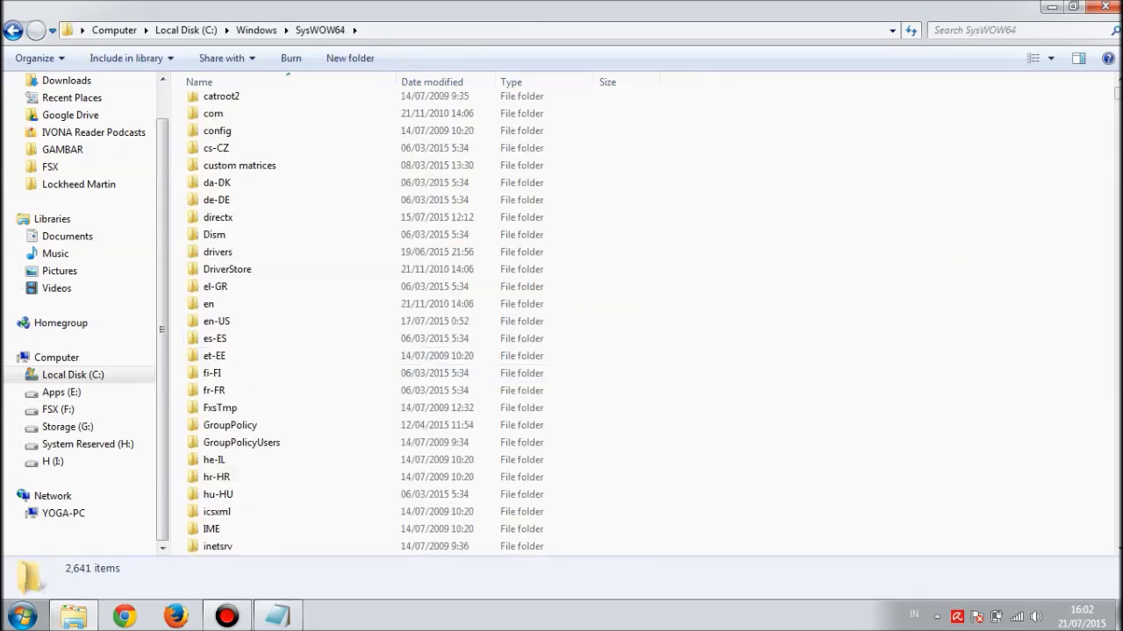
scroll(561, 316, "down", 14)
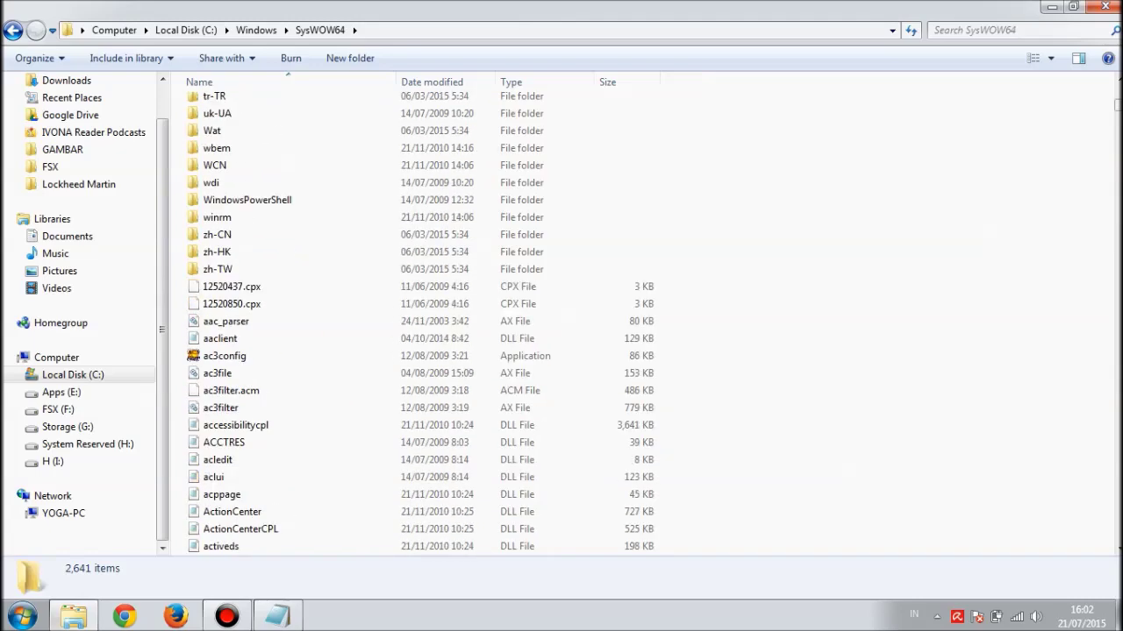
right_click(873, 235)
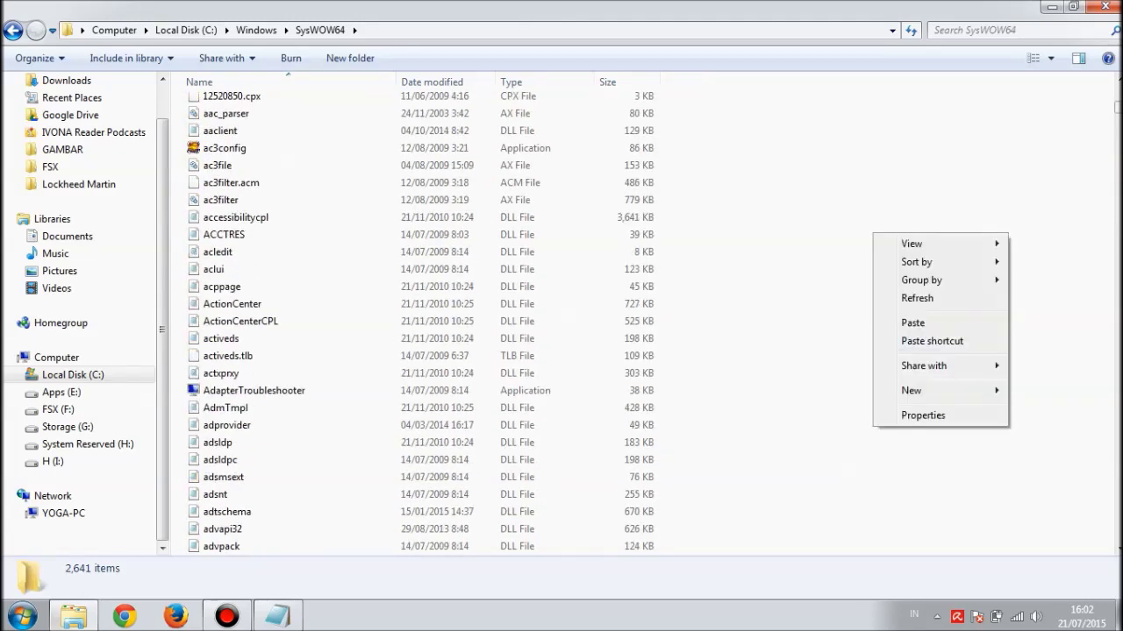
left_click(912, 323)
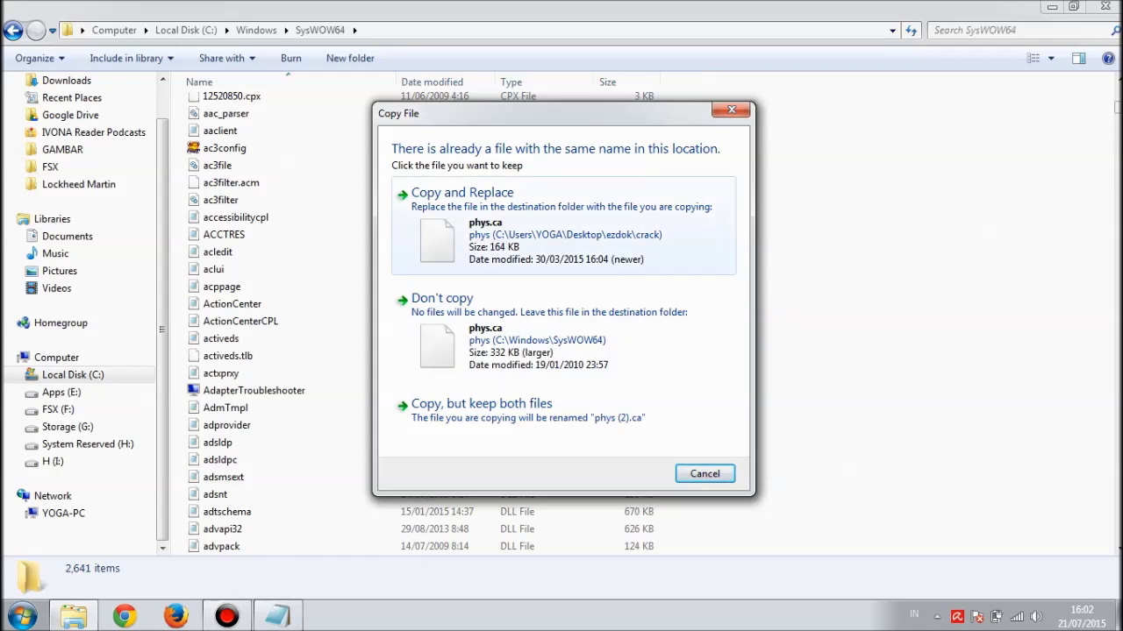
left_click(462, 192)
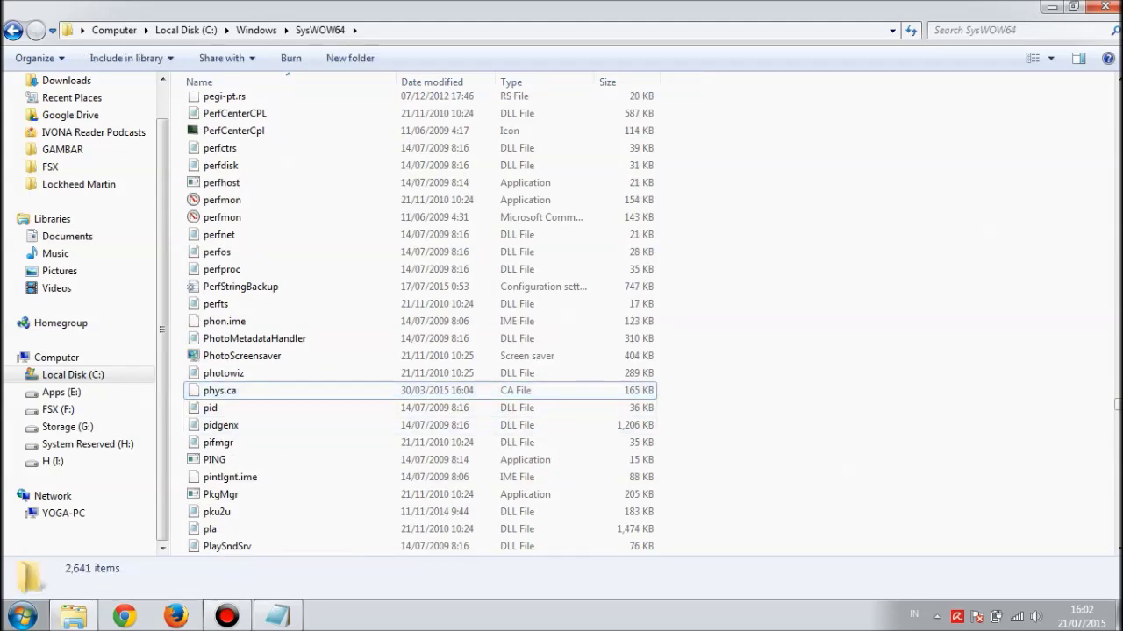
Leave SysWOW64 and open the Prepar3D v2 folder inside the favorite Lockheed Martin folder.
key("alt+Left")
key("alt+Left")
key("alt+Left")
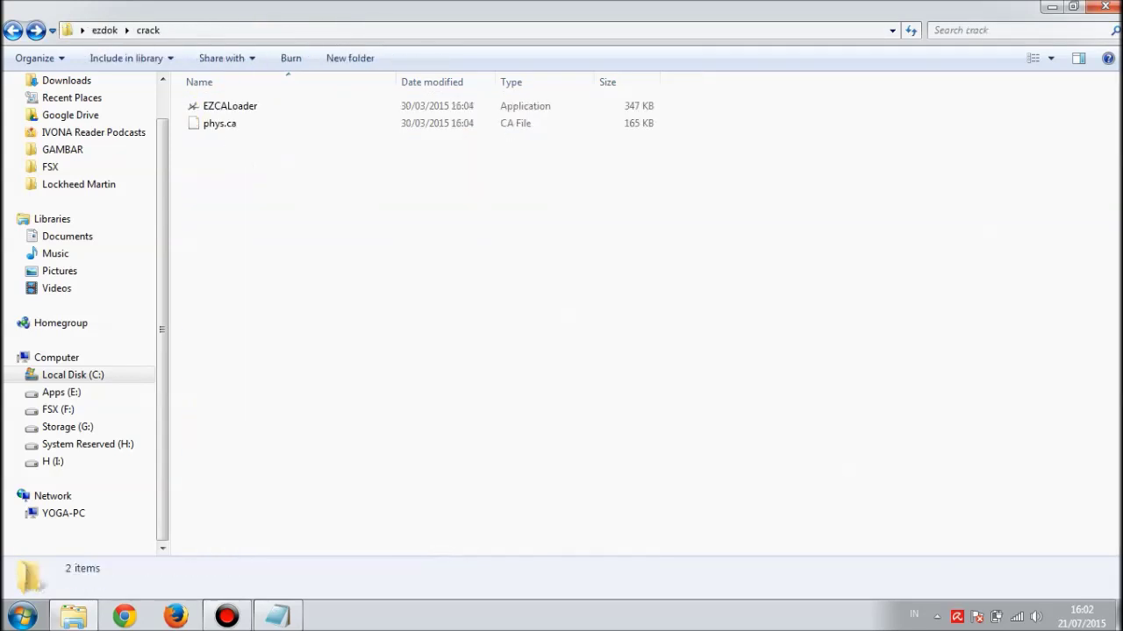
key("alt+Left")
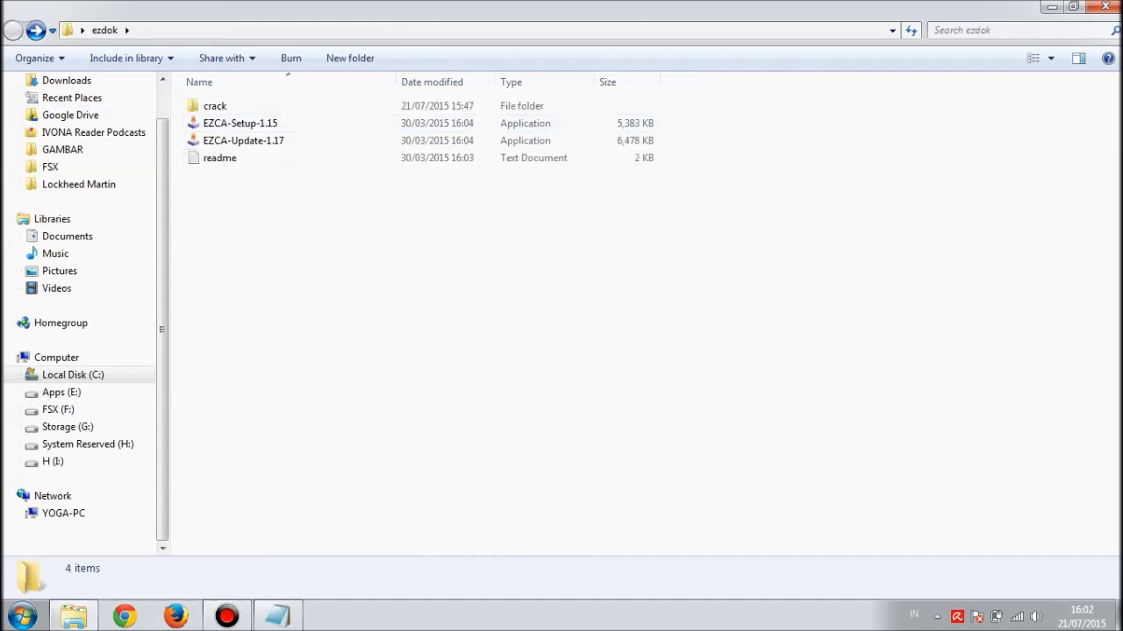
scroll(85, 316, "up", 1)
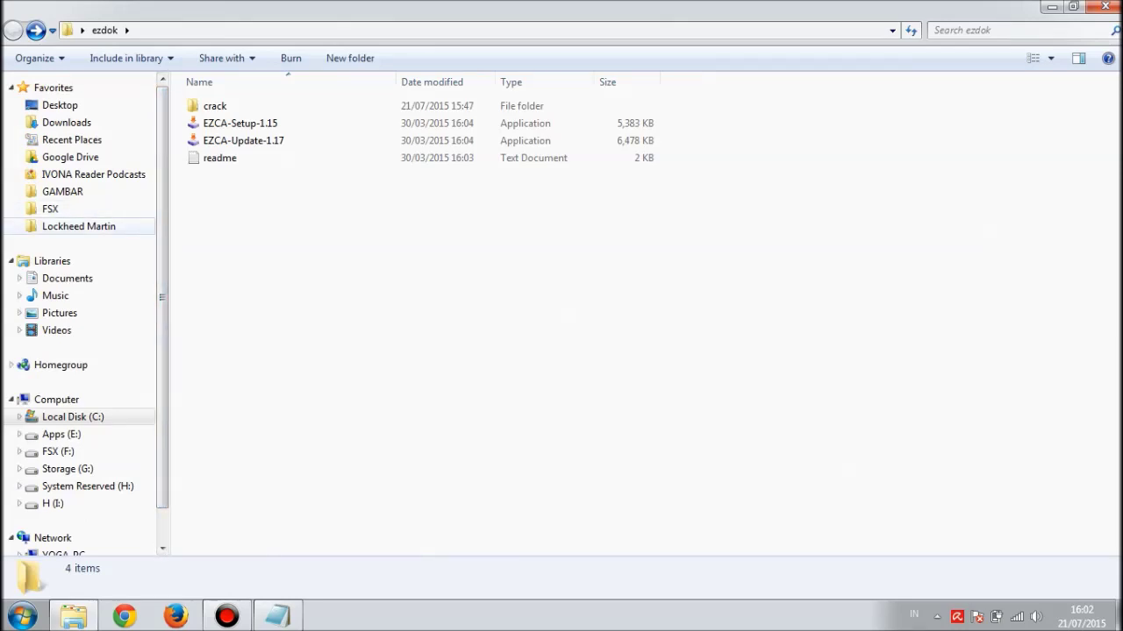
left_click(79, 226)
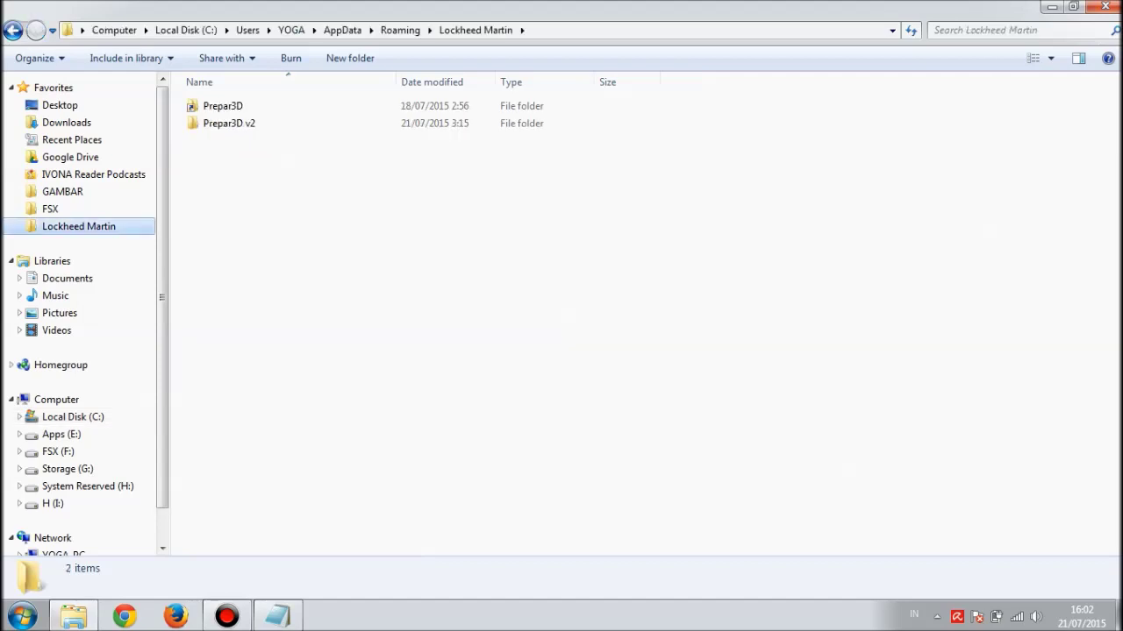
double_click(229, 122)
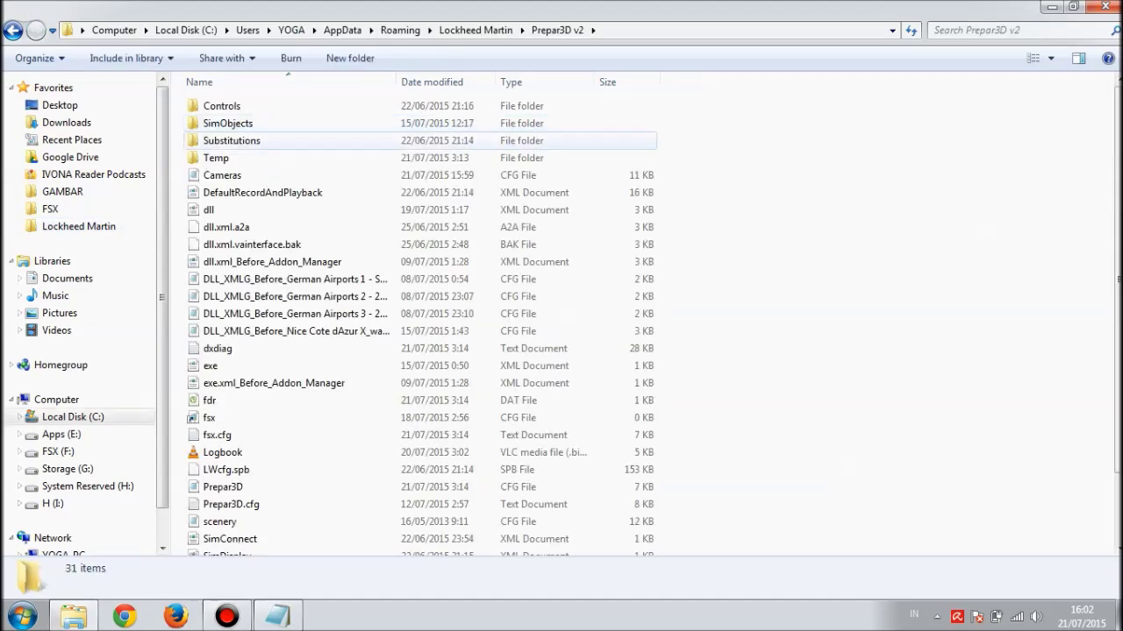
Examine the Prepar3D v2 folder's full path, highlighting the user name, AppData, Lockheed Martin and Prepar3D v2 parts in turn.
left_click(737, 29)
left_click(369, 31)
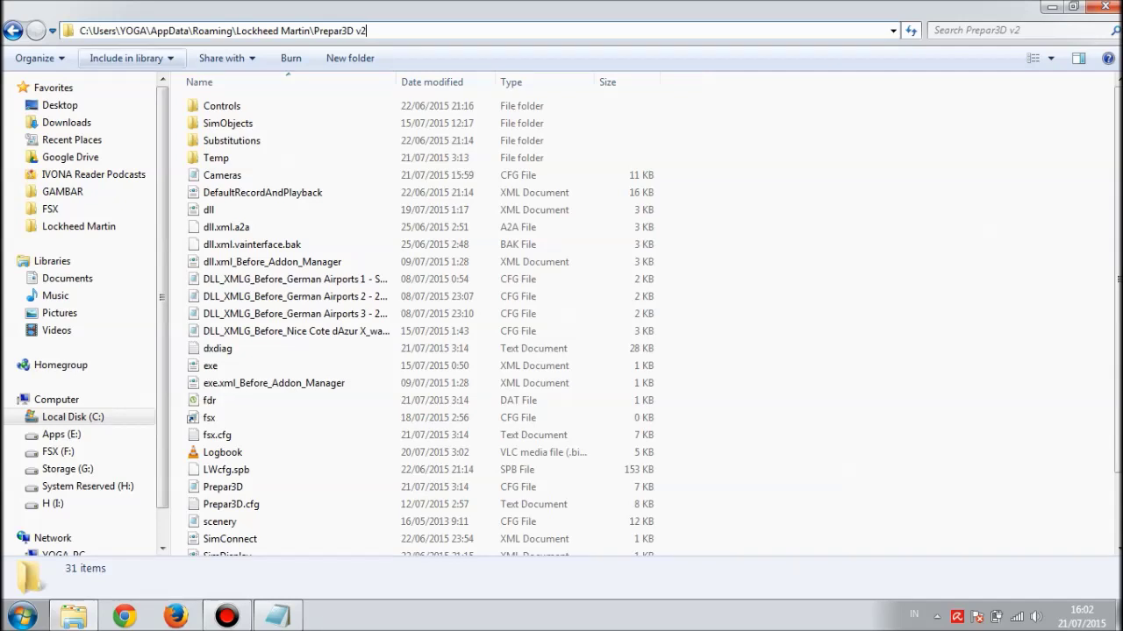
left_click_drag(123, 31, 147, 30)
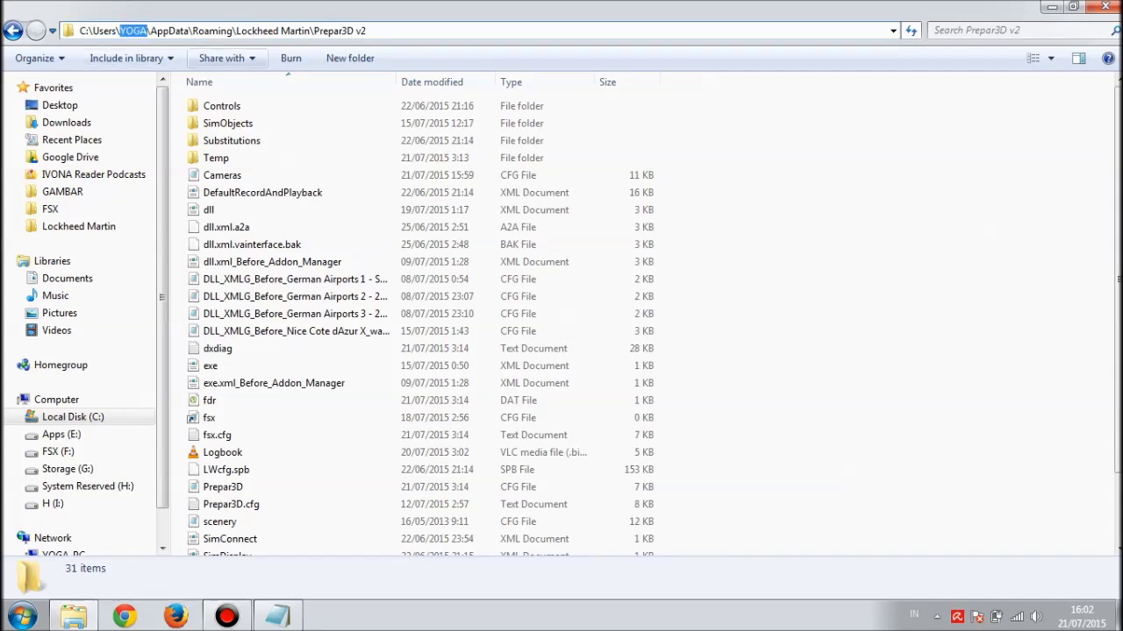
left_click(151, 31)
left_click_drag(150, 31, 310, 30)
left_click(192, 31)
left_click(237, 30)
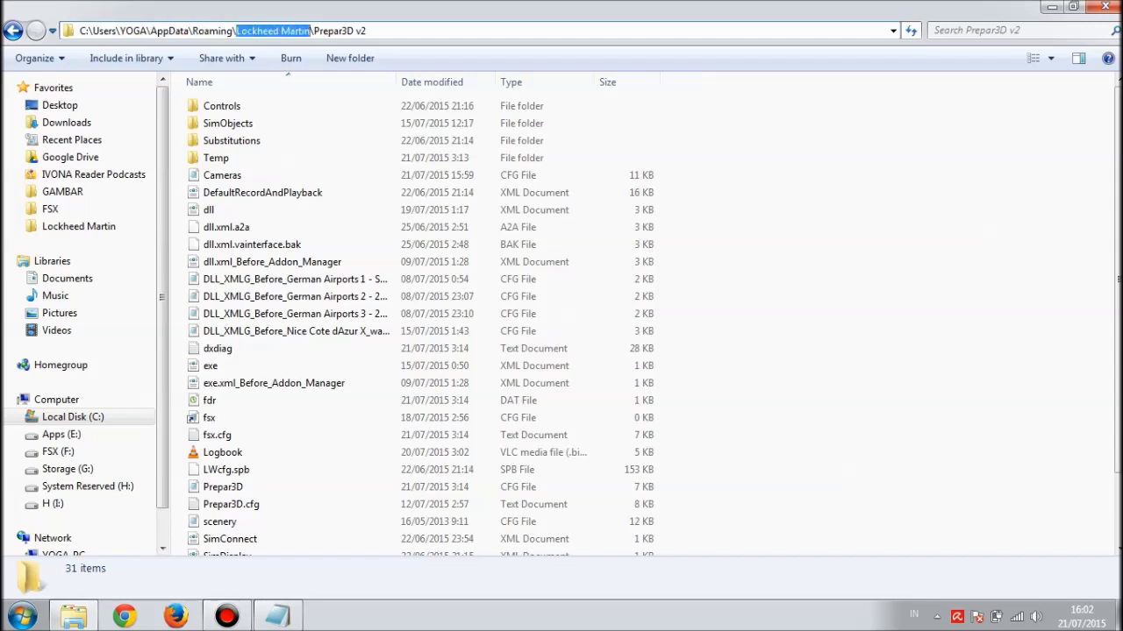
left_click(313, 31)
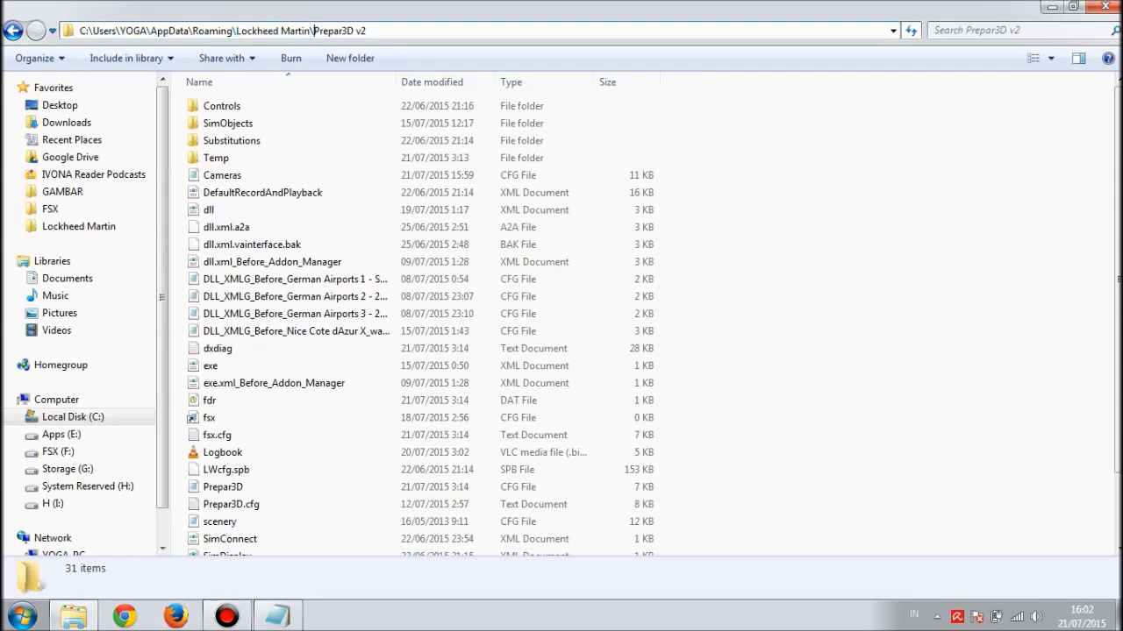
left_click_drag(314, 30, 367, 31)
left_click(367, 31)
key("Return")
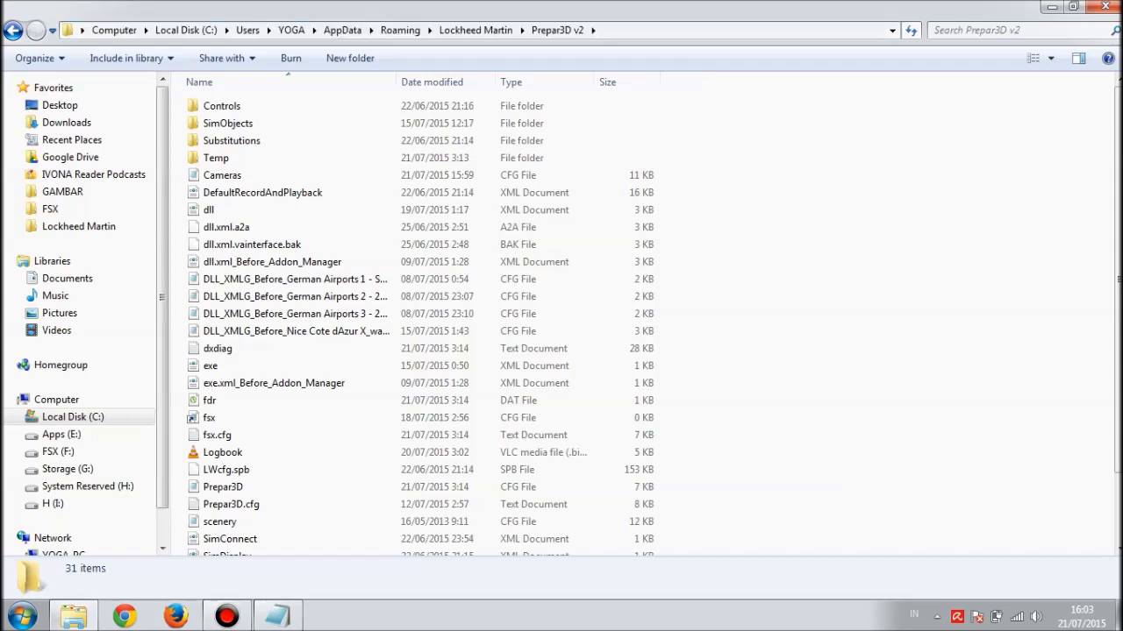
scroll(421, 316, "down", 1)
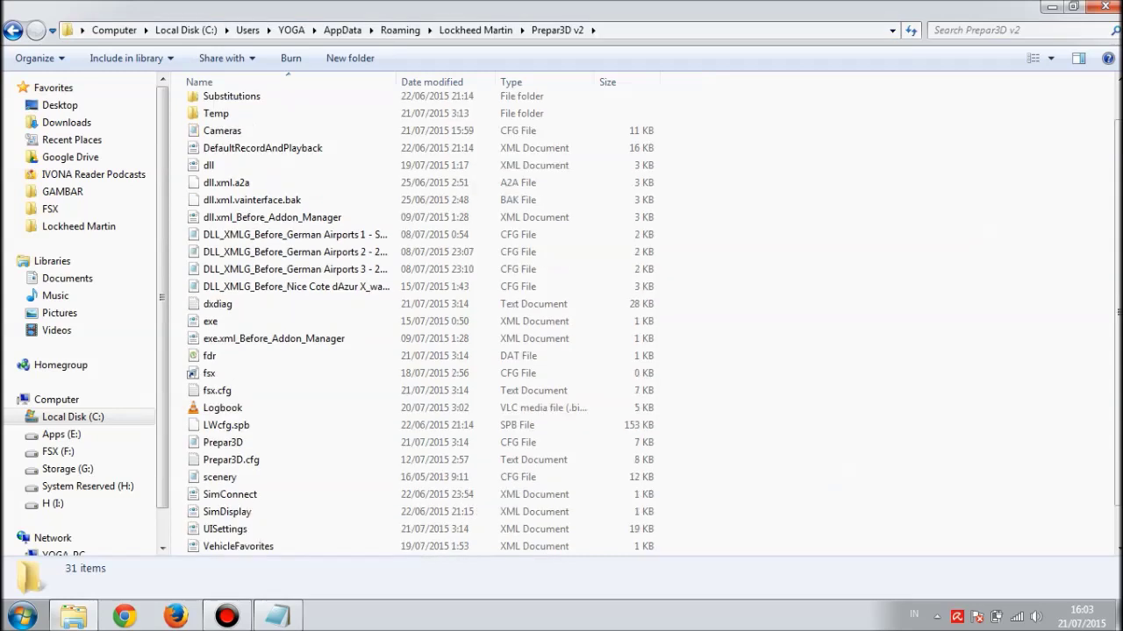
left_click(218, 321)
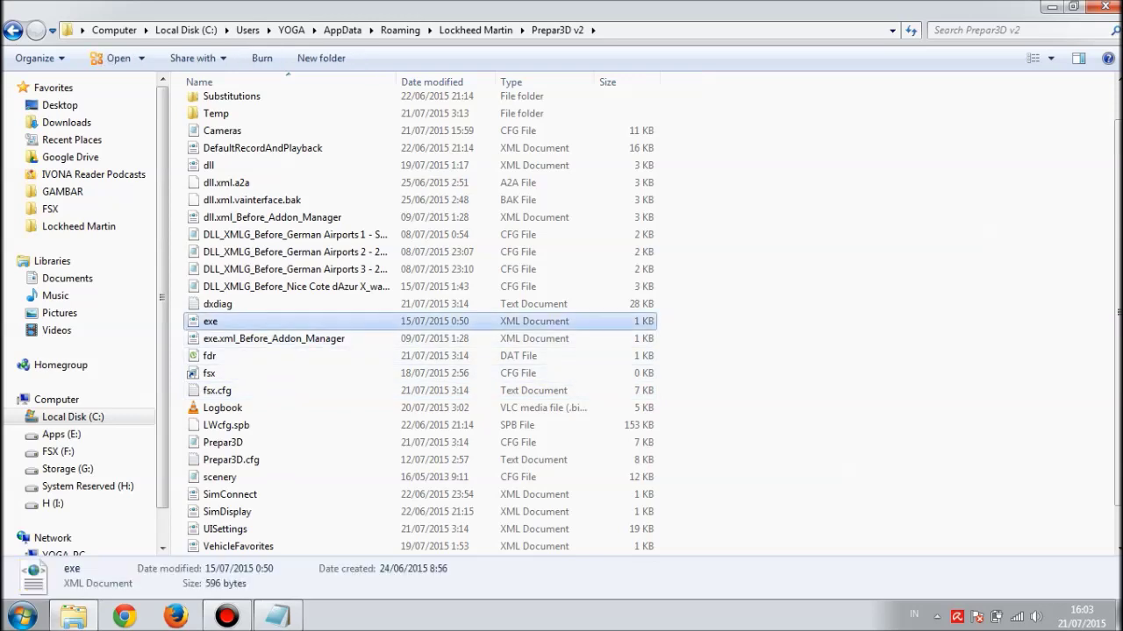
right_click(217, 321)
left_click(473, 304)
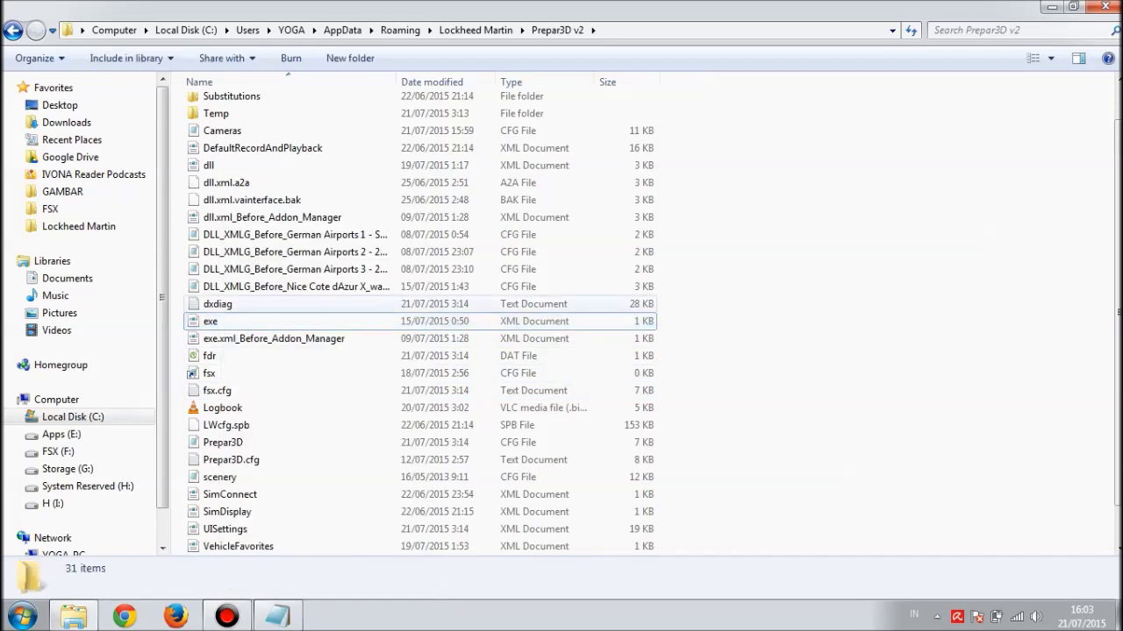
left_click(210, 321)
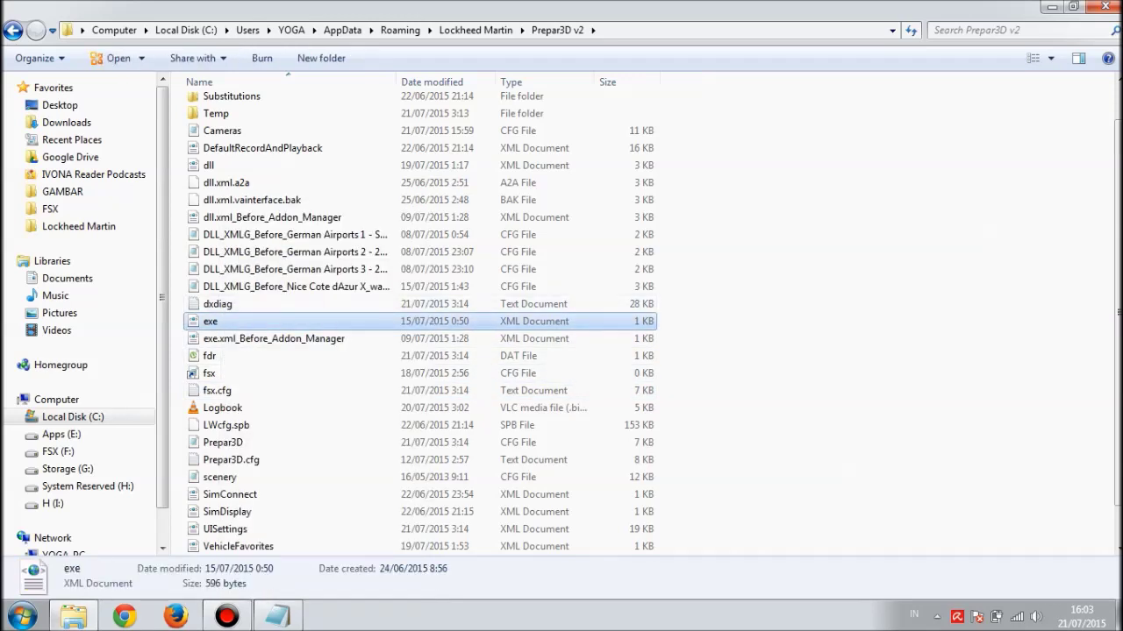
right_click(211, 321)
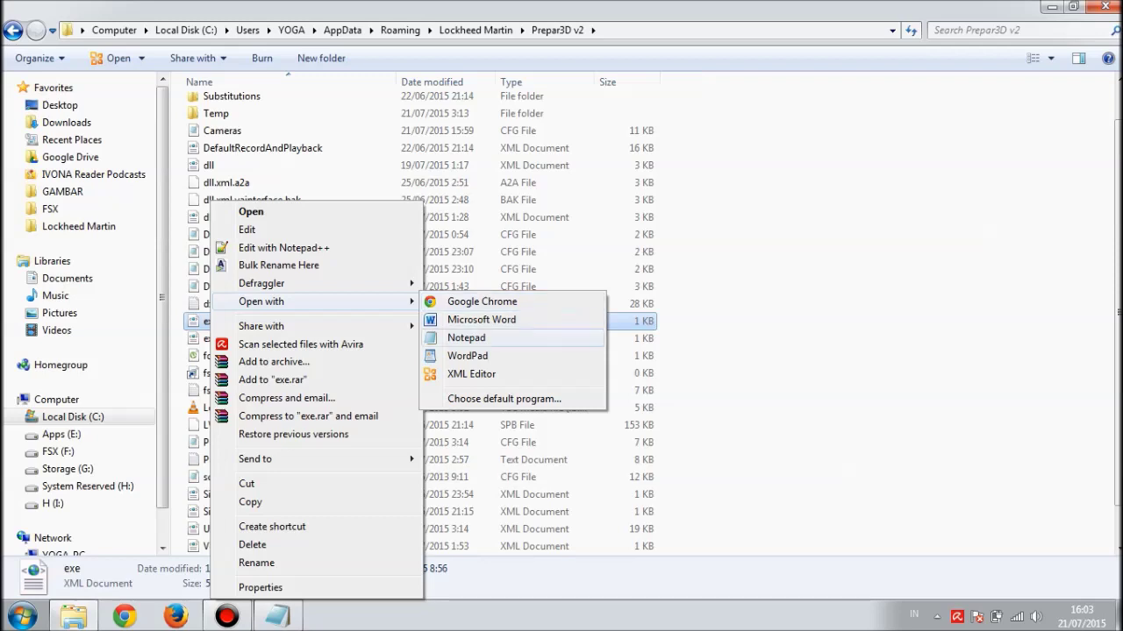
left_click(745, 338)
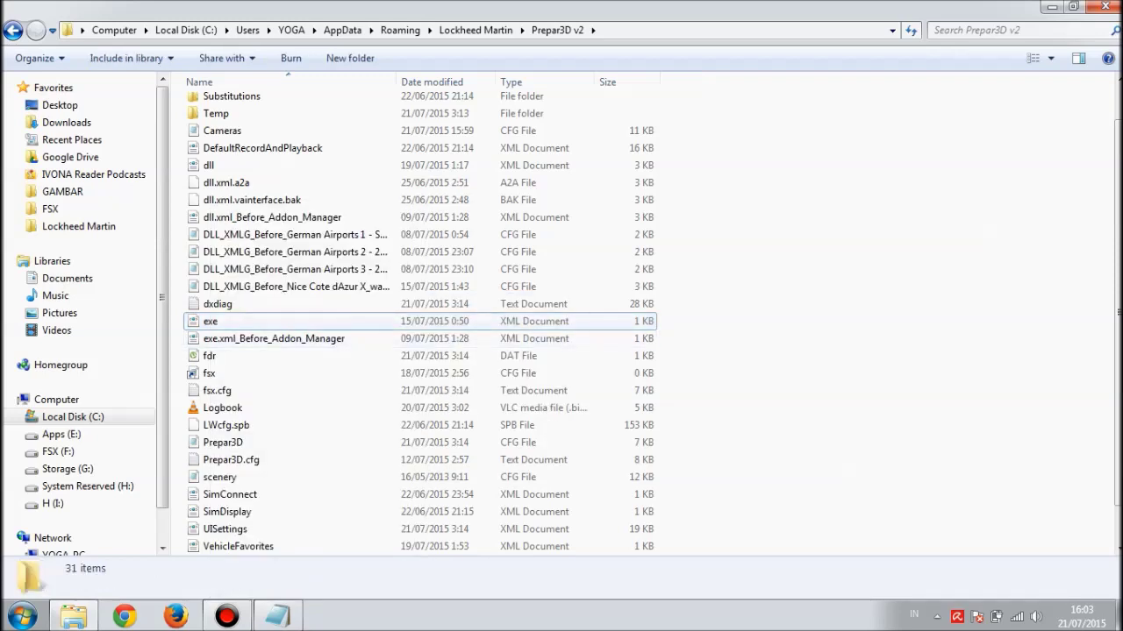
Open the exe XML document from the Prepar3D v2 folder for editing in Notepad.
left_click(211, 321)
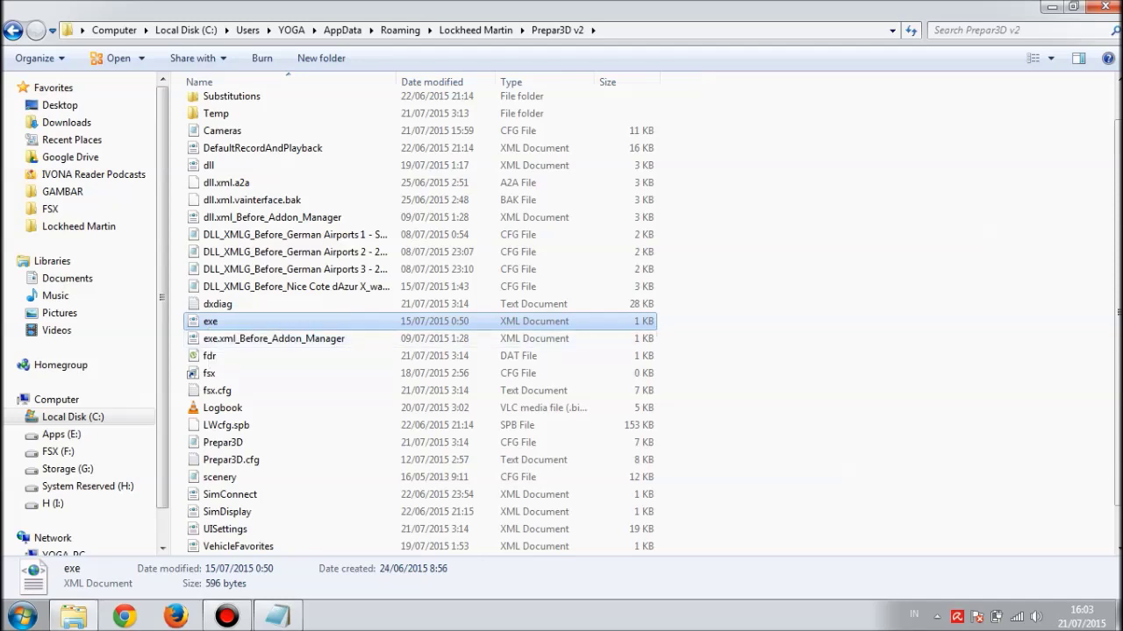
right_click(235, 321)
key("Up")
key("Up")
key("Up")
key("Up")
key("Up")
key("Up")
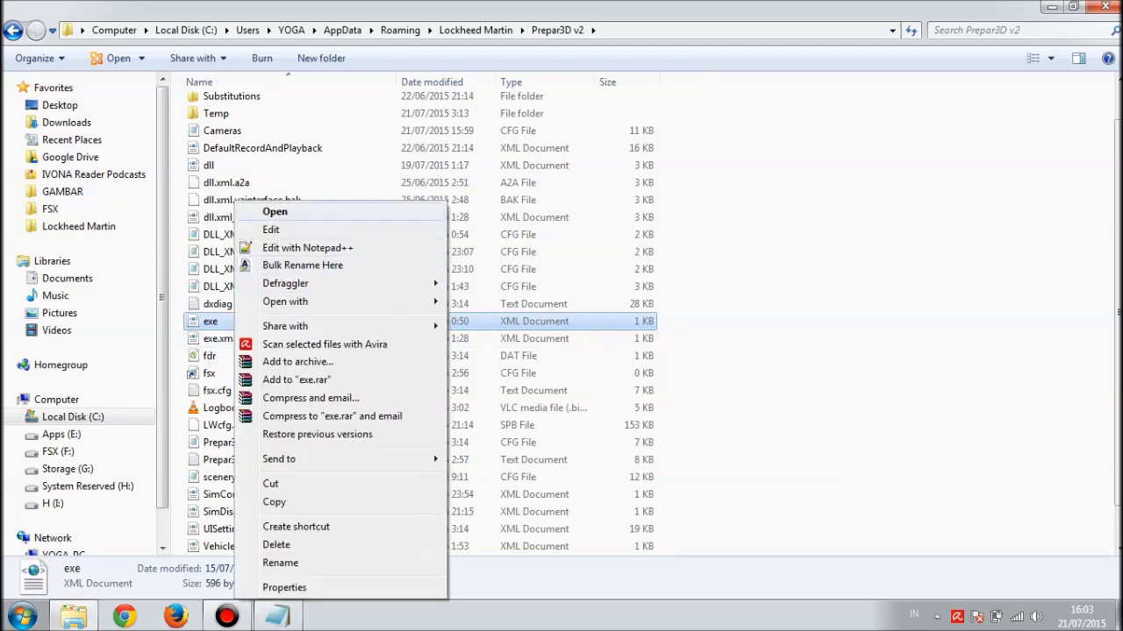
key("Down")
left_click(271, 229)
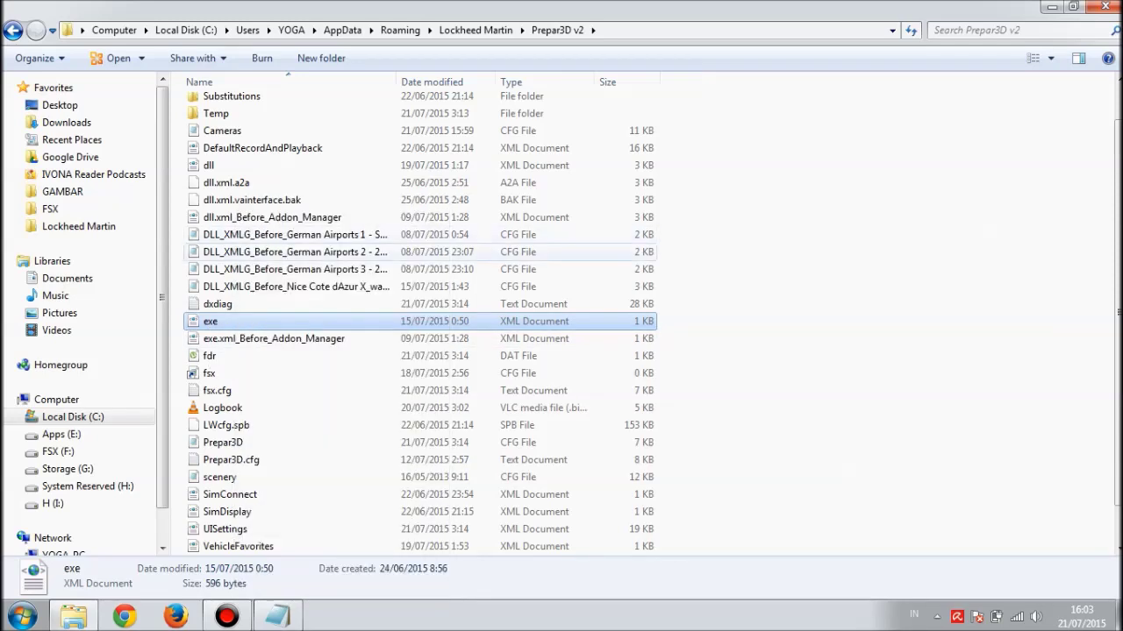
left_click(503, 353)
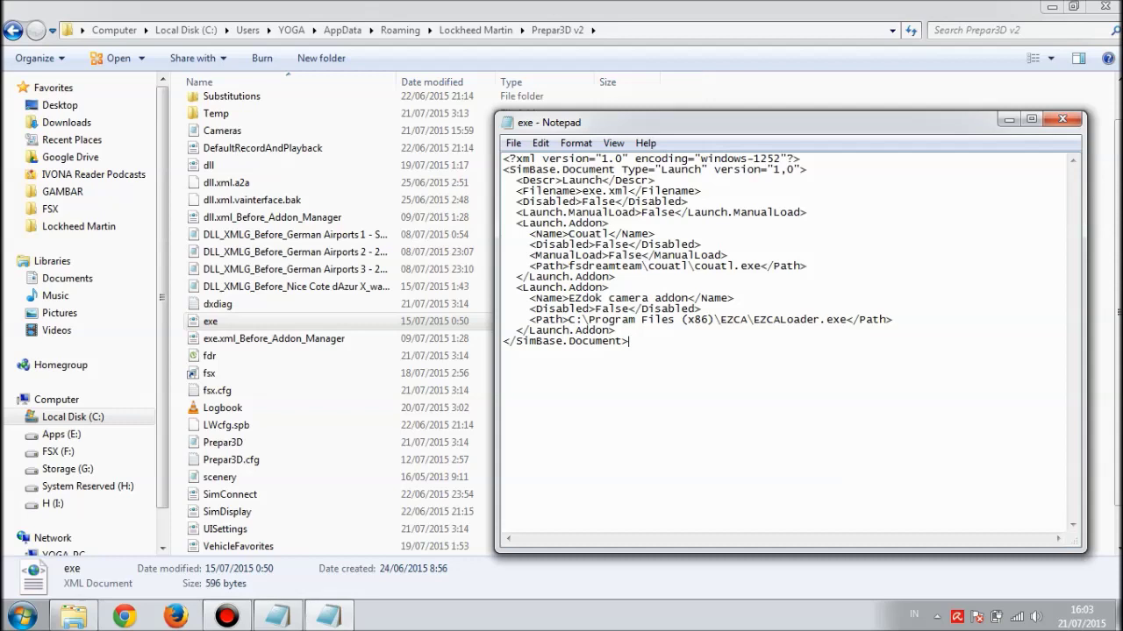
Examine the EZdok camera addon's Launch.Addon block, highlighting the whole entry and the loader file name in its path.
left_click_drag(516, 288, 615, 330)
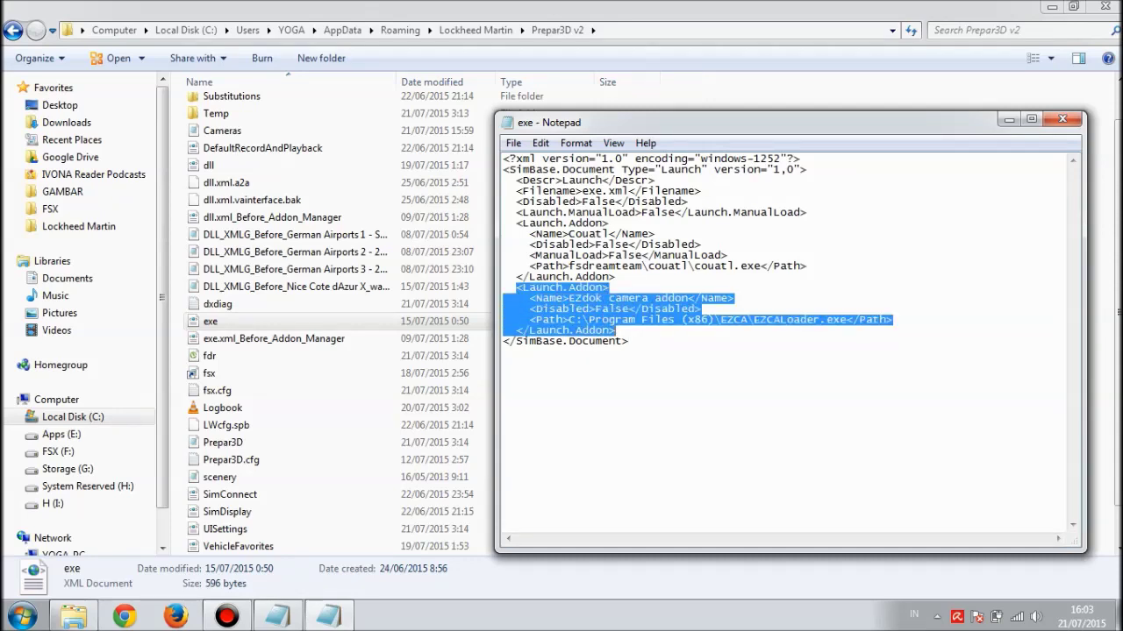
left_click(616, 330)
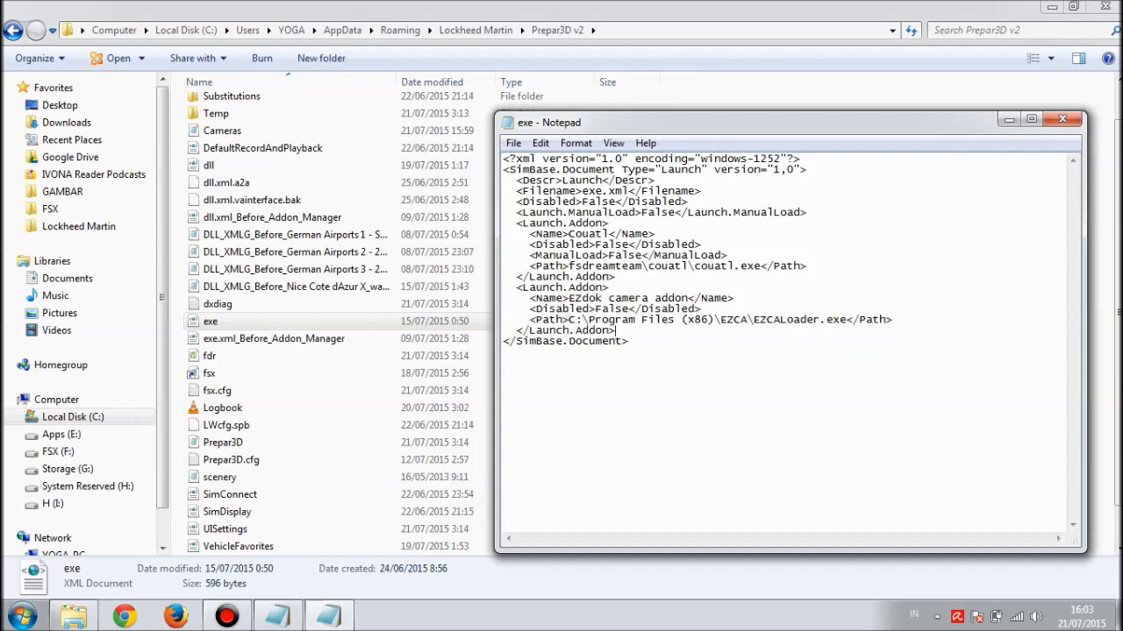
left_click_drag(780, 320, 806, 319)
left_click(806, 319)
left_click(616, 329)
Re-enter Loader in the EZdok camera addon's path so the file name reads EZCALoader.exe, and save and close the exe document.
left_click_drag(780, 321, 820, 320)
key("Delete")
left_click(615, 330)
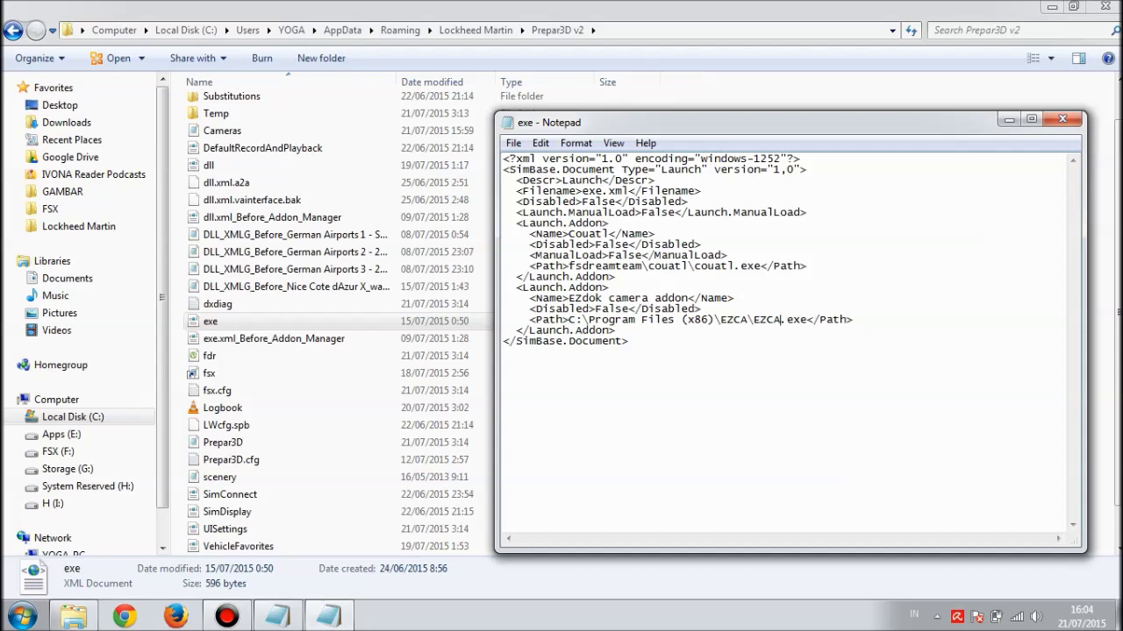
type("Loader")
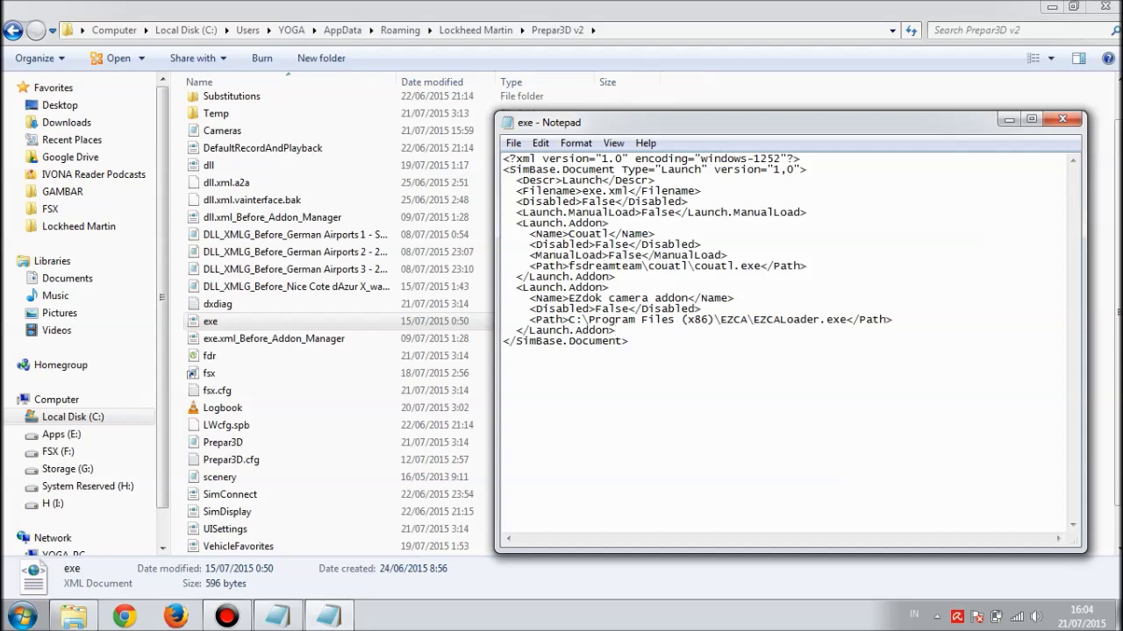
left_click(513, 143)
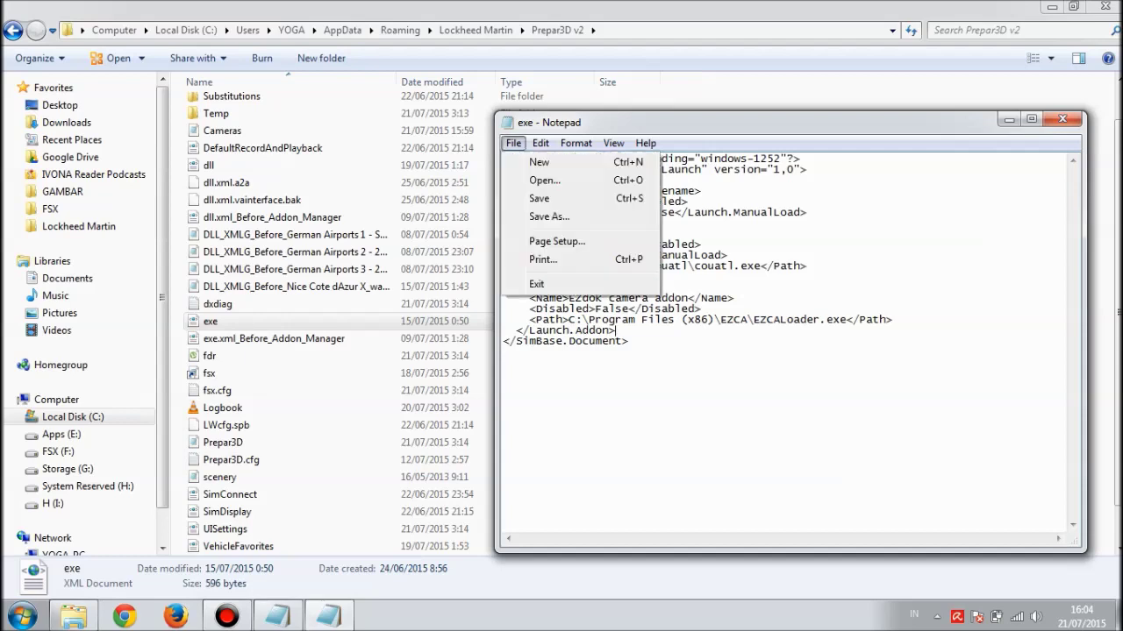
left_click(538, 199)
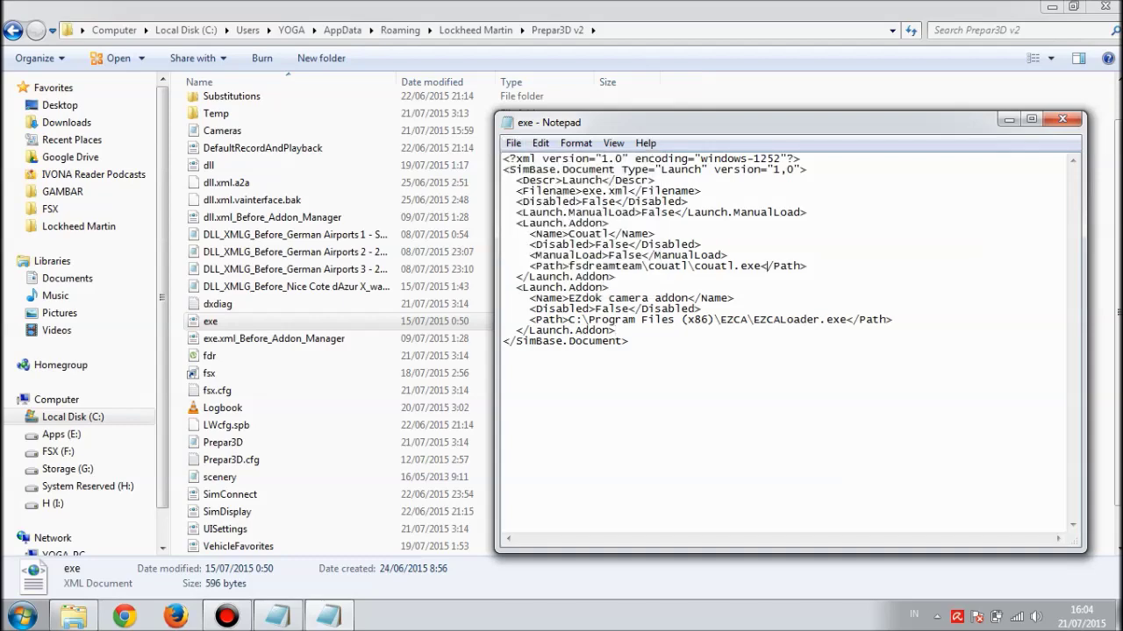
left_click(1062, 118)
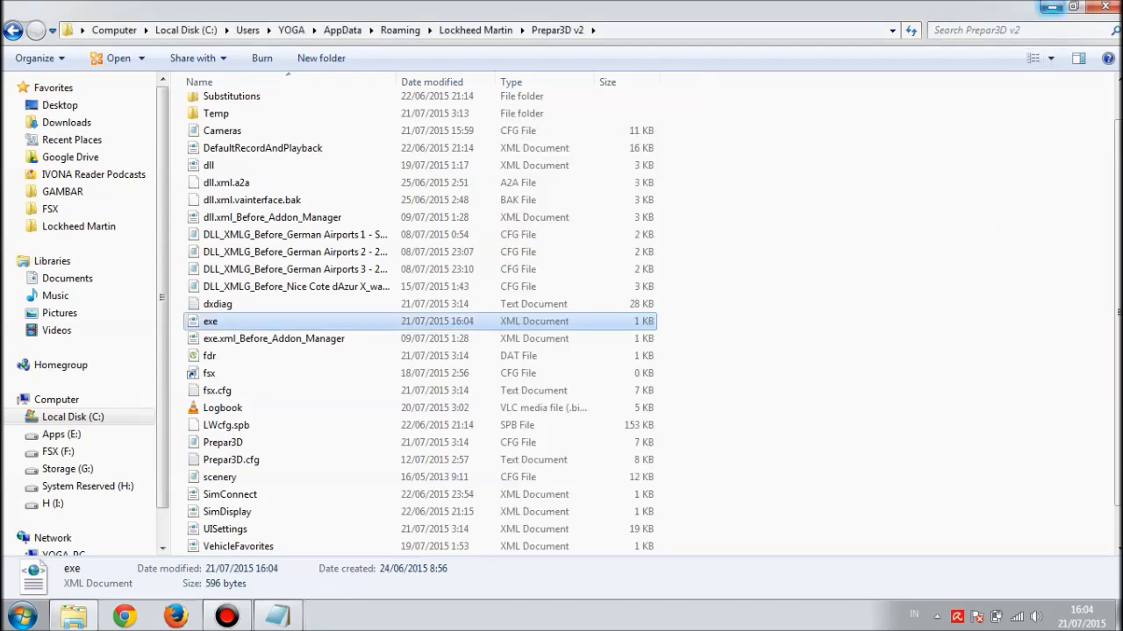
Open the Prepar3D folder on the FSX (F:) drive and check its full path.
left_click(789, 321)
scroll(419, 321, "down", 1)
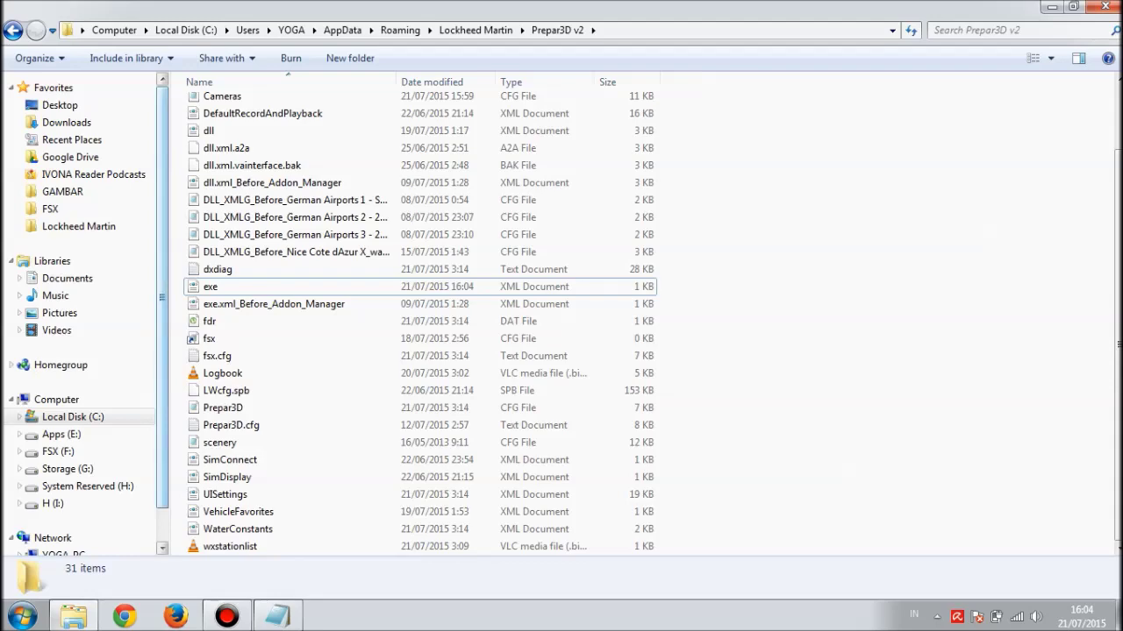
left_click_drag(161, 386, 161, 418)
left_click(71, 410)
double_click(229, 122)
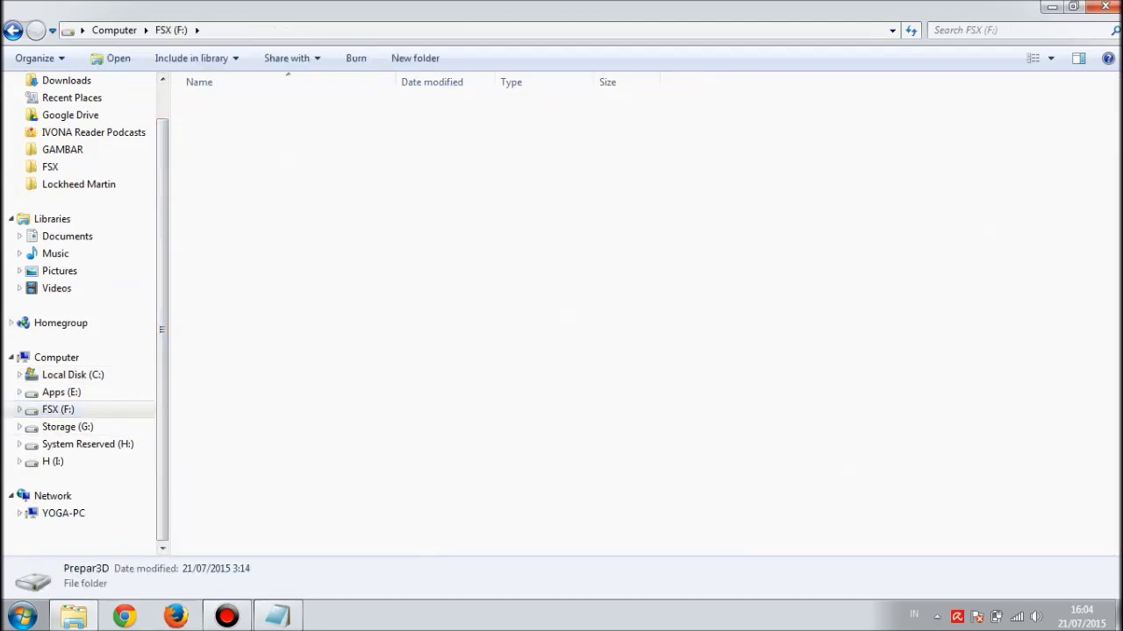
scroll(421, 316, "down", 7)
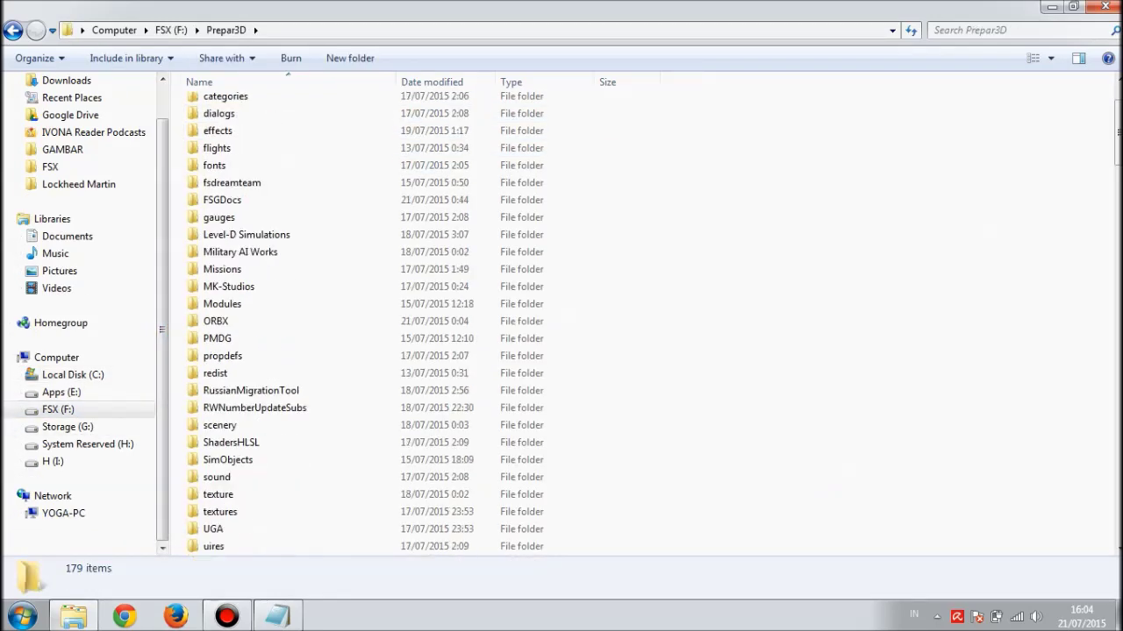
scroll(421, 316, "down", 5)
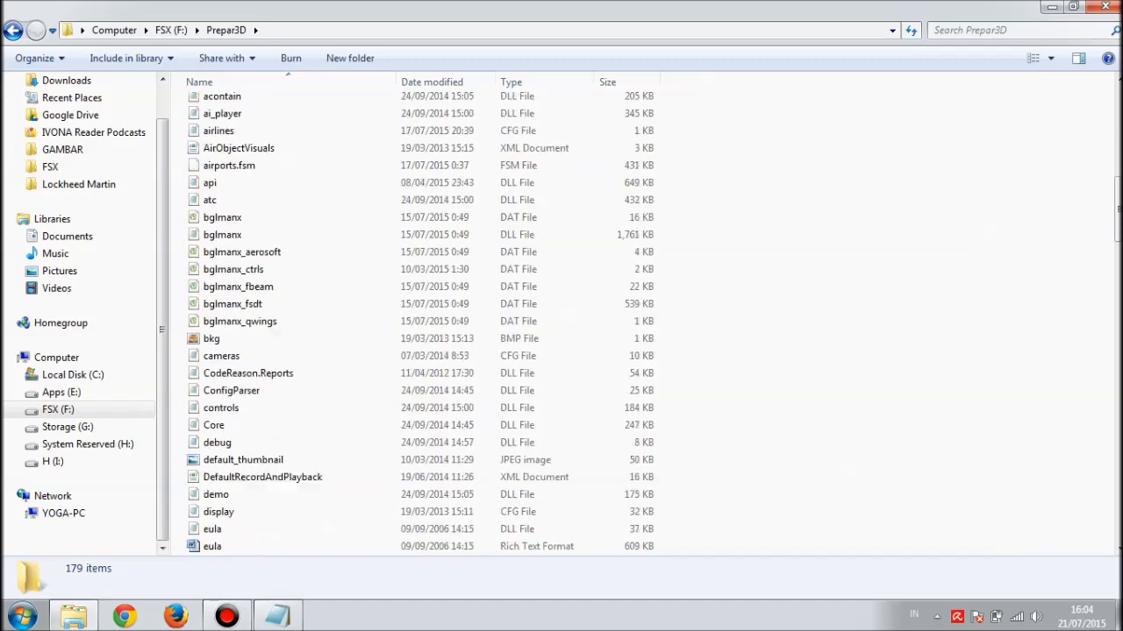
scroll(421, 316, "up", 10)
left_click(57, 409)
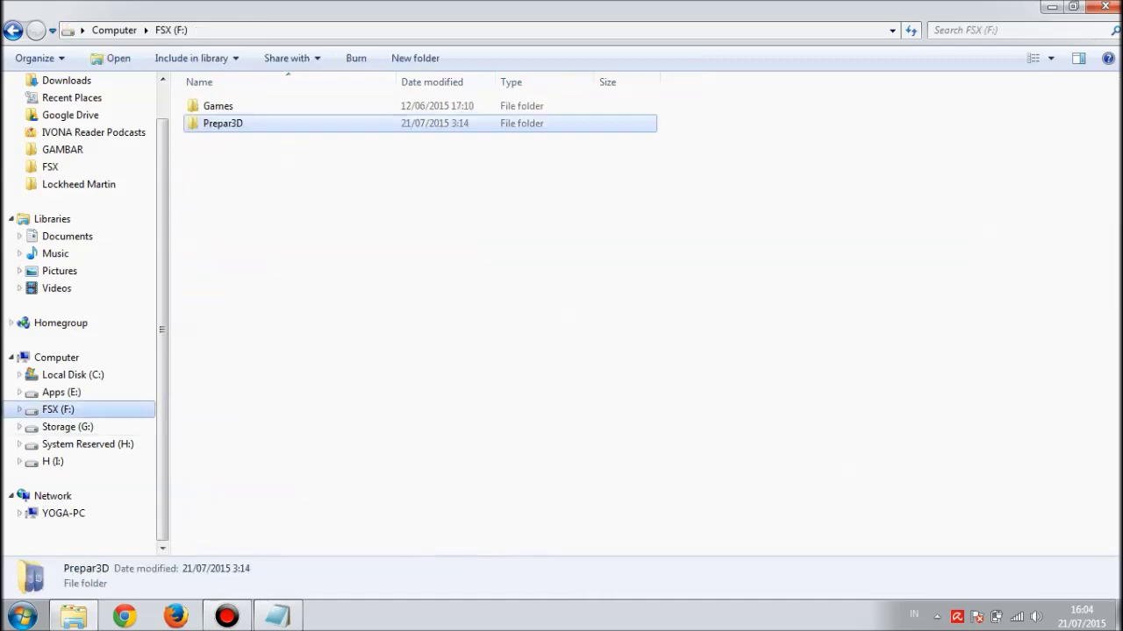
double_click(226, 120)
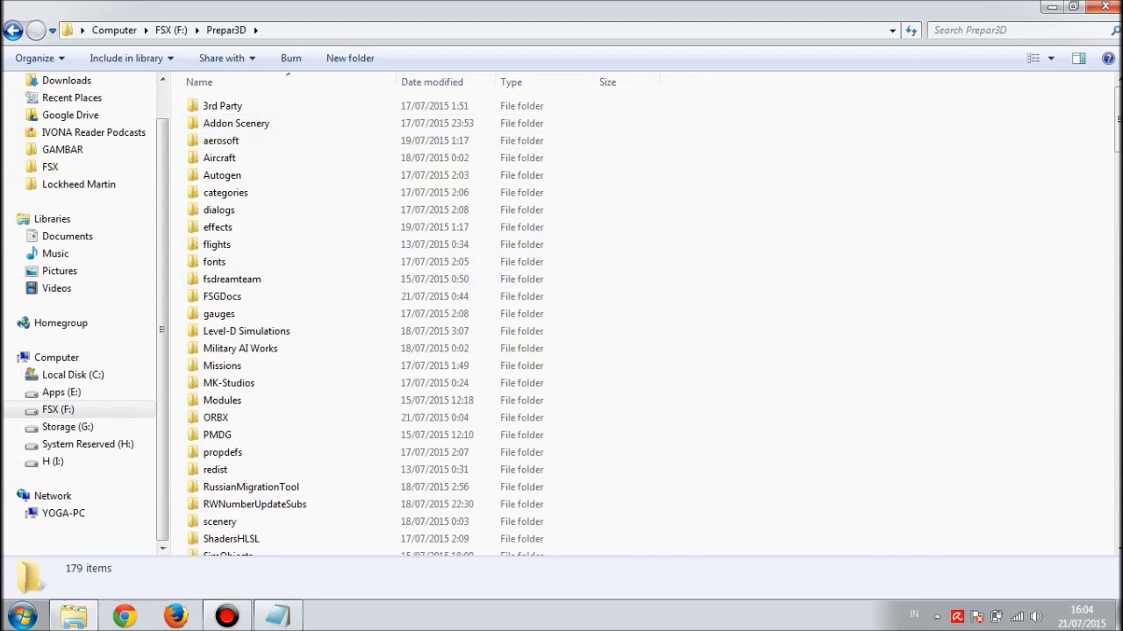
left_click(289, 30)
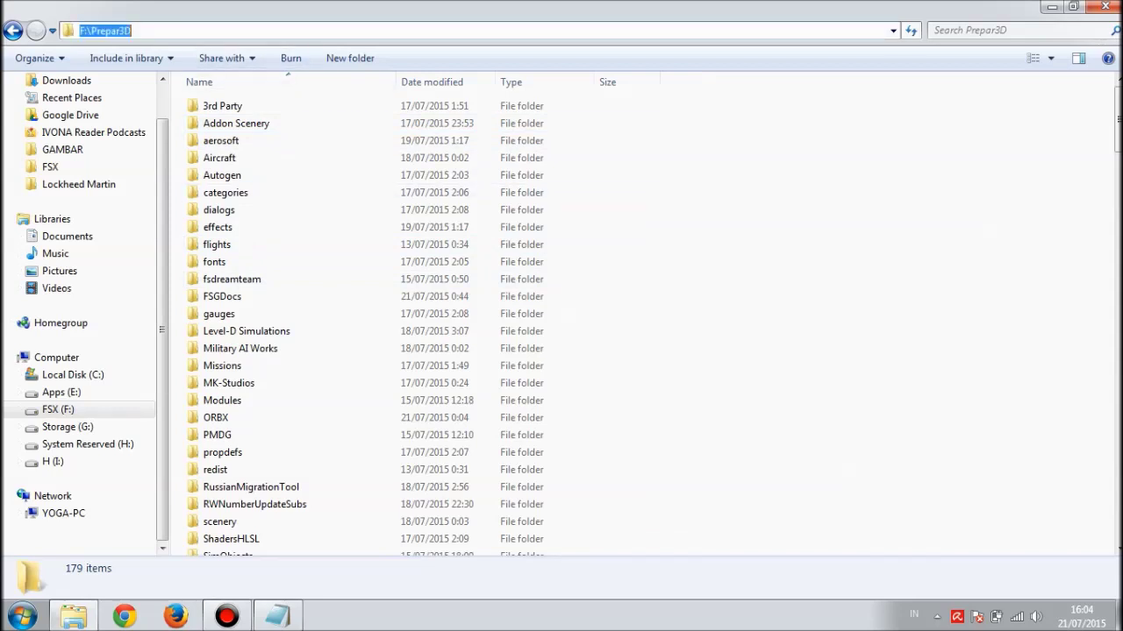
key("Escape")
Make a copy of the prepar3d application within the same Prepar3D folder.
scroll(562, 321, "down", 8)
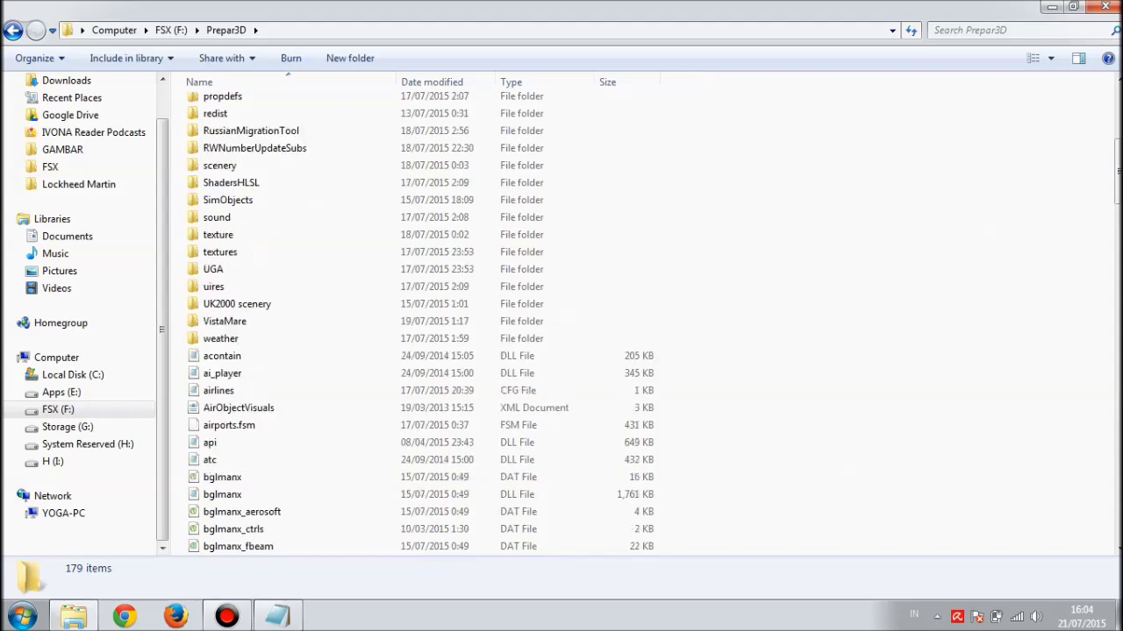
scroll(416, 321, "down", 14)
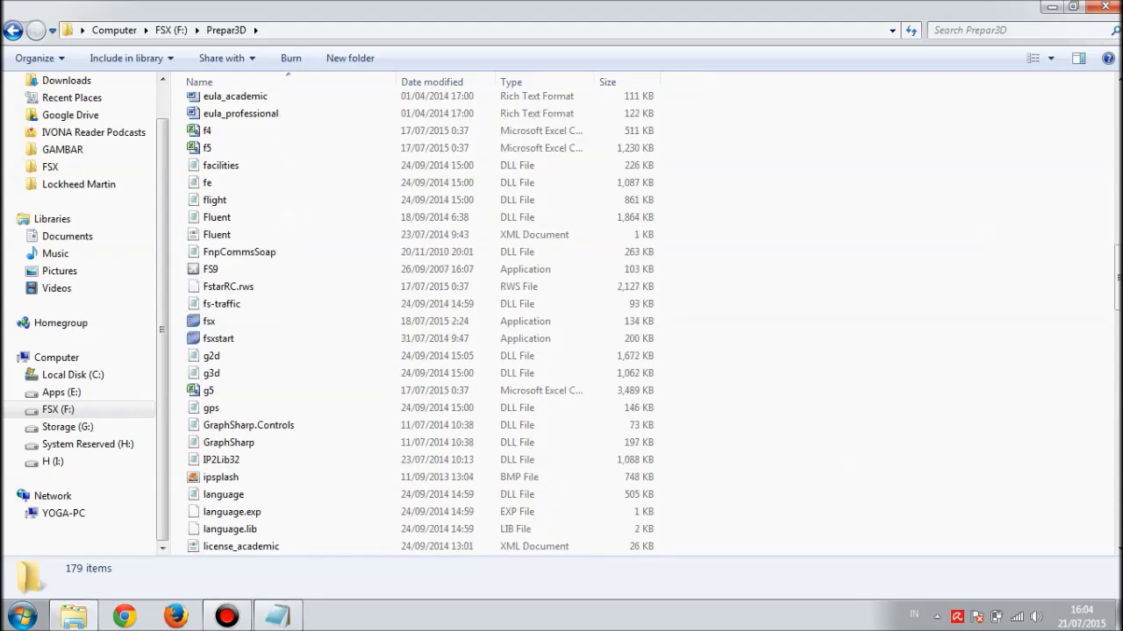
scroll(254, 321, "down", 10)
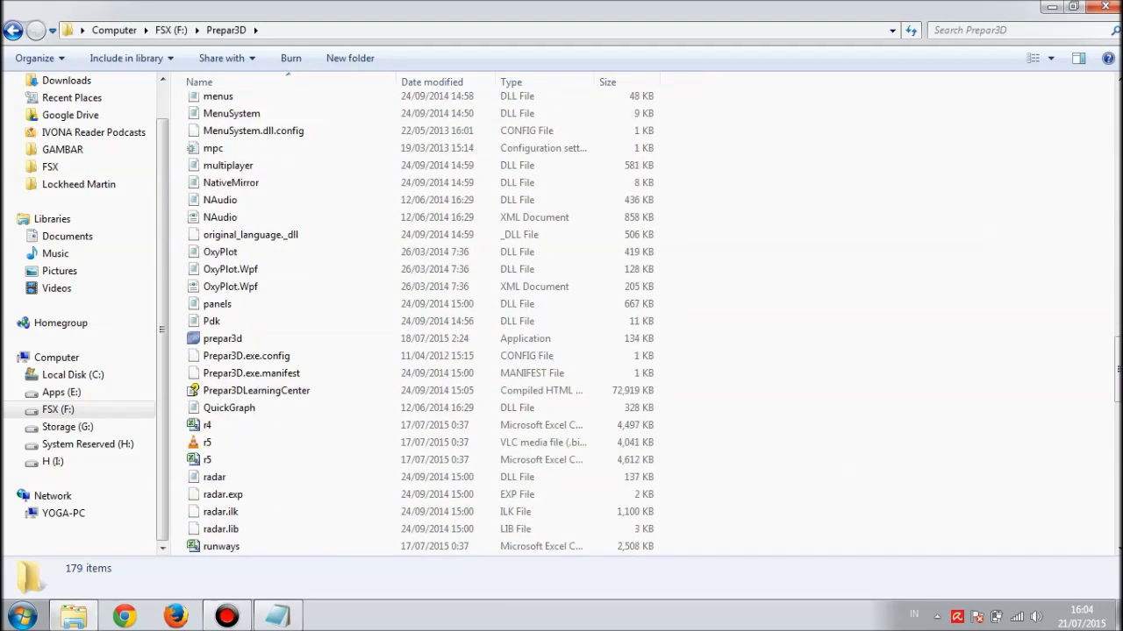
left_click(223, 338)
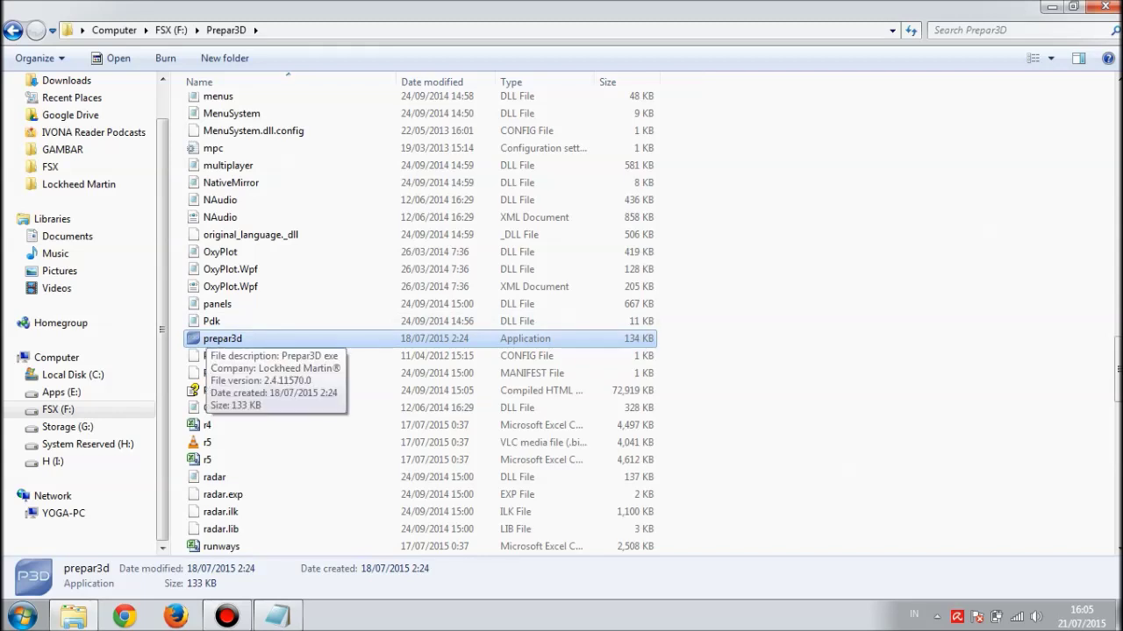
left_click(701, 339)
left_click(222, 338)
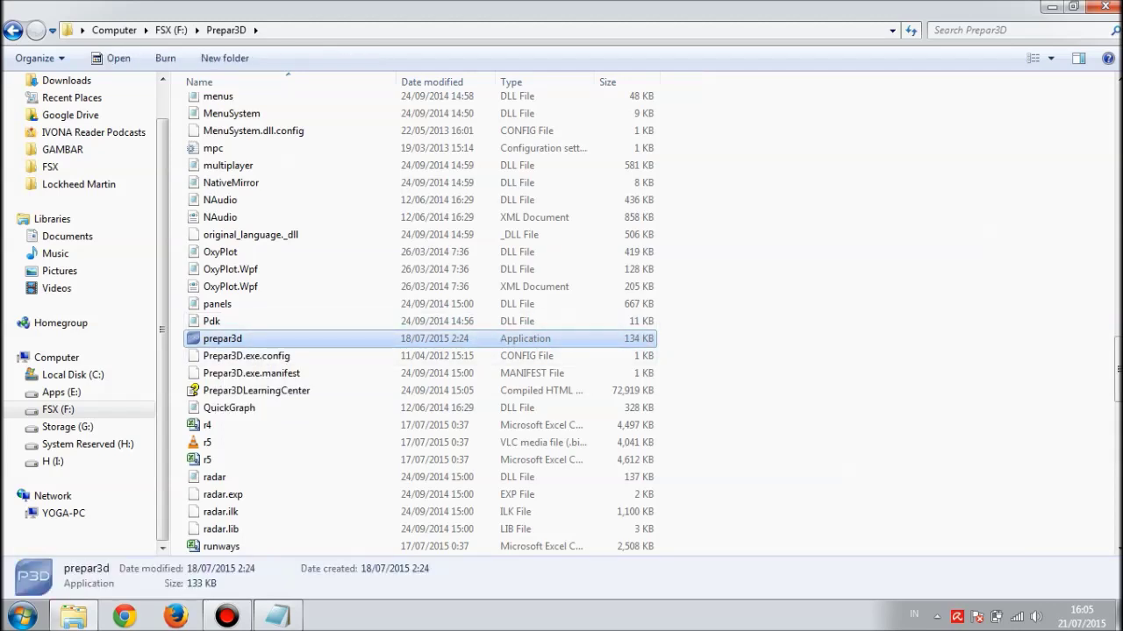
right_click(221, 339)
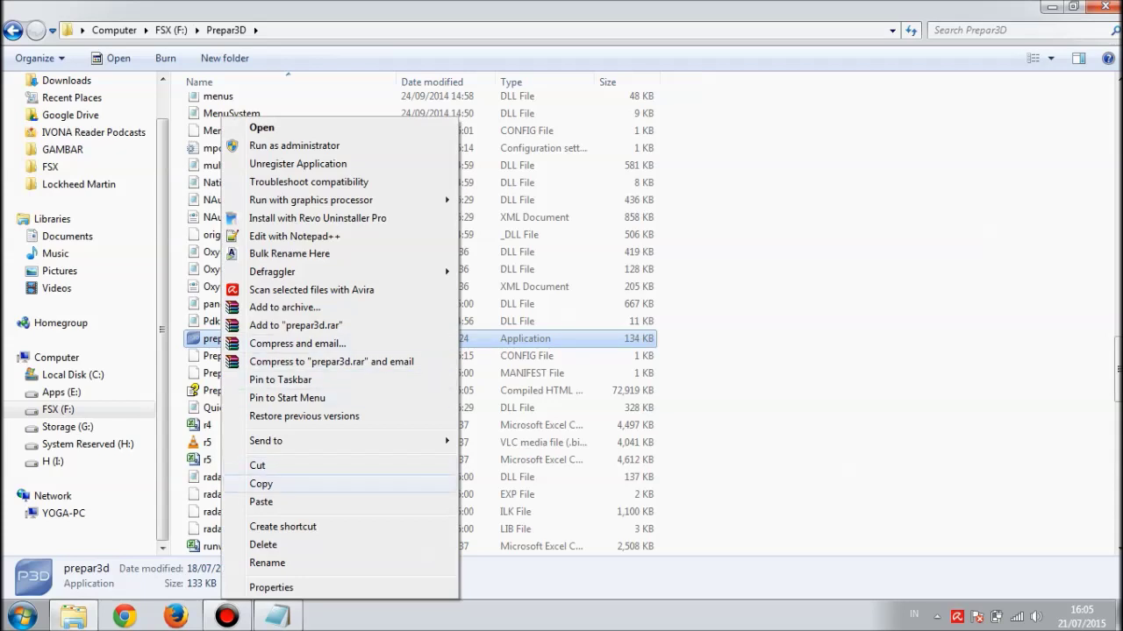
left_click(260, 483)
right_click(757, 315)
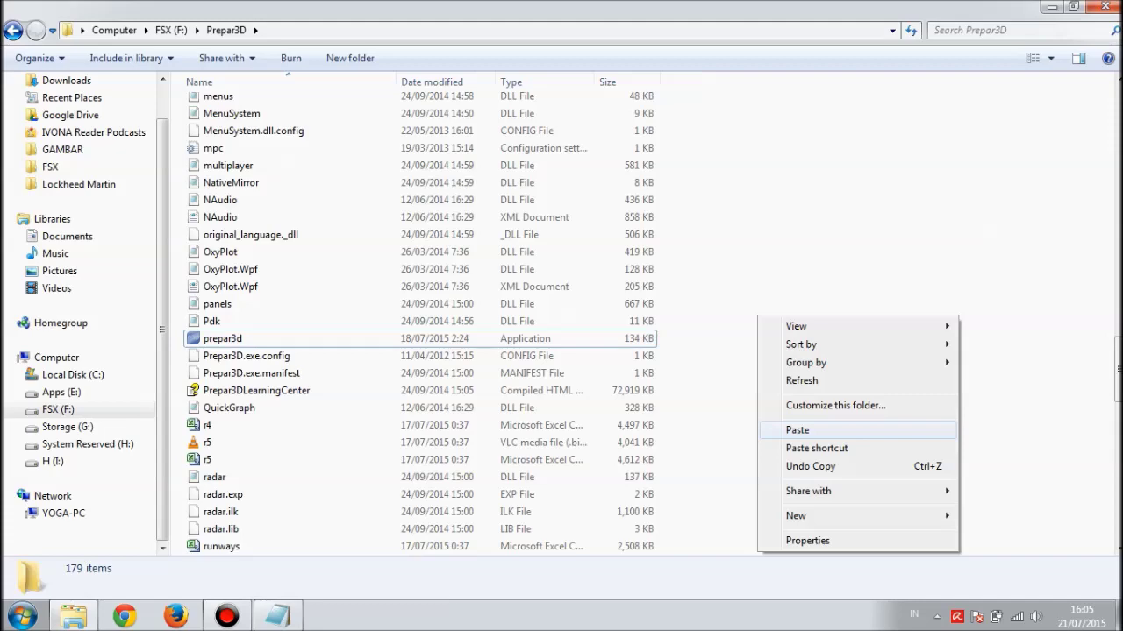
key("Return")
scroll(421, 316, "up", 4)
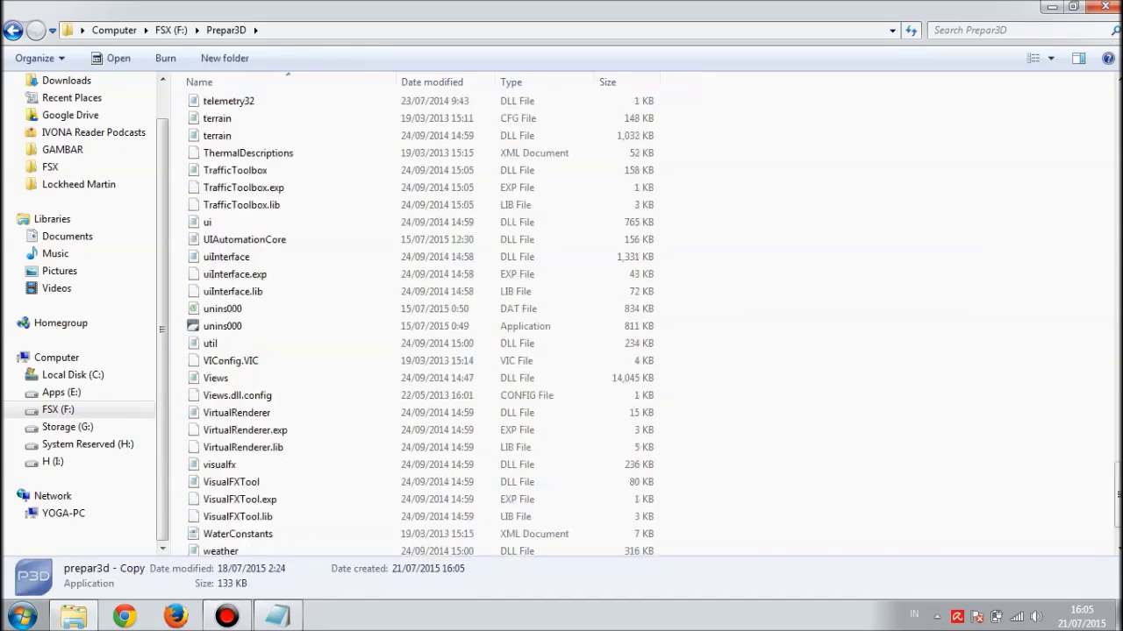
scroll(421, 324, "up", 10)
key("Escape")
scroll(421, 325, "up", 3)
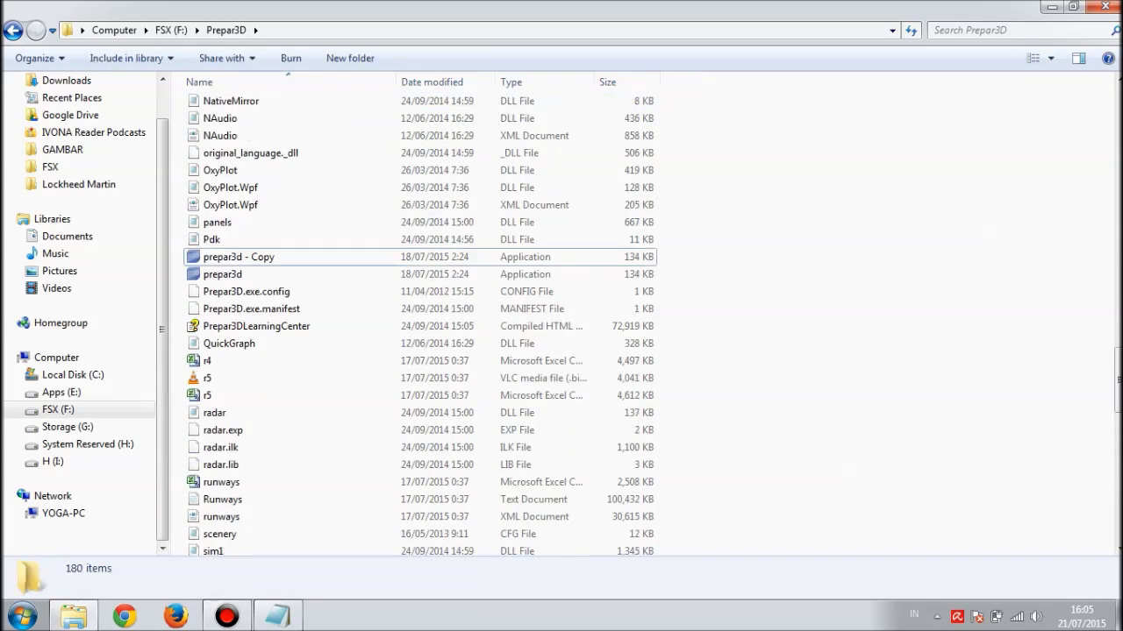
Rename the copied prepar3d application as fsx.
left_click(239, 257)
left_click(223, 275)
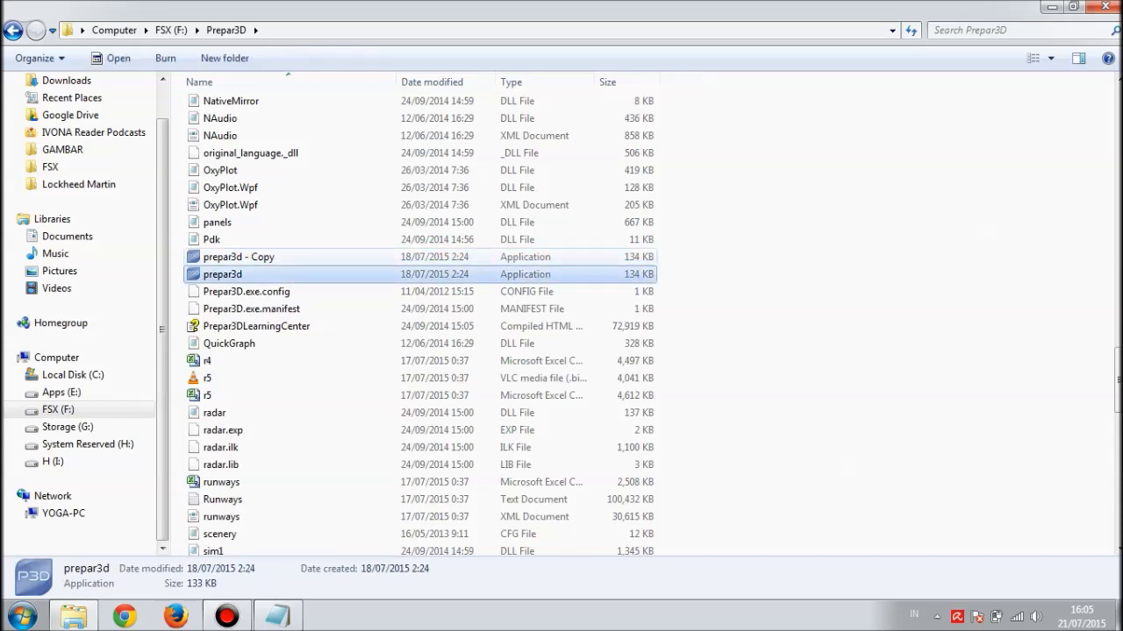
left_click(239, 257)
scroll(421, 316, "up", 1)
key("Escape")
left_click(238, 304)
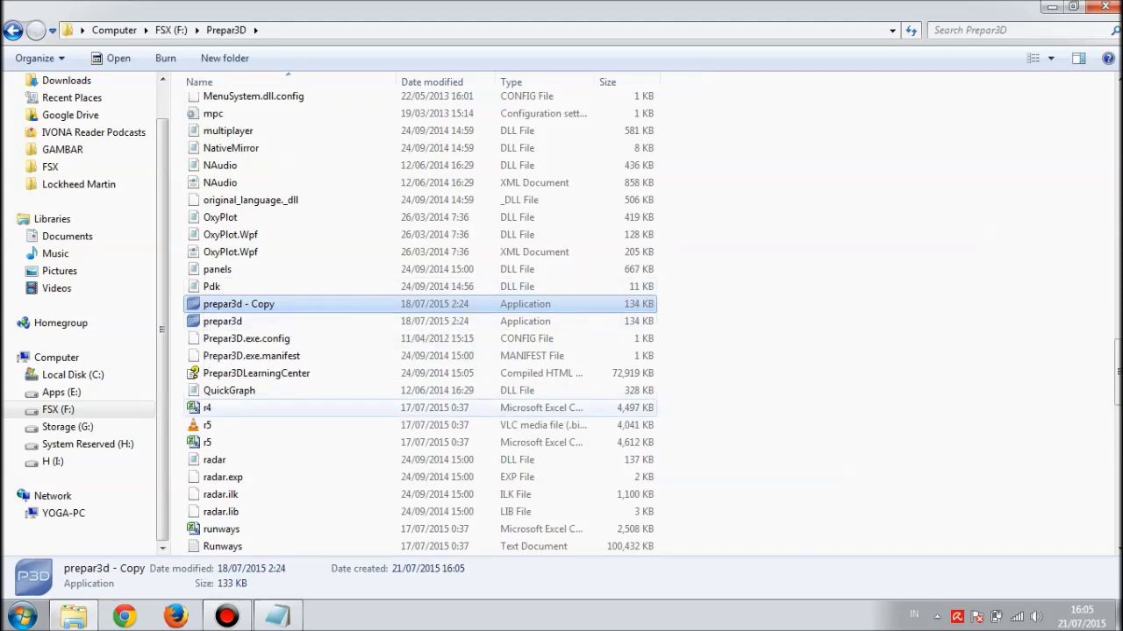
key("F2")
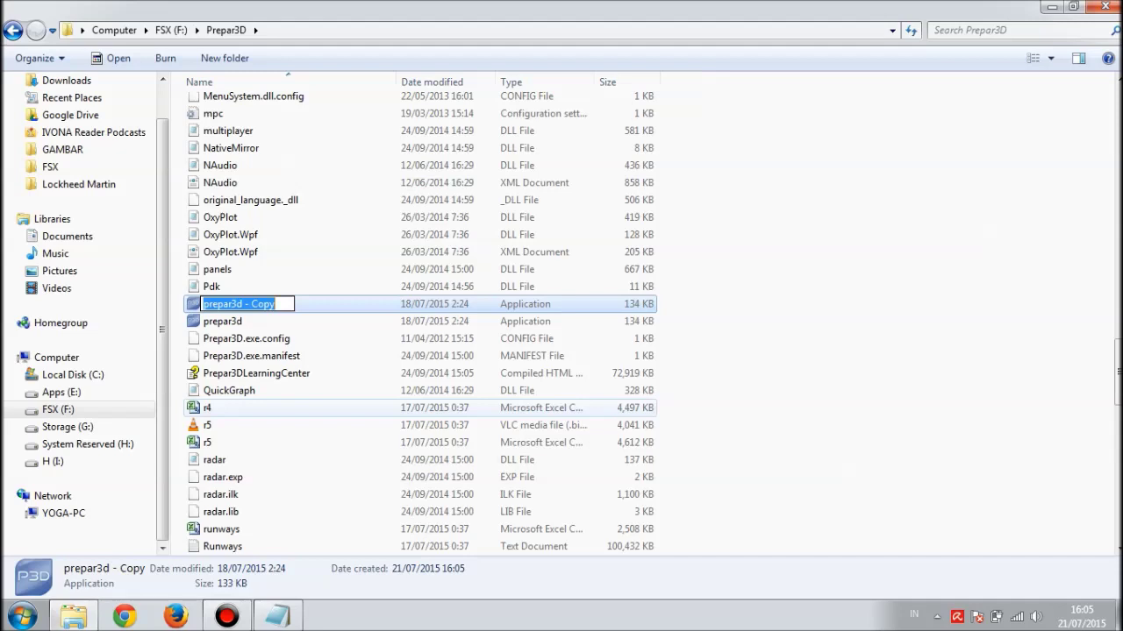
type("f")
type("sx")
key("Return")
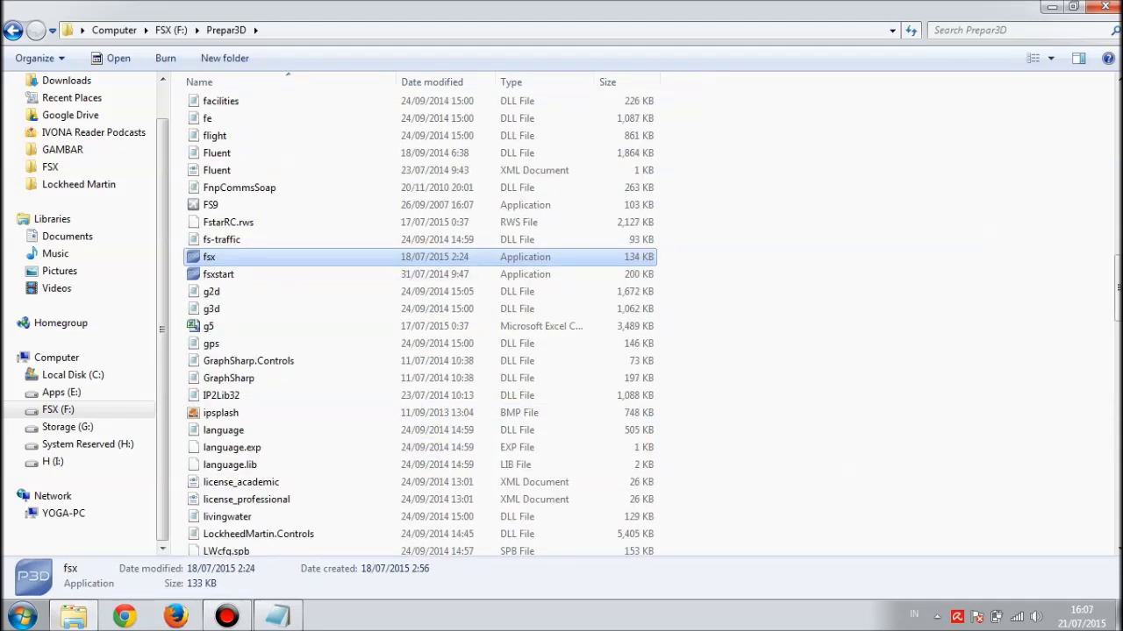
Compare the file details of the prepar3d and fsx applications in the Prepar3D folder.
scroll(421, 315, "down", 12)
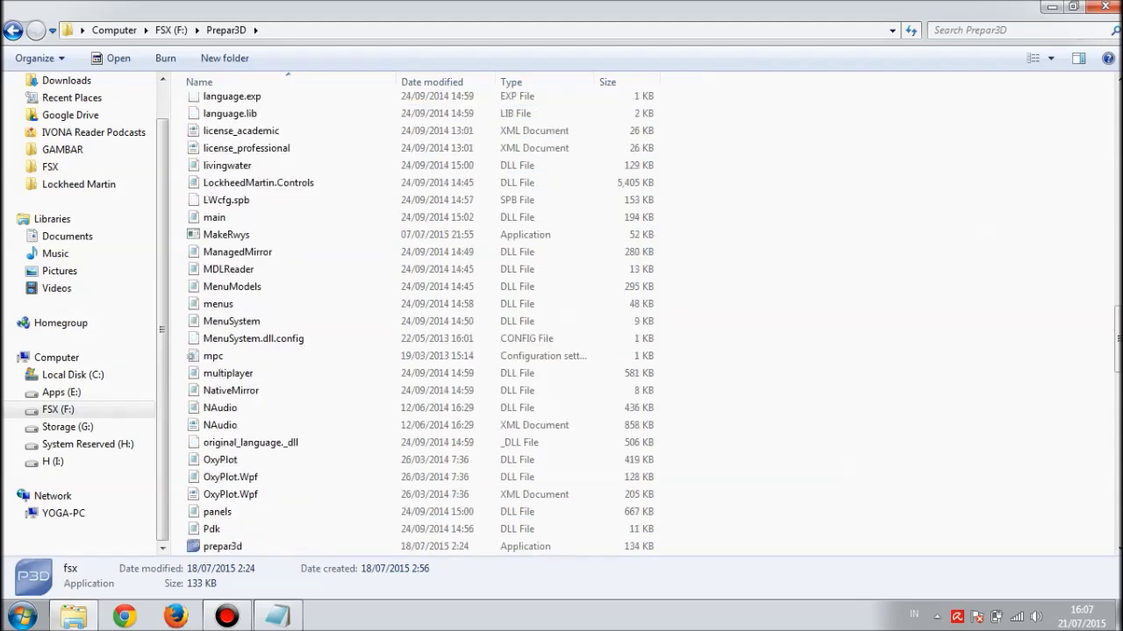
left_click(222, 286)
scroll(222, 287, "up", 1)
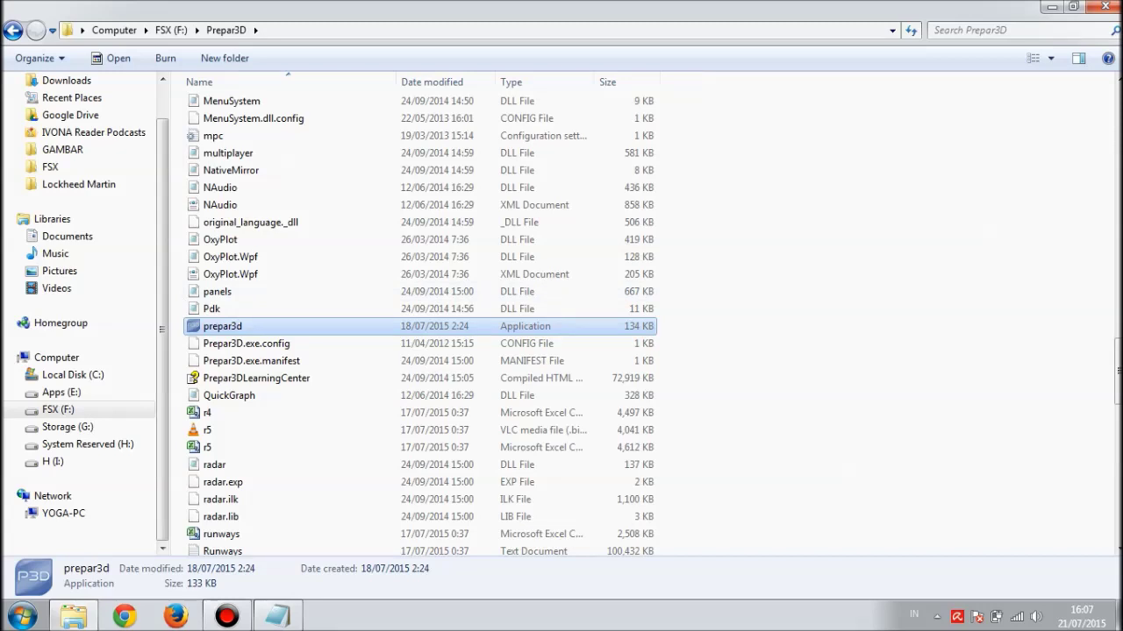
key("ctrl+space")
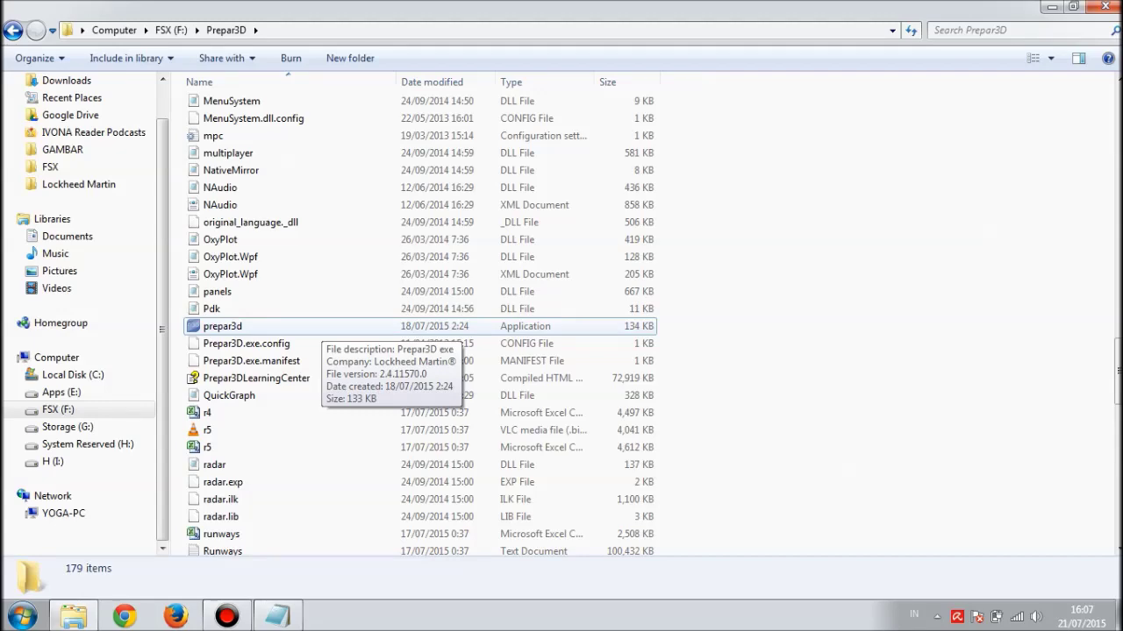
scroll(421, 316, "up", 12)
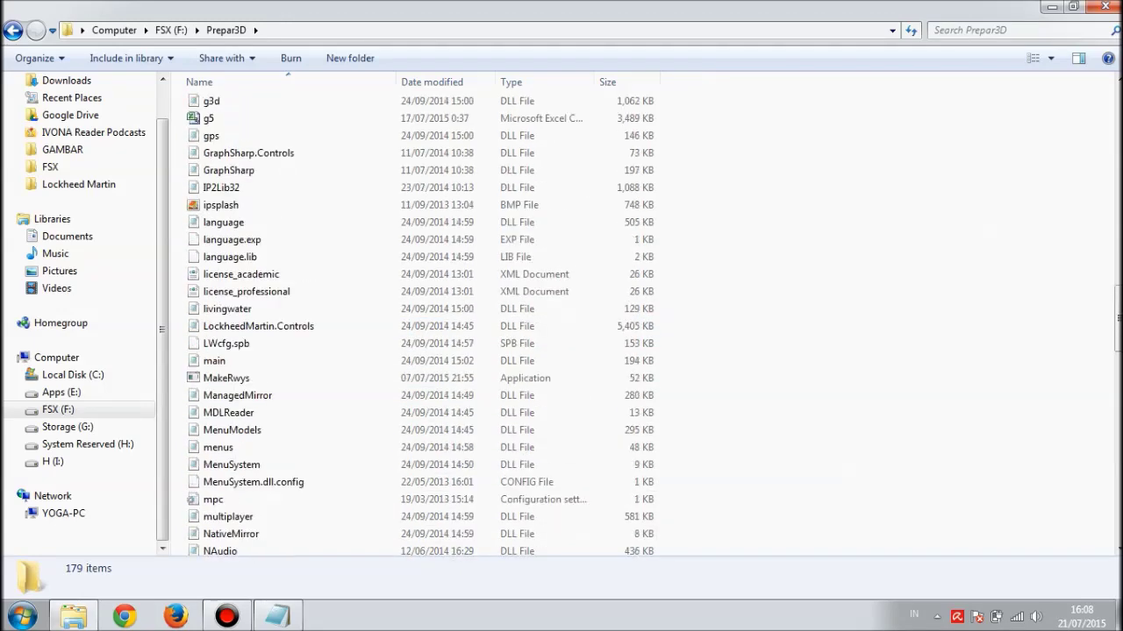
scroll(421, 316, "down", 12)
left_click(222, 287)
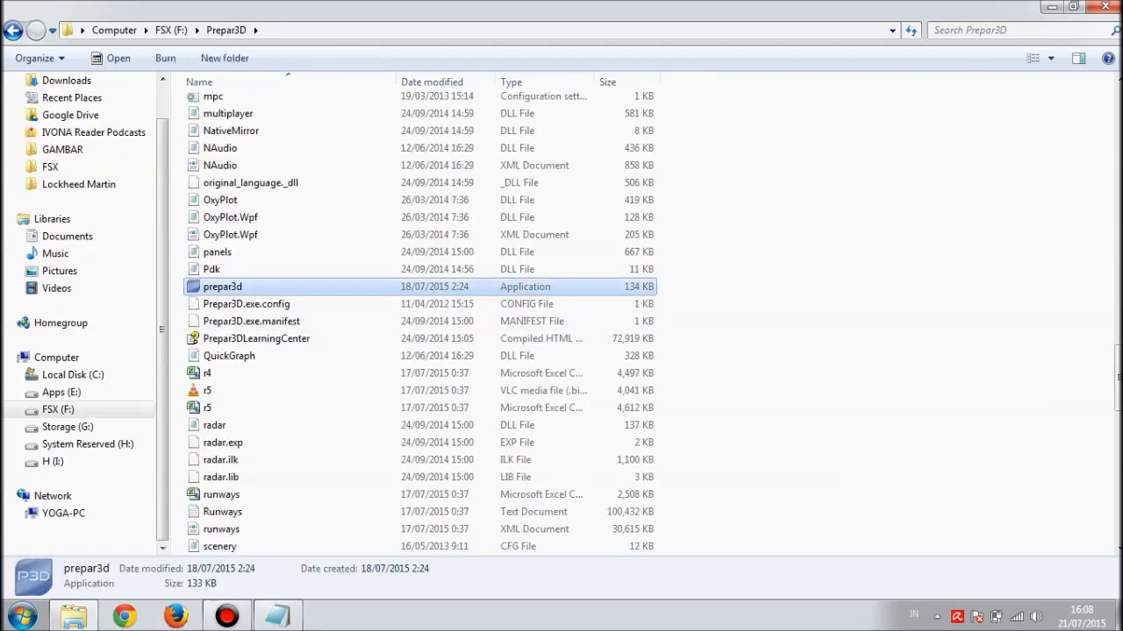
scroll(219, 303, "up", 11)
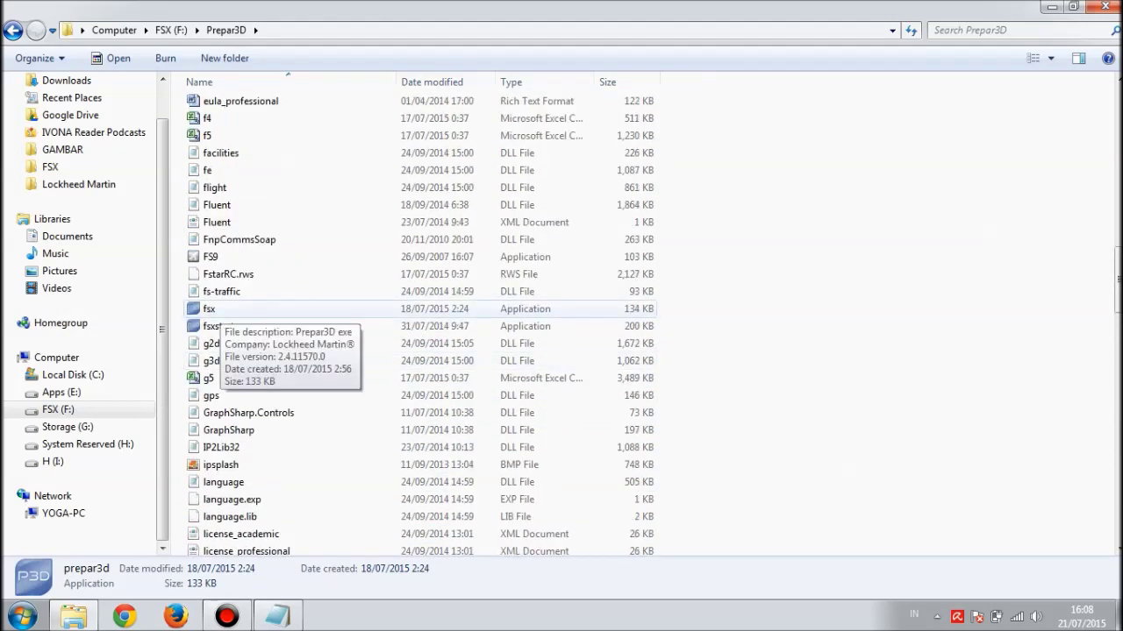
scroll(210, 309, "down", 1)
left_click(211, 269)
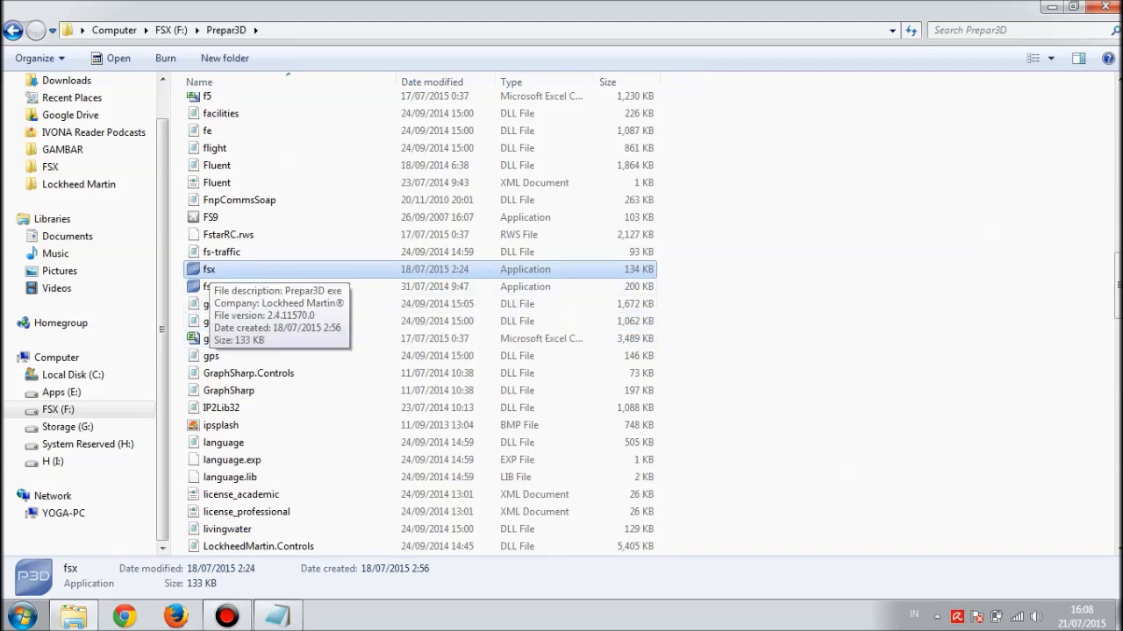
scroll(419, 323, "up", 1)
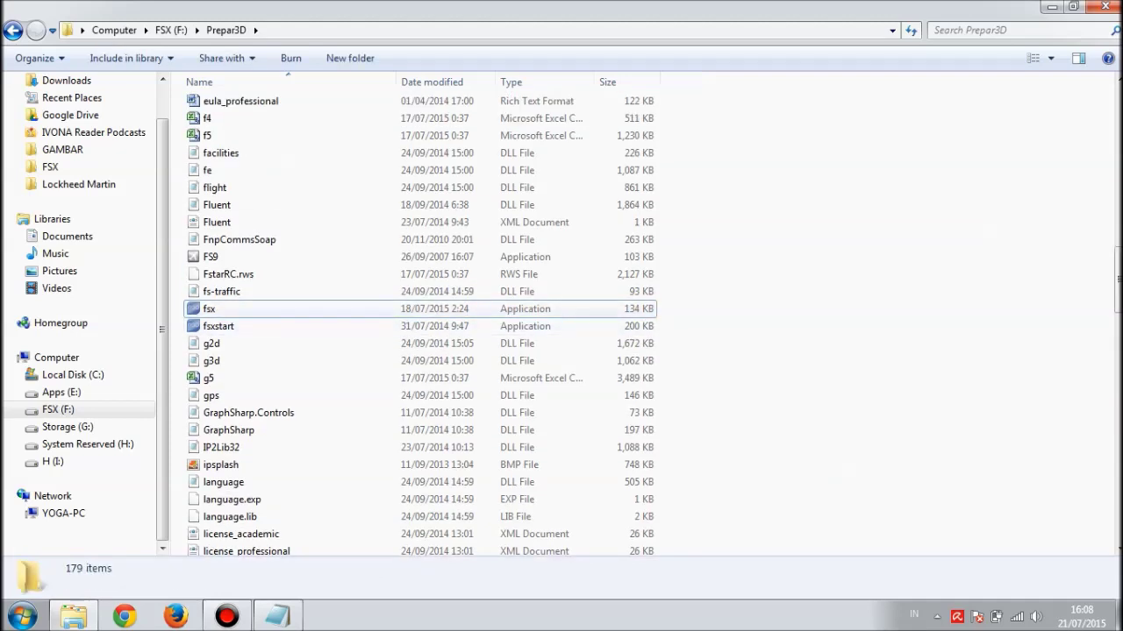
left_click(209, 308)
left_click(209, 309)
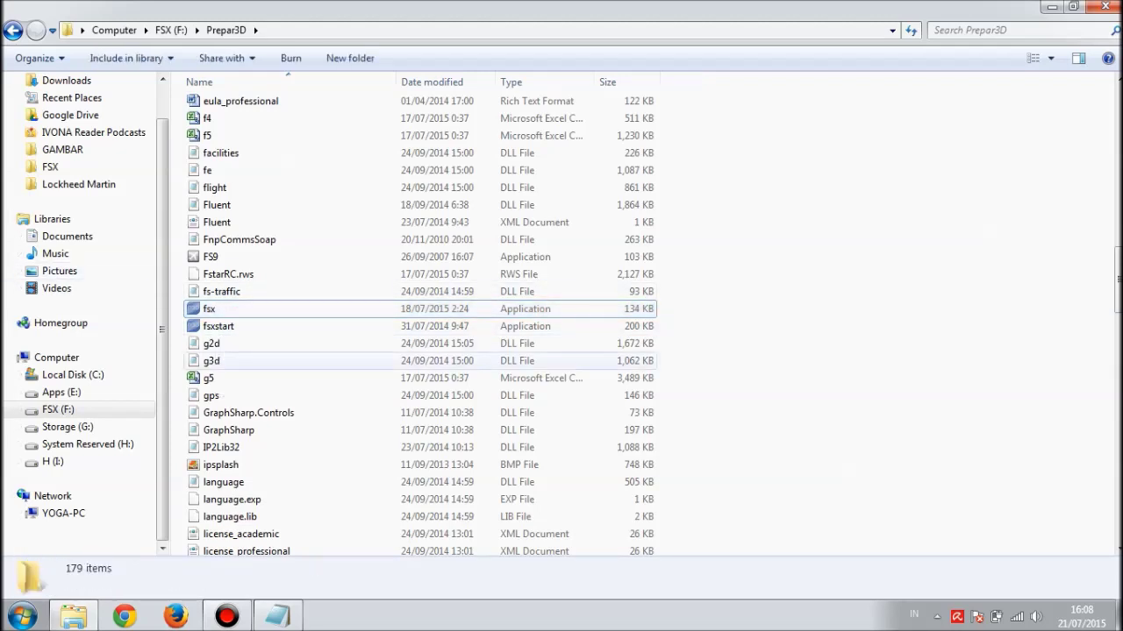
left_click(209, 308)
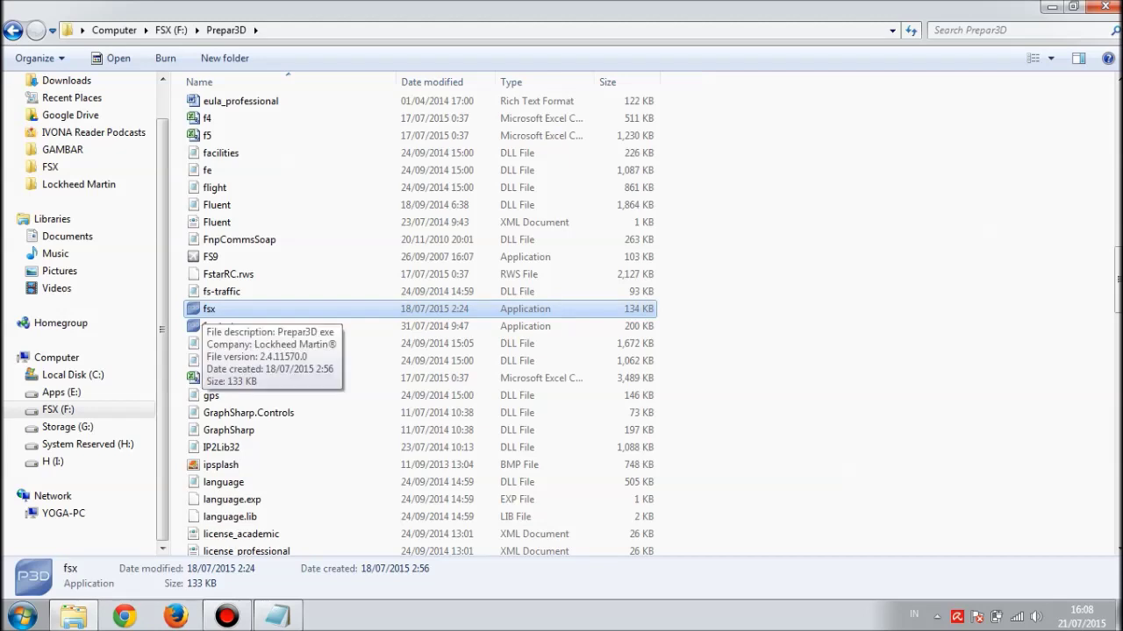
left_click(311, 310)
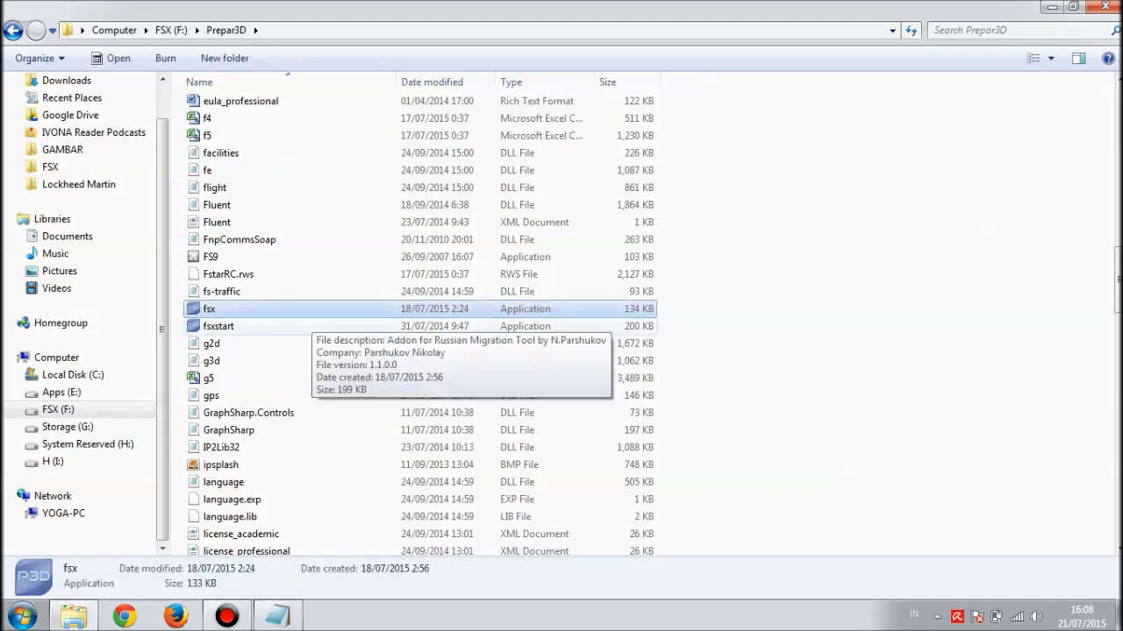